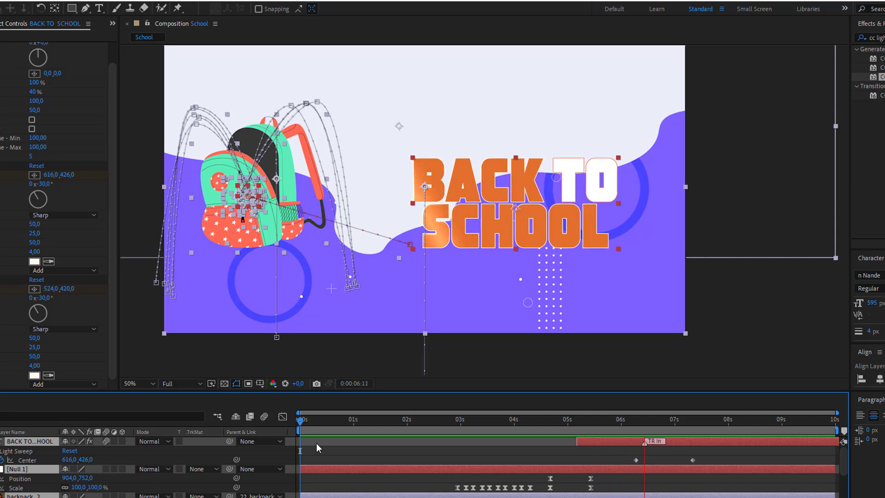
# Play back the finished back-to-school animation from its beginning
pyautogui.click(334, 448)
pyautogui.press('space')
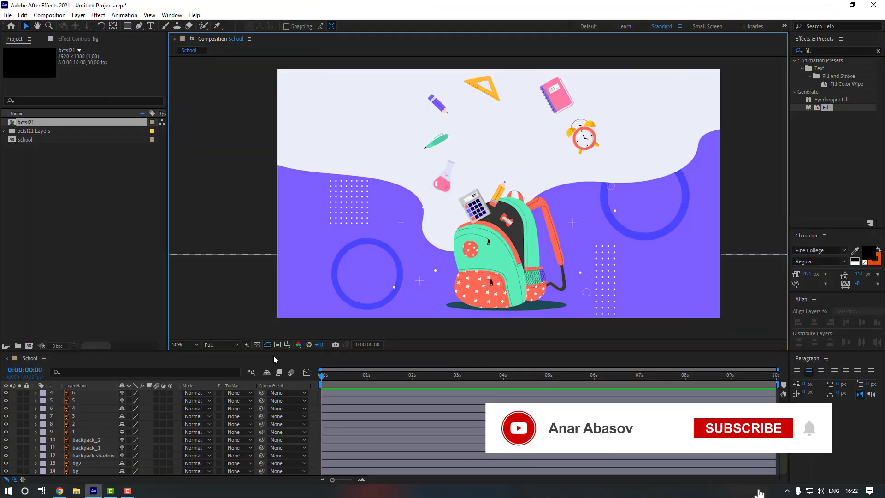
# Hide the numbered item layers 1 to 9 and the three backpack layers, leaving only bg and bg2 visible
pyautogui.scroll(2, 379, 425)
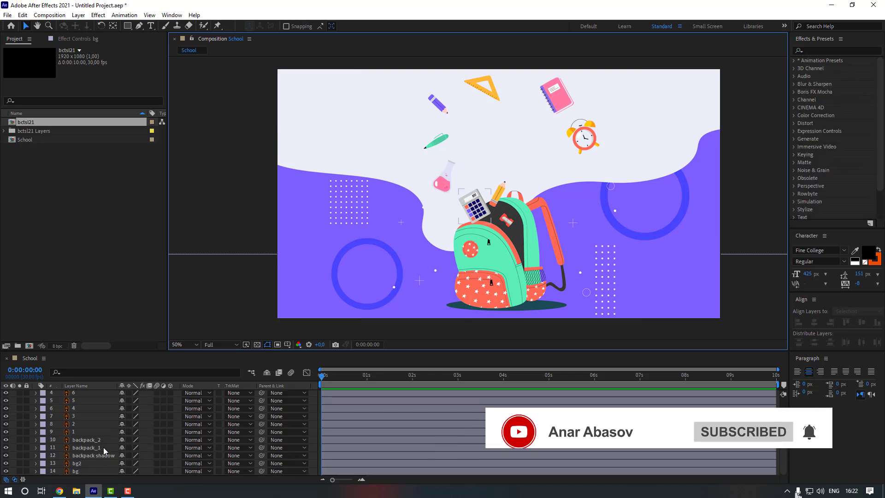
pyautogui.click(91, 456)
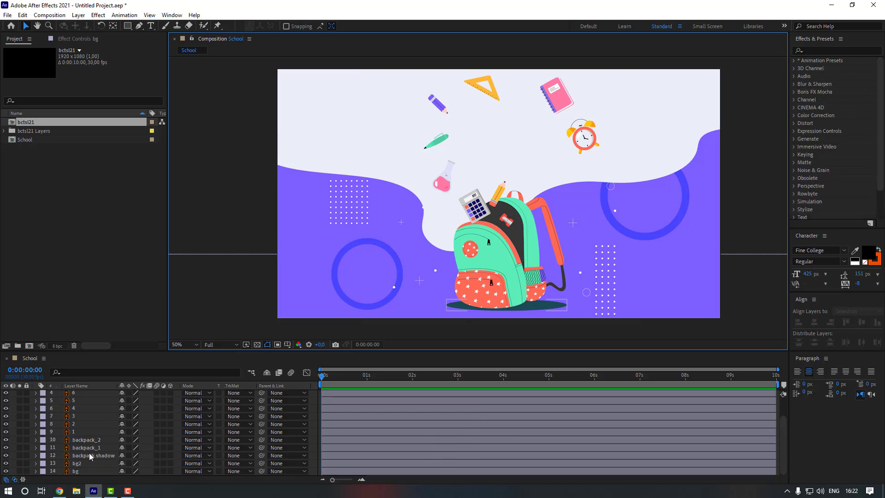
pyautogui.click(85, 456)
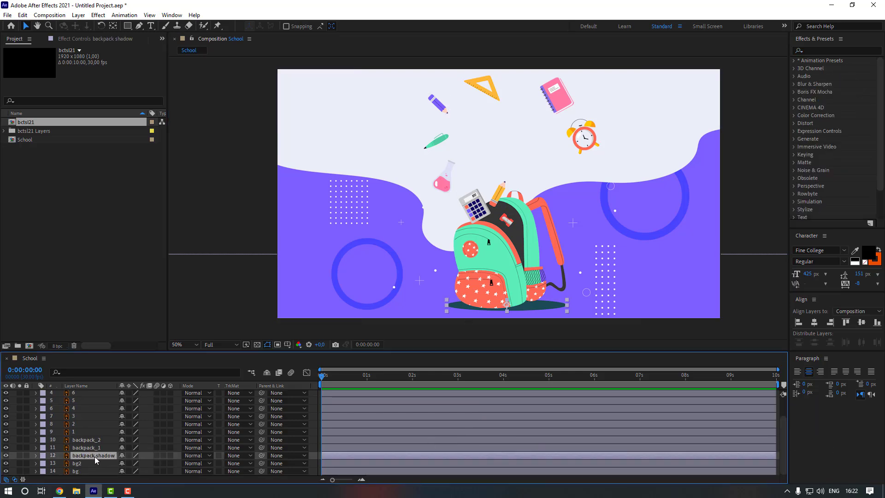
pyautogui.scroll(2, 93, 453)
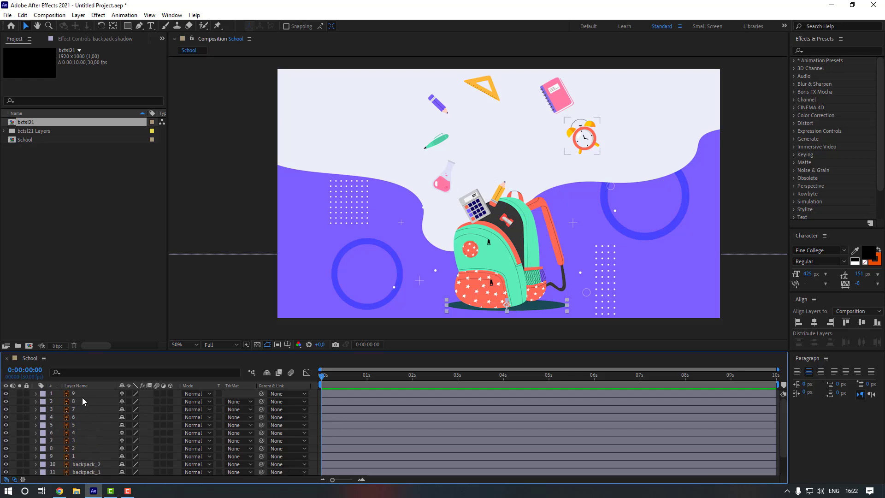
pyautogui.hotkey('ctrl', 'a')
pyautogui.click(5, 393)
pyautogui.click(244, 314)
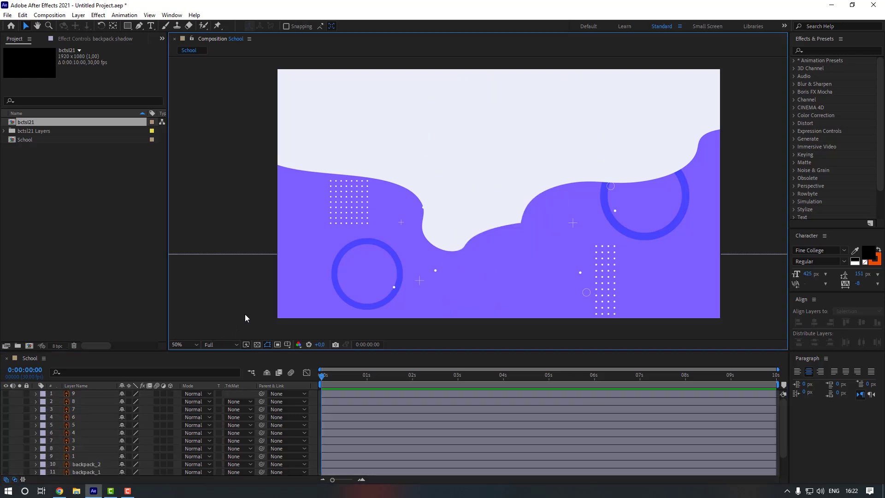
# Keyframe the bg layer's Position at 0:00:00:29, and at the start set its Y position to 1641, below the frame
pyautogui.scroll(-1, 86, 472)
pyautogui.click(86, 472)
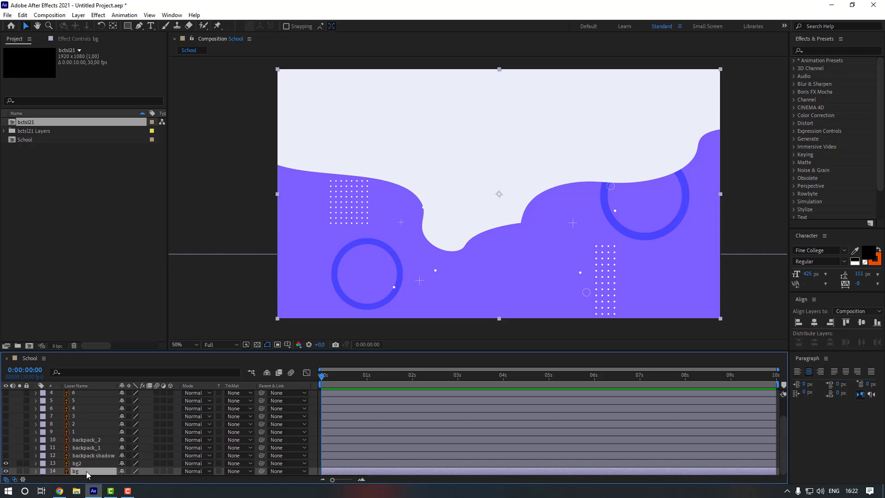
pyautogui.press('p')
pyautogui.click(367, 381)
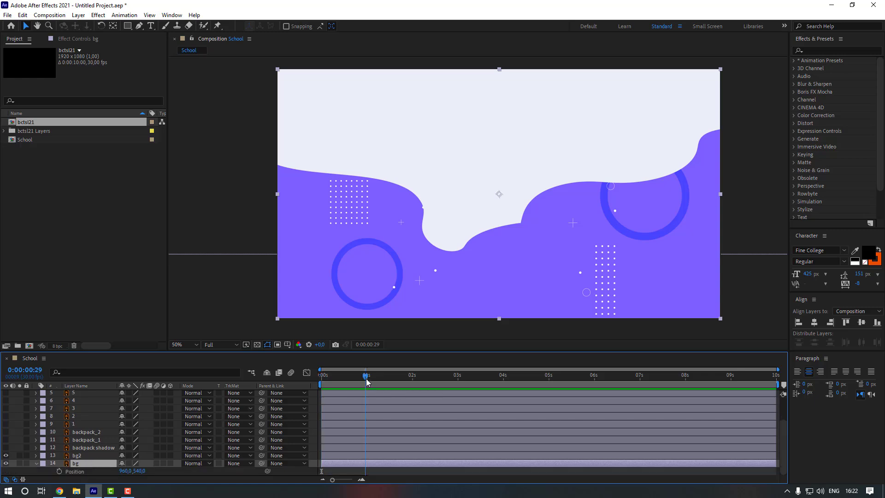
pyautogui.click(59, 471)
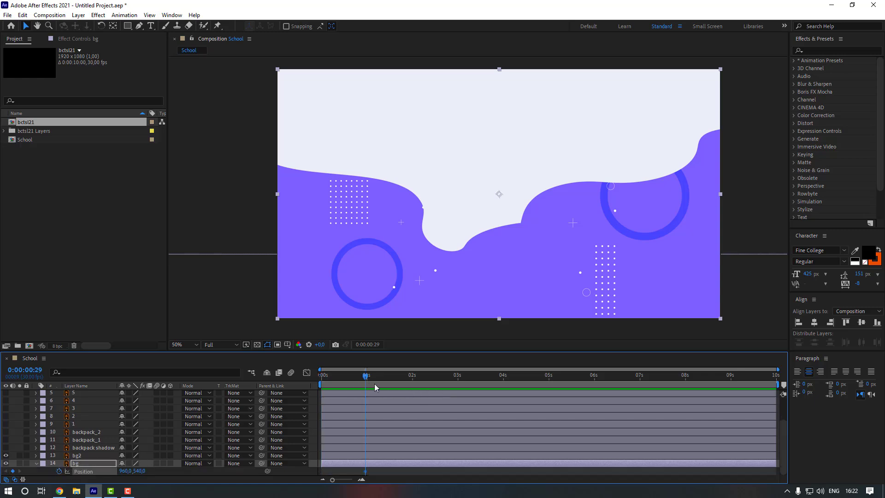
pyautogui.press('Home')
pyautogui.moveTo(173, 469); pyautogui.dragTo(706, 417)
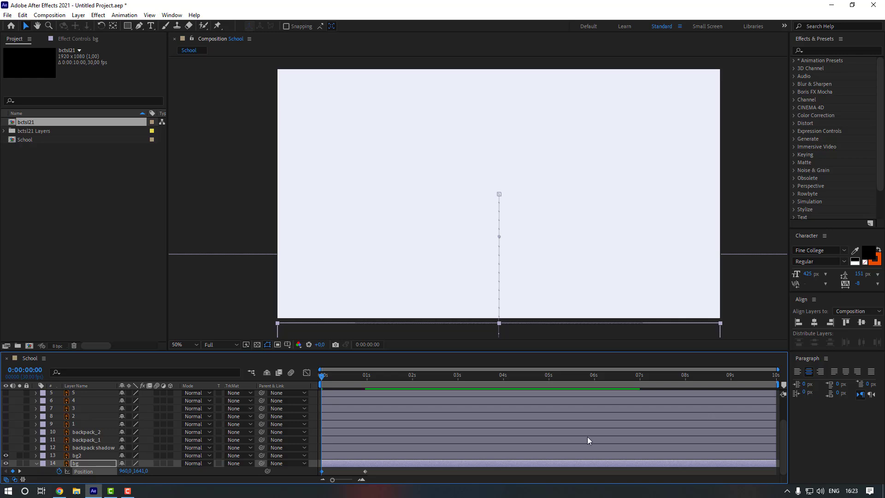
# Apply Easy Ease to both Position keyframes of the bg layer
pyautogui.moveTo(378, 469); pyautogui.dragTo(316, 476)
pyautogui.rightClick(366, 472)
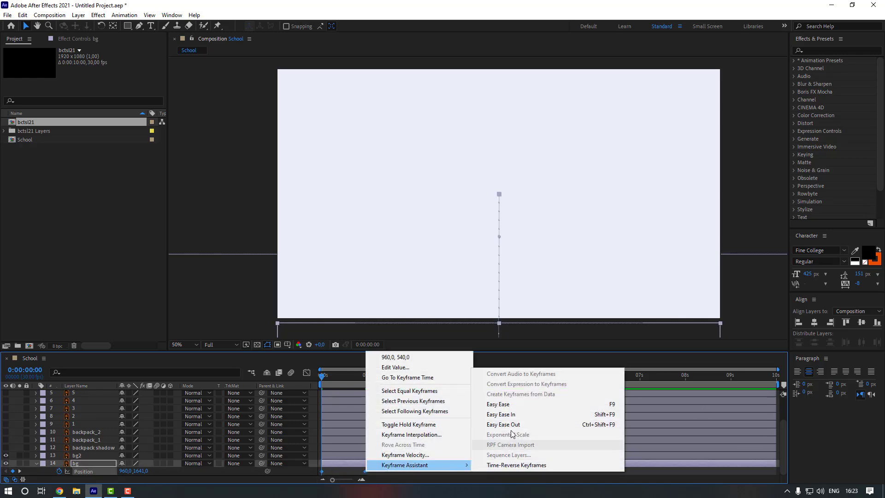
pyautogui.click(507, 405)
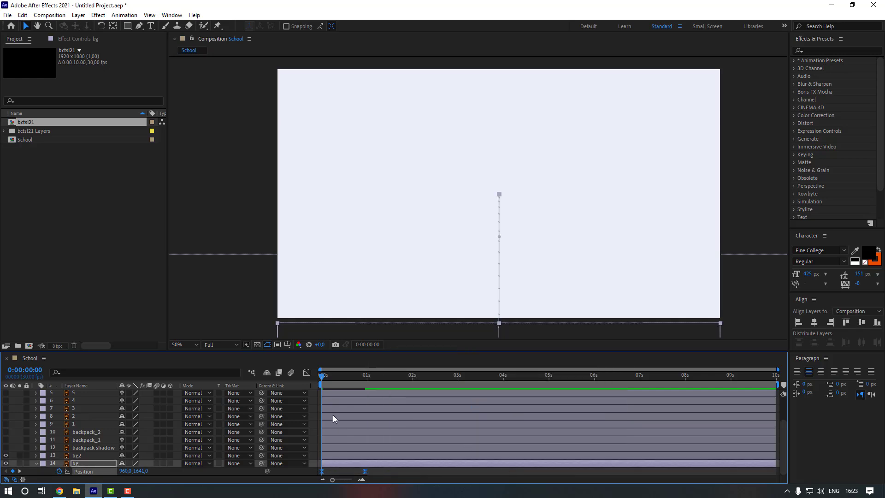
# Reshape the bg layer's speed graph so it starts fast and slows into its final position, and preview the motion
pyautogui.click(307, 373)
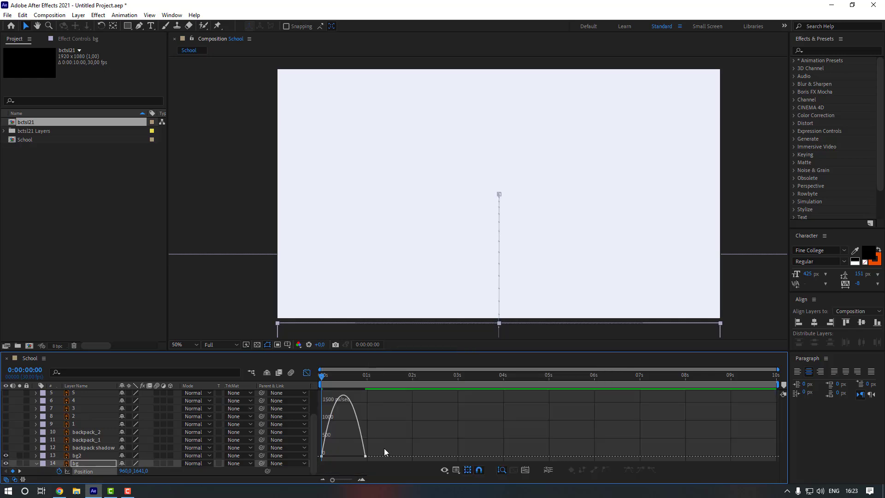
pyautogui.moveTo(383, 448); pyautogui.dragTo(347, 457)
pyautogui.click(307, 372)
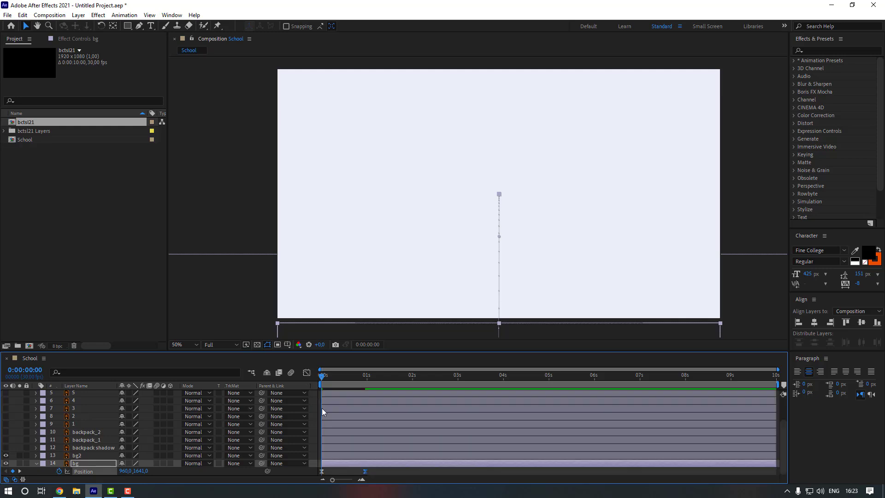
pyautogui.click(385, 472)
pyautogui.press('space')
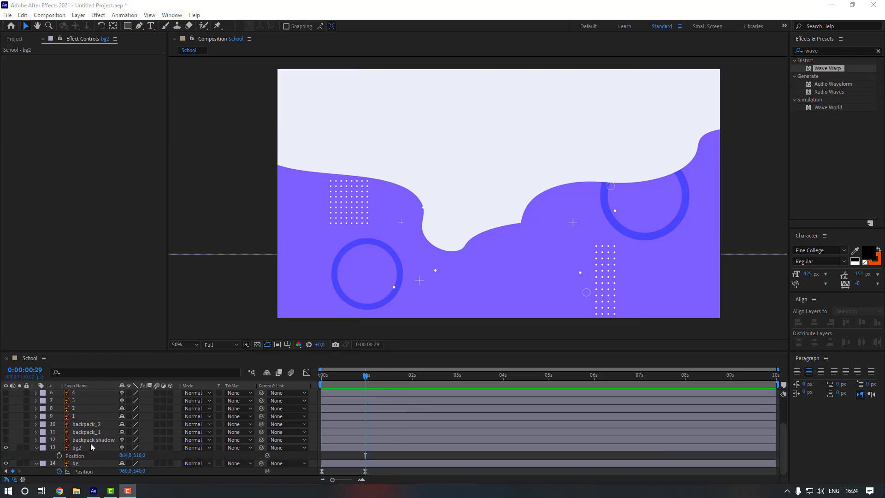
# Make the backpack_2, backpack_1 and backpack shadow layers visible again
pyautogui.click(90, 440)
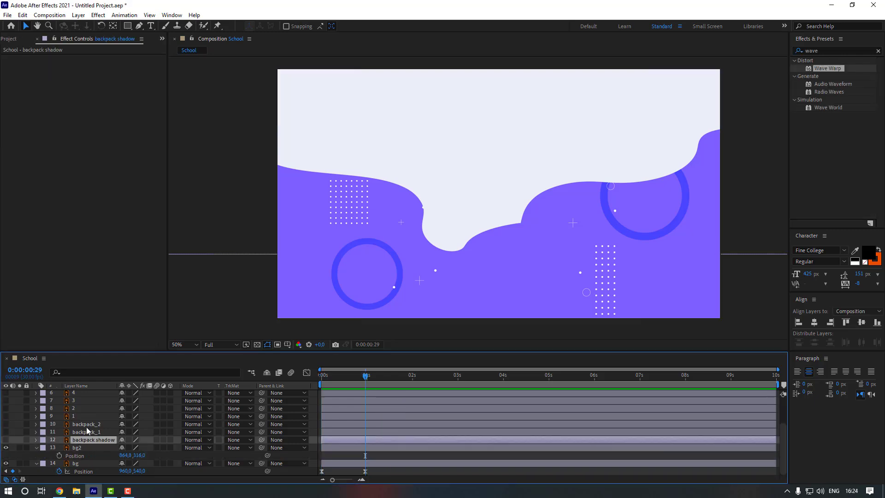
pyautogui.keyDown('shift'); pyautogui.click(86, 424); pyautogui.keyUp('shift')
pyautogui.moveTo(5, 424); pyautogui.dragTo(6, 440)
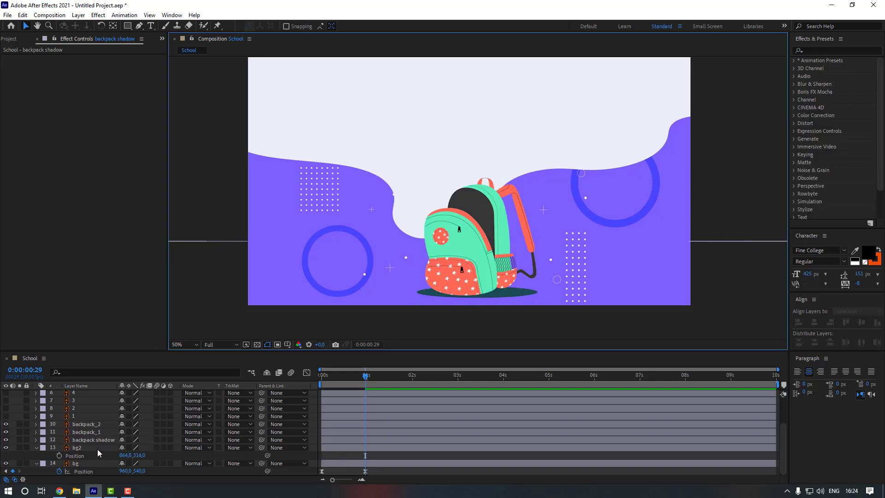
# Parent the backpack shadow and backpack_2 layers to backpack_1
pyautogui.click(99, 441)
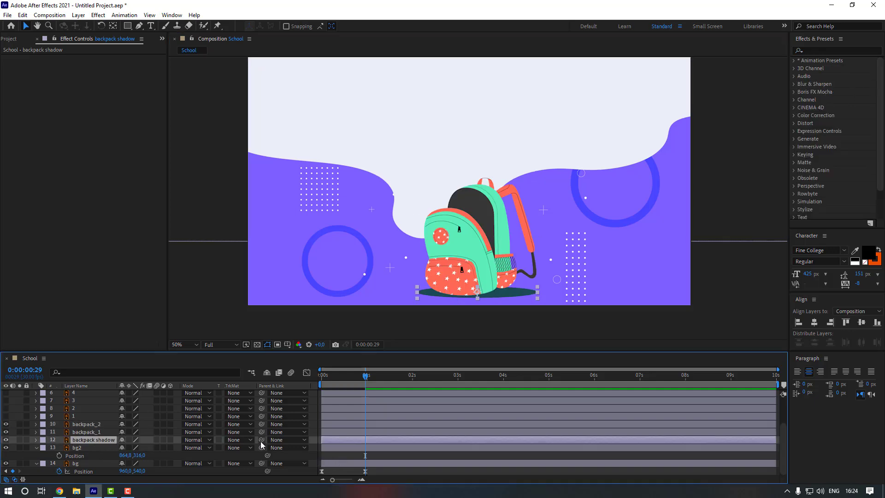
pyautogui.moveTo(261, 442); pyautogui.dragTo(104, 438)
pyautogui.click(99, 427)
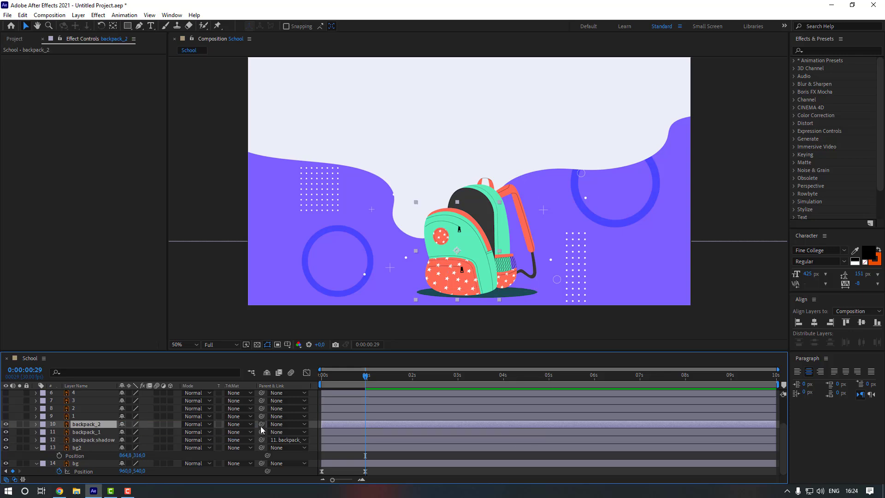
pyautogui.moveTo(261, 424); pyautogui.dragTo(84, 435)
pyautogui.click(92, 442)
pyautogui.click(93, 435)
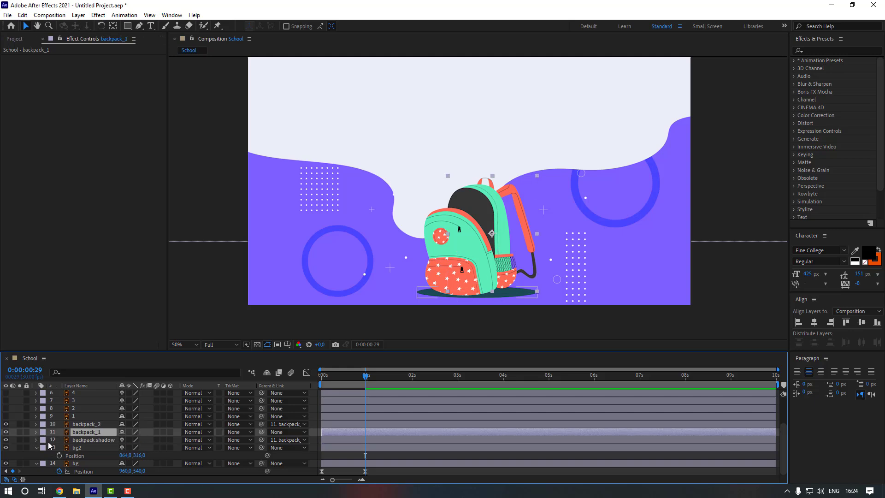
# Apply the Fill effect to the backpack shadow layer
pyautogui.click(84, 441)
pyautogui.click(819, 51)
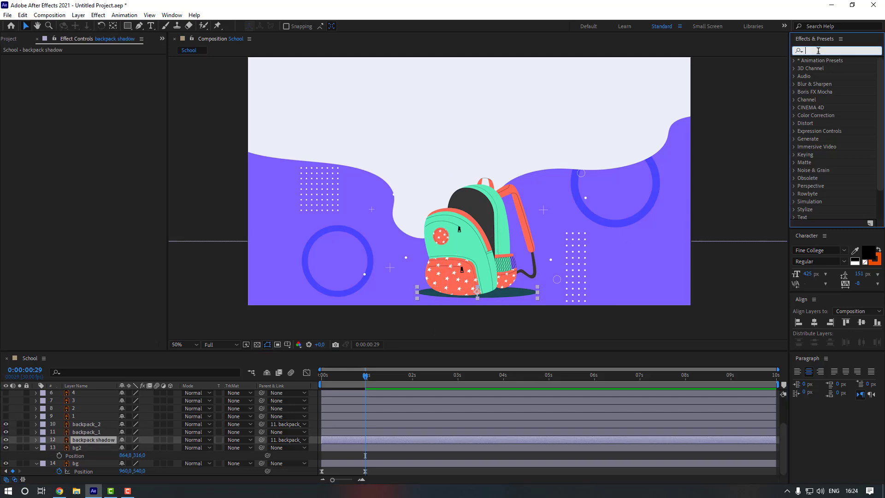
pyautogui.write('fill')
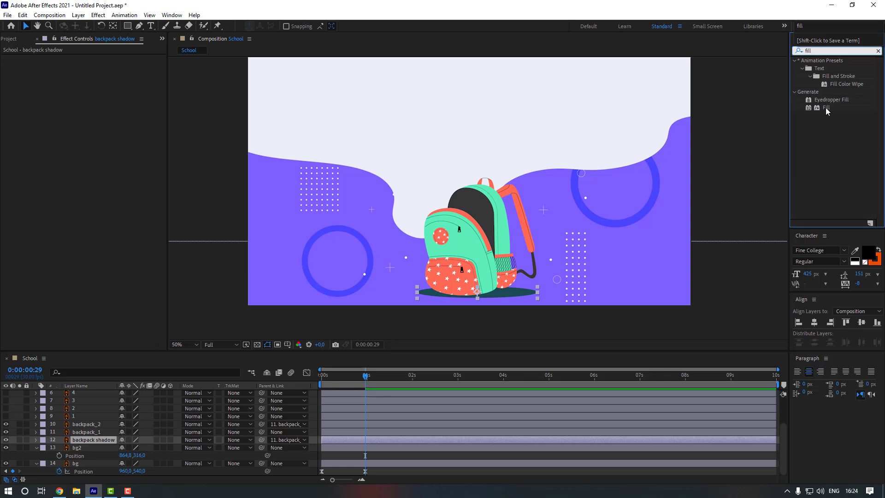
pyautogui.moveTo(827, 108); pyautogui.dragTo(96, 92)
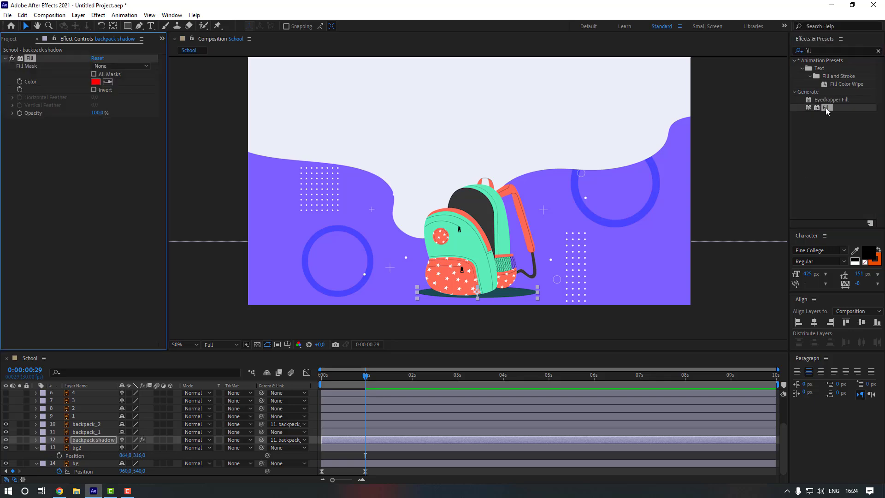
# Set the shadow's Fill color to a darker shade of the purple background, 5F47C4
pyautogui.click(97, 82)
pyautogui.click(833, 253)
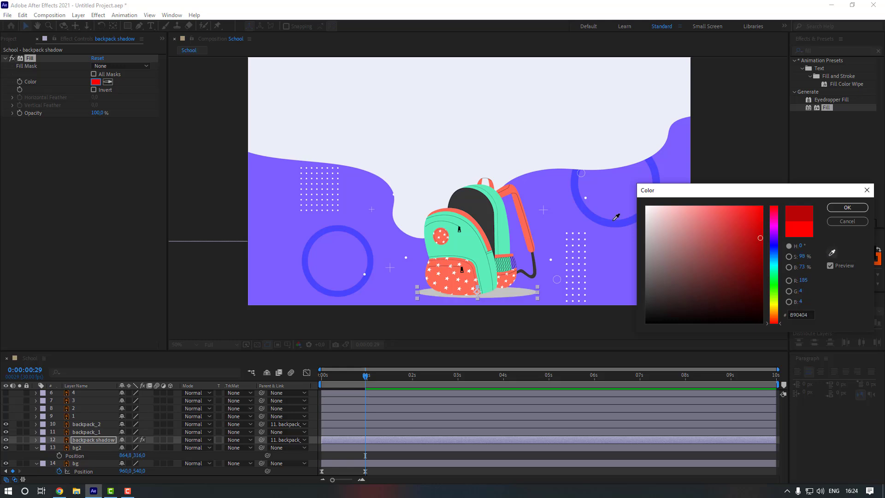
pyautogui.click(560, 216)
pyautogui.moveTo(721, 209); pyautogui.dragTo(720, 220)
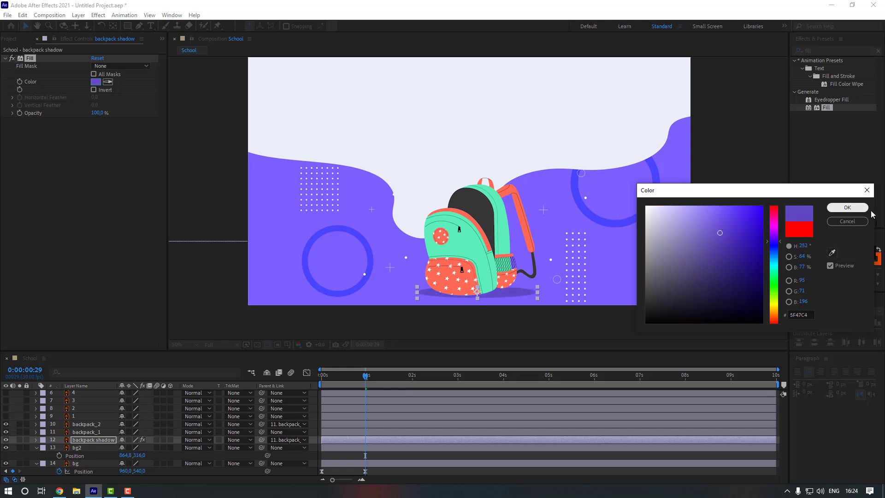
pyautogui.click(847, 208)
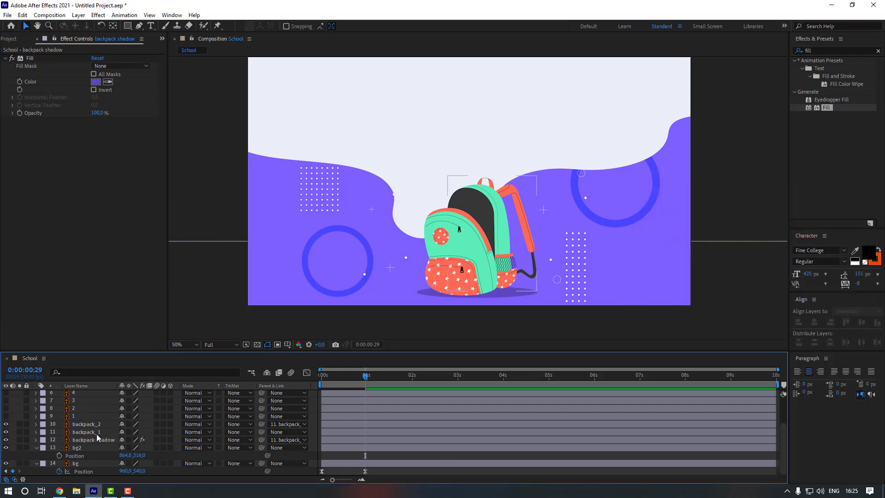
# Keyframe backpack_1's Position at 0:00:01:25, and at 0:00:00:29 set its Y position to 1357,2, below the frame
pyautogui.click(258, 431)
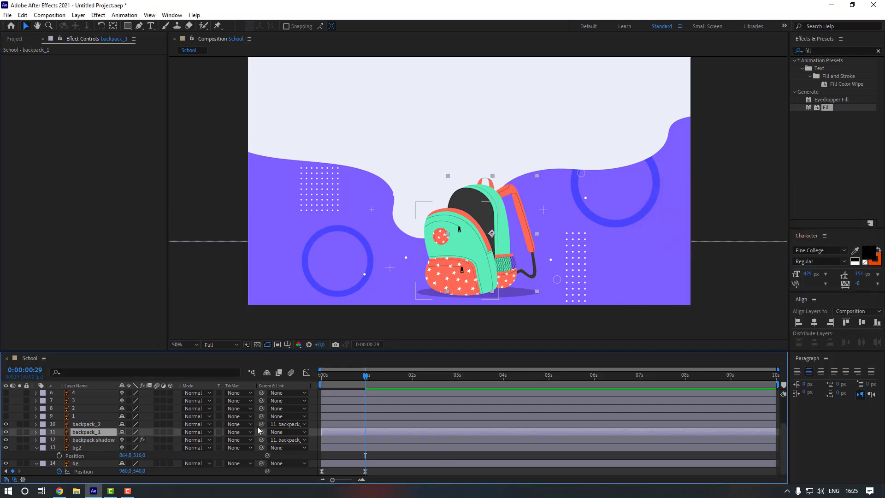
pyautogui.click(404, 378)
pyautogui.press('p')
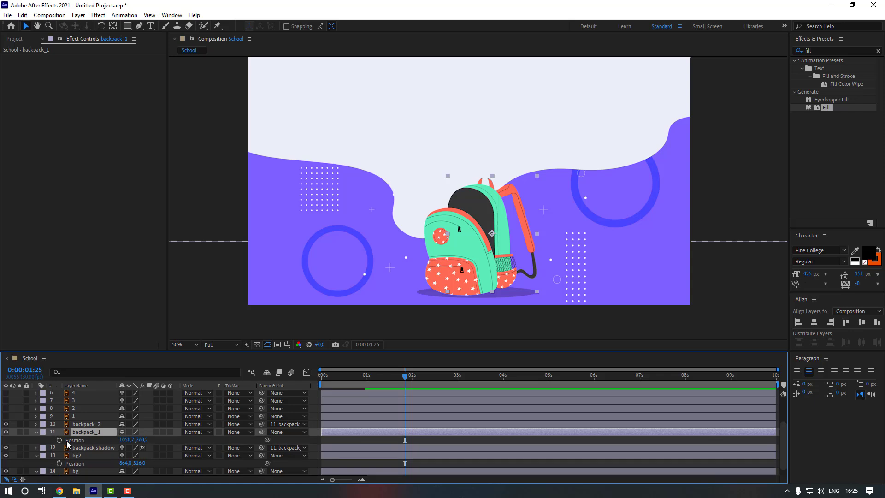
pyautogui.click(59, 441)
pyautogui.scroll(-1, 380, 381)
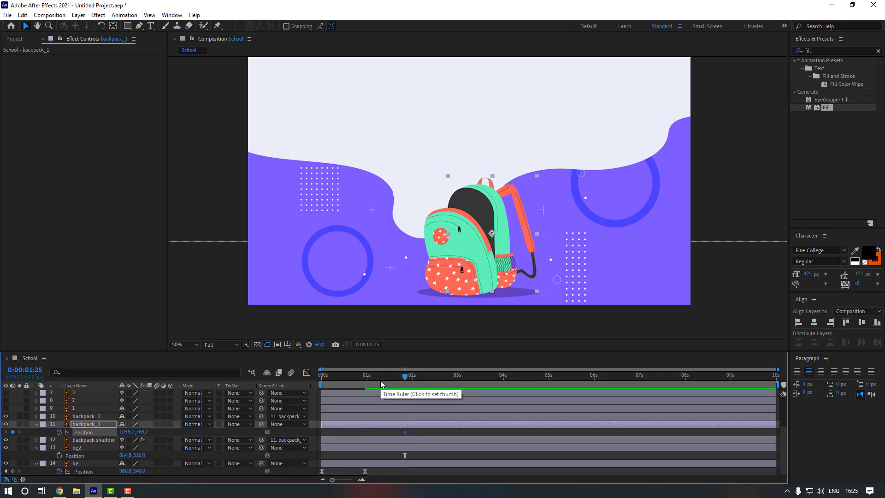
pyautogui.moveTo(369, 380); pyautogui.dragTo(364, 383)
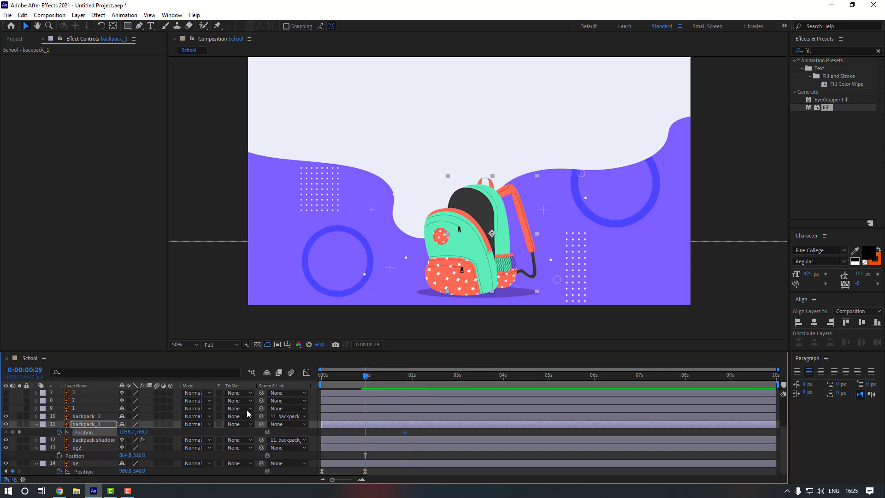
pyautogui.moveTo(143, 433); pyautogui.dragTo(414, 416)
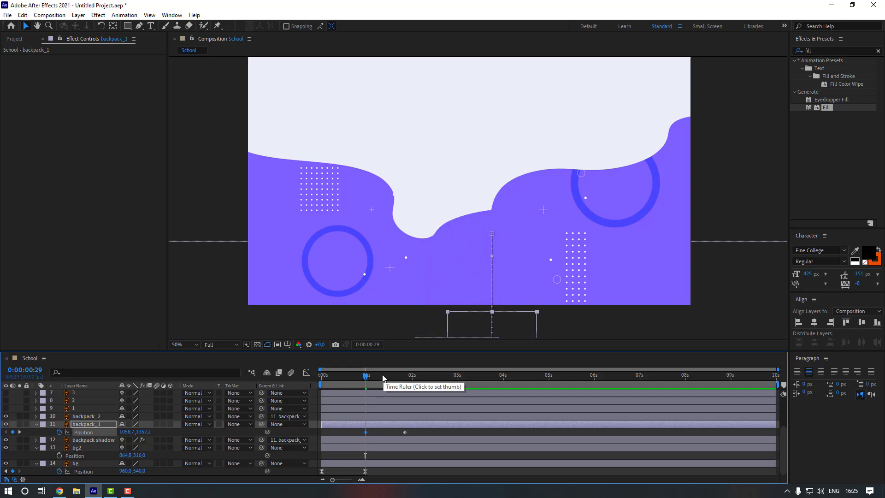
# At 0:00:01:12, raise backpack_1 to a Y position of 547,7 as a mid-jump keyframe
pyautogui.moveTo(382, 378); pyautogui.dragTo(386, 378)
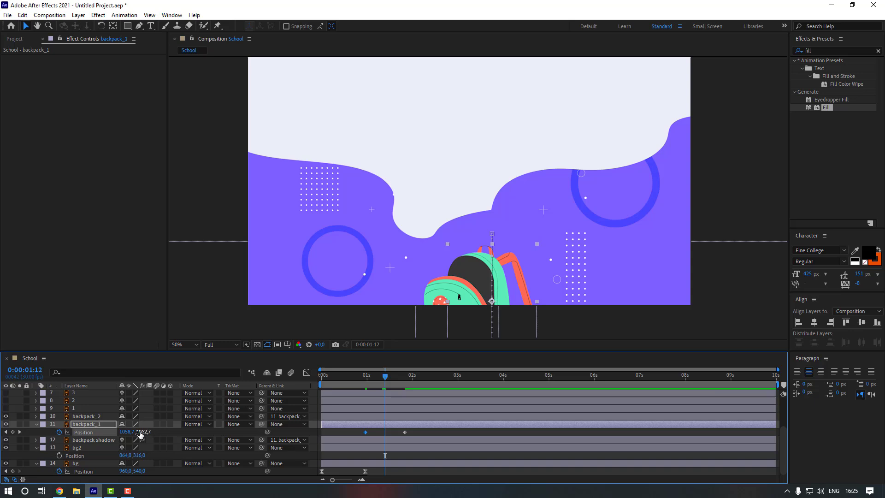
pyautogui.moveTo(141, 435)
pyautogui.mouseDown()
pyautogui.moveTo(0, 435)
pyautogui.moveTo(137, 432)
pyautogui.mouseUp()
# Apply Easy Ease to all three backpack_1 Position keyframes and display their speed graph
pyautogui.moveTo(410, 435); pyautogui.dragTo(362, 431)
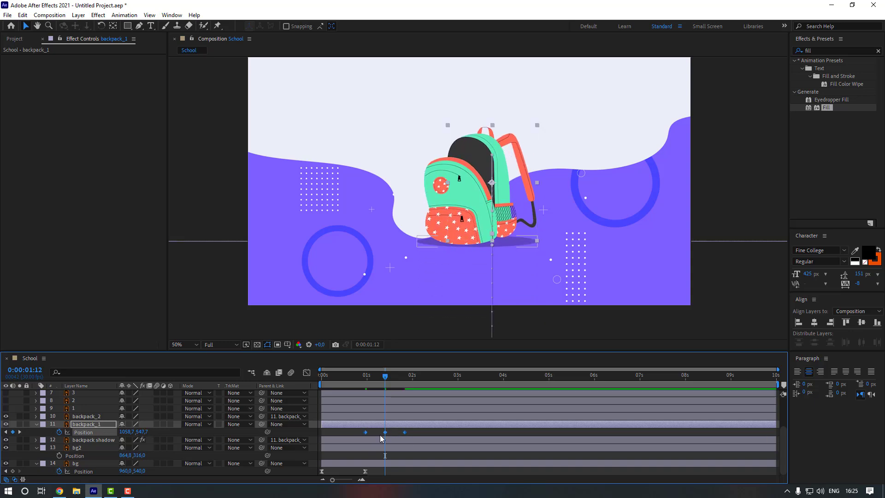
pyautogui.rightClick(405, 433)
pyautogui.moveTo(454, 421)
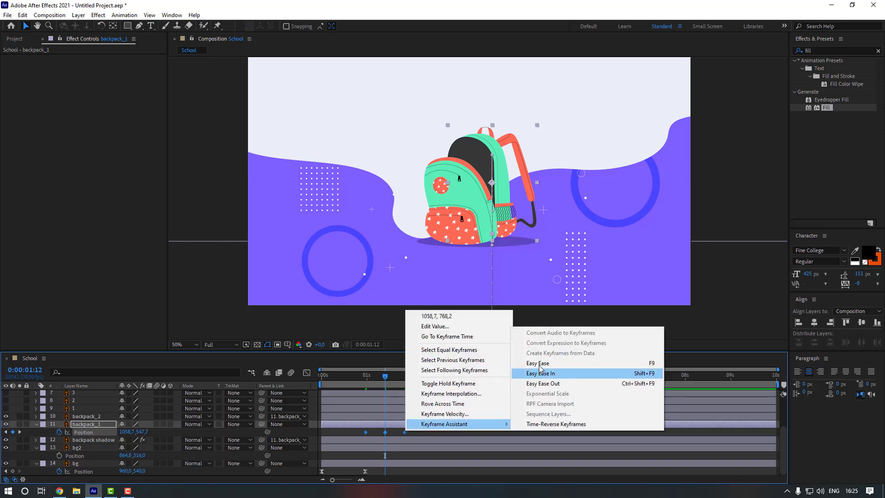
pyautogui.click(542, 371)
pyautogui.click(307, 373)
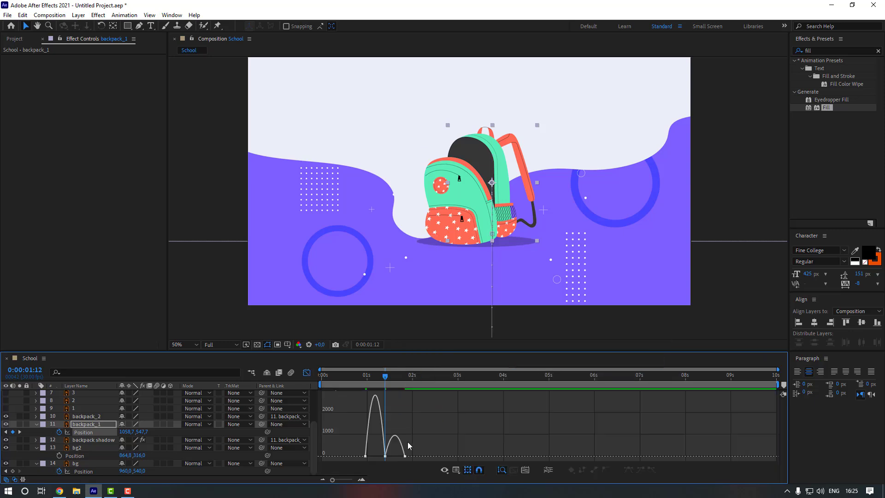
# Lengthen the mid-jump keyframe's easing in backpack_1's speed graph so speed peaks near the outer keyframes, close the graph and preview
pyautogui.moveTo(379, 458); pyautogui.dragTo(397, 456)
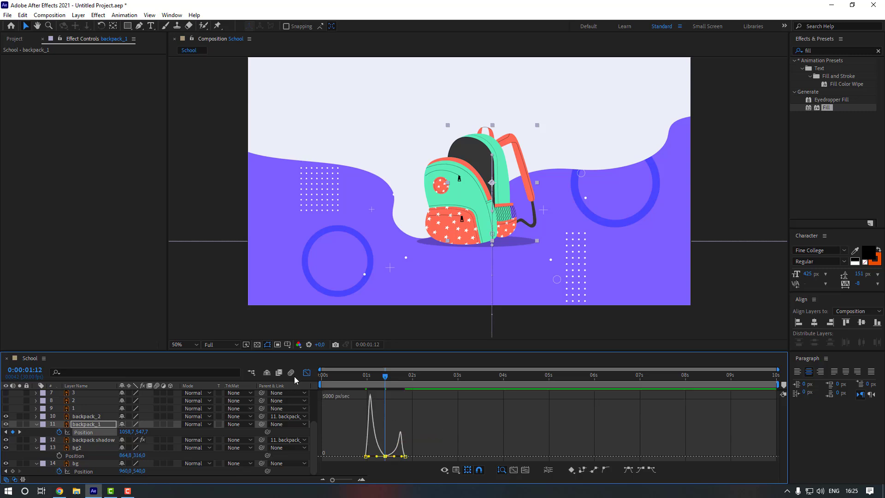
pyautogui.click(306, 372)
pyautogui.click(416, 432)
pyautogui.press('space')
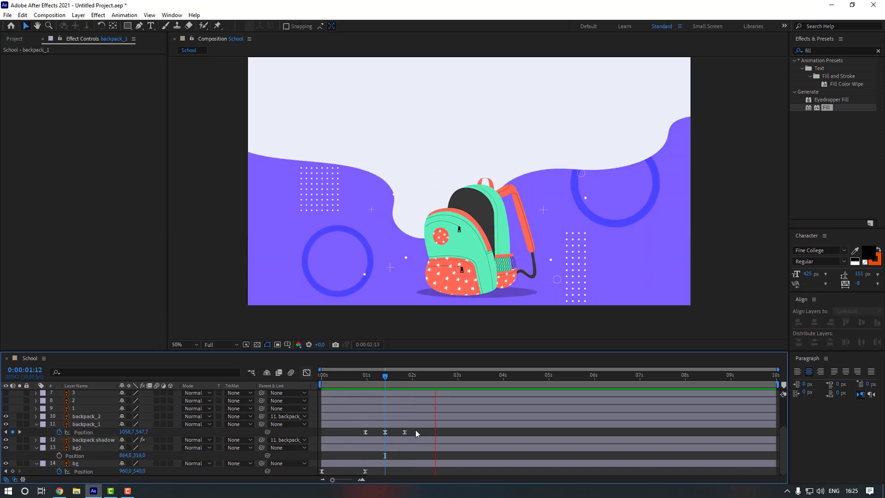
# Keyframe backpack_1's Rotation at 0° at 0:00:00:29, and set it to 14° at 0:00:01:04
pyautogui.click(365, 377)
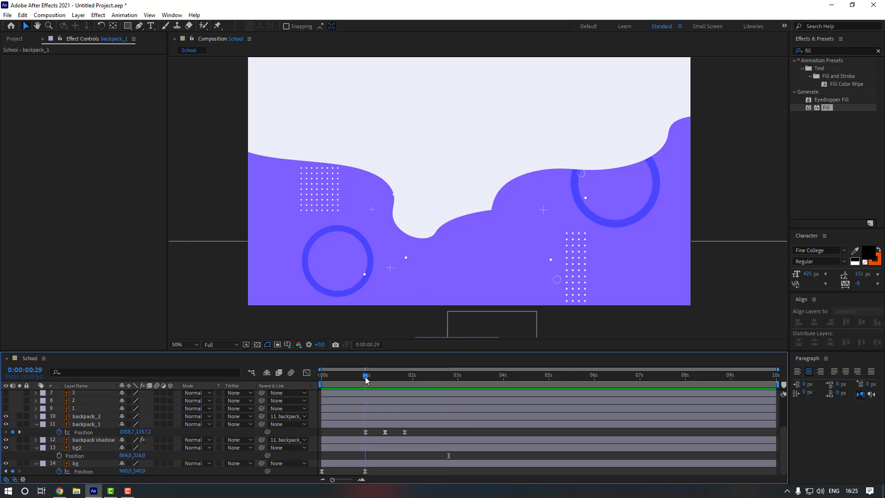
pyautogui.click(374, 424)
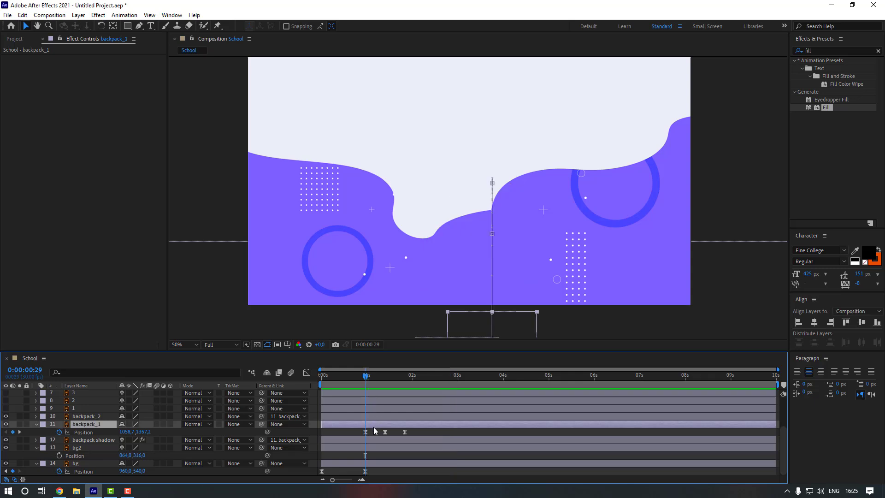
pyautogui.hotkey('shift', 'r')
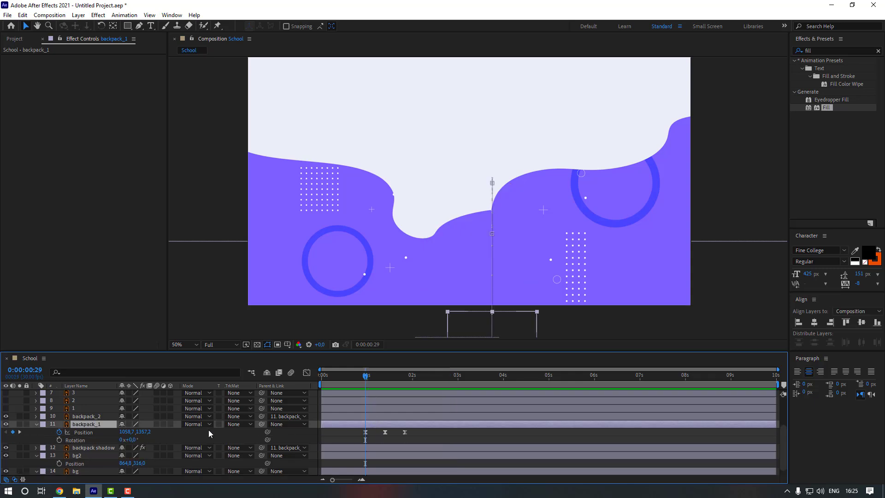
pyautogui.click(59, 440)
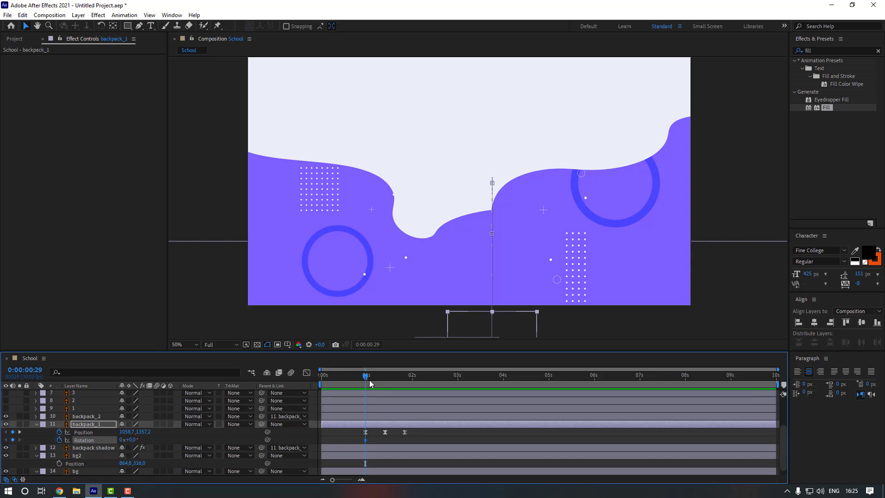
pyautogui.moveTo(369, 385); pyautogui.dragTo(374, 384)
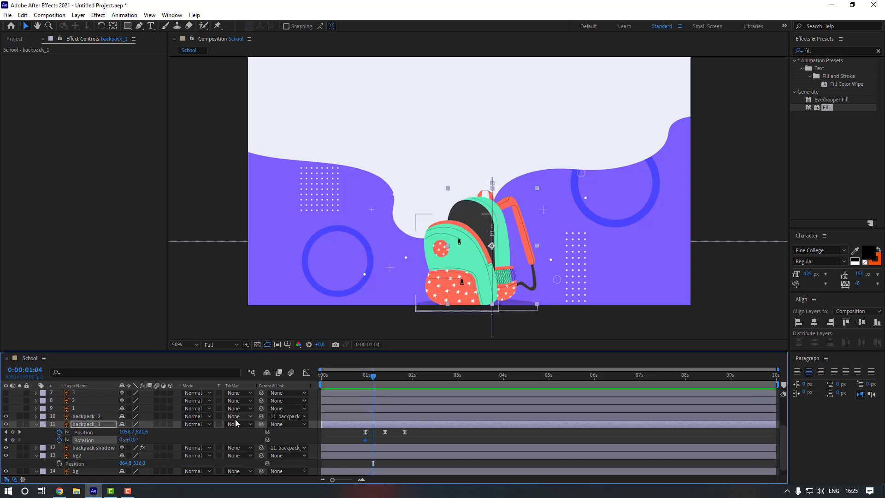
pyautogui.moveTo(130, 440); pyautogui.dragTo(136, 443)
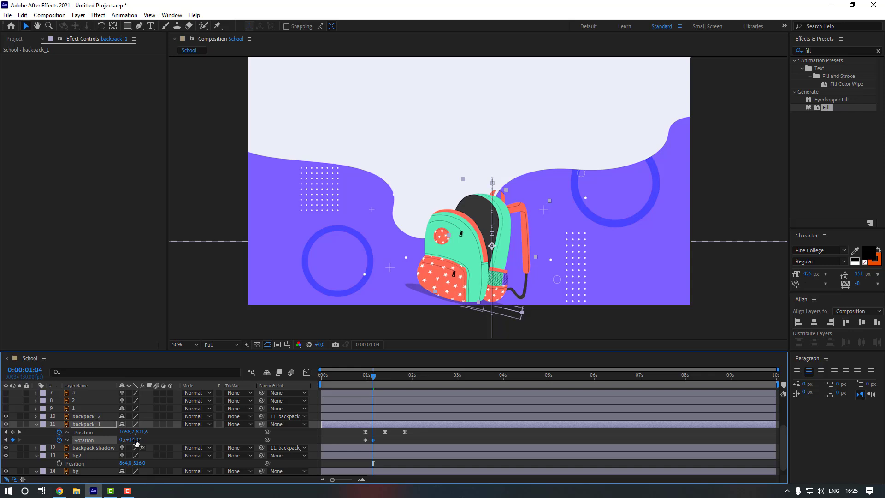
# Set backpack_1's Rotation to -16° at 0:00:01:21 and back to 0° at 0:00:01:25
pyautogui.moveTo(385, 378); pyautogui.dragTo(400, 378)
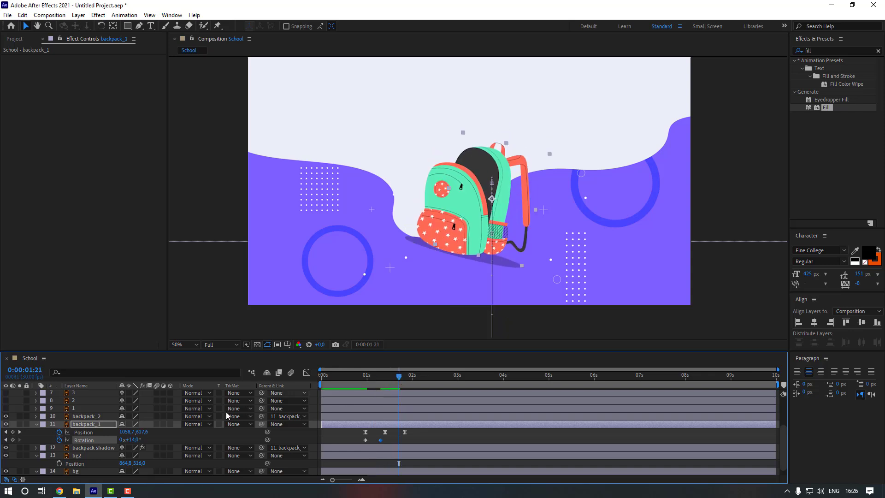
pyautogui.moveTo(135, 441); pyautogui.dragTo(123, 442)
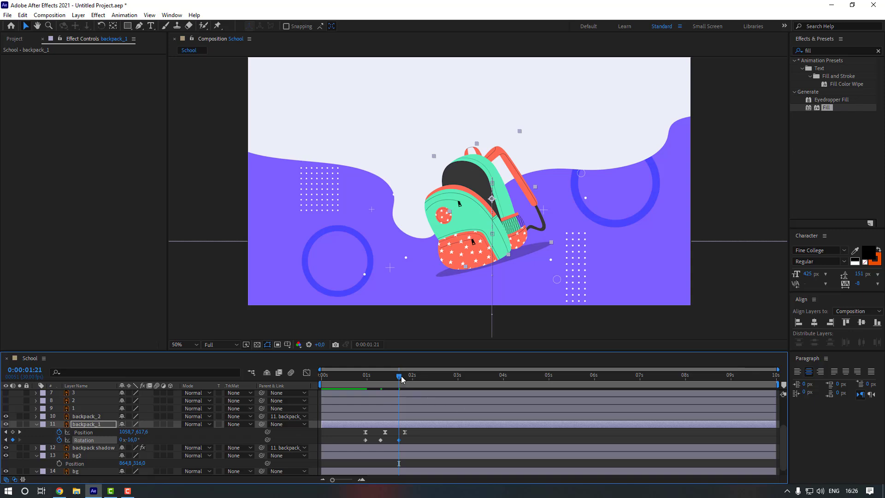
pyautogui.moveTo(402, 379); pyautogui.dragTo(404, 379)
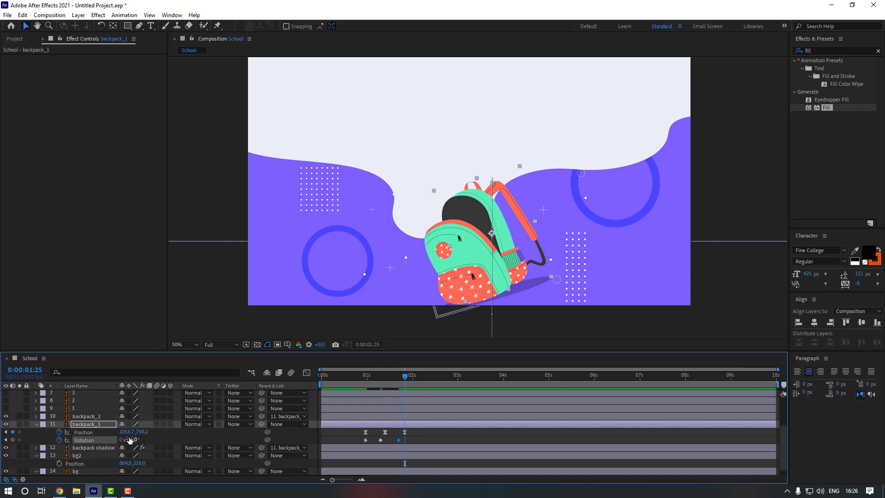
pyautogui.press('Return')
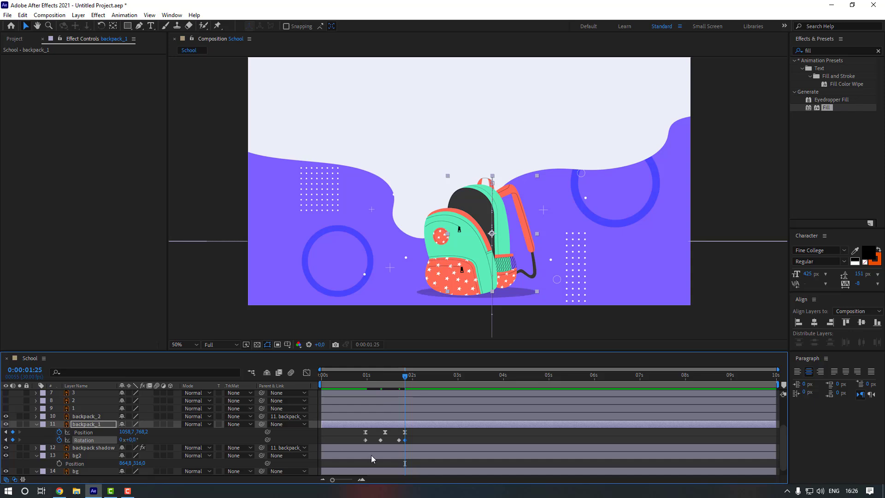
# Apply Easy Ease to all four backpack_1 Rotation keyframes and preview the swinging jump
pyautogui.moveTo(411, 439); pyautogui.dragTo(365, 444)
pyautogui.rightClick(405, 441)
pyautogui.moveTo(442, 434)
pyautogui.click(538, 386)
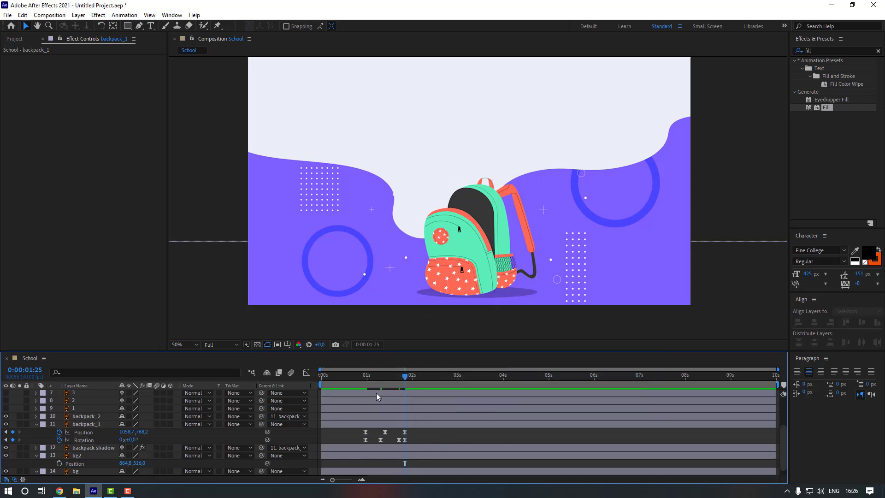
pyautogui.click(361, 377)
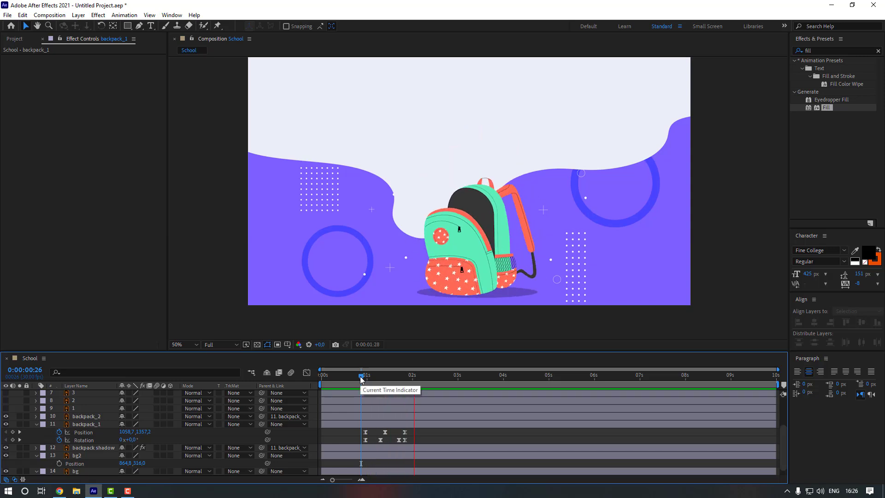
pyautogui.moveTo(369, 379); pyautogui.dragTo(423, 383)
# Hide the backpack shadow layer and retime backpack_1's last Rotation keyframes, placing the -16° one at 0:00:01:20 and the 0° one later
pyautogui.click(101, 449)
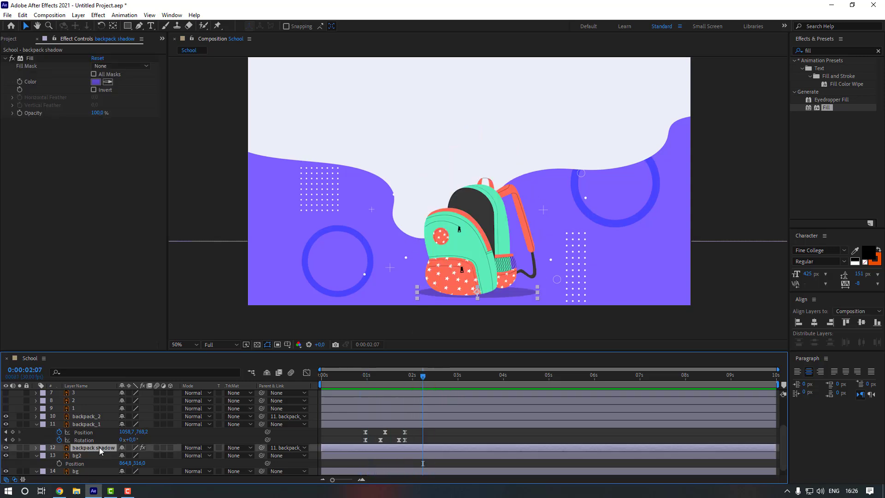
pyautogui.click(6, 448)
pyautogui.moveTo(411, 438); pyautogui.dragTo(378, 442)
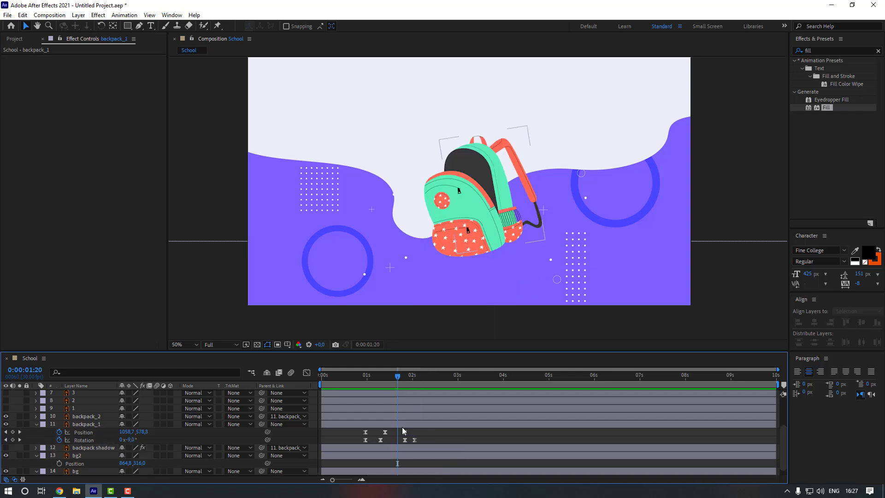
pyautogui.moveTo(405, 440); pyautogui.dragTo(398, 439)
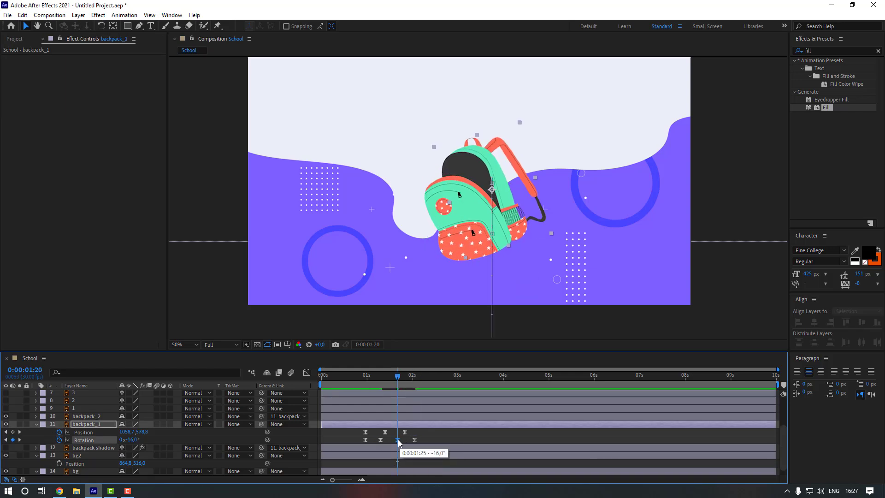
# Enlarge backpack_1 by setting its Scale to 123%
pyautogui.click(374, 422)
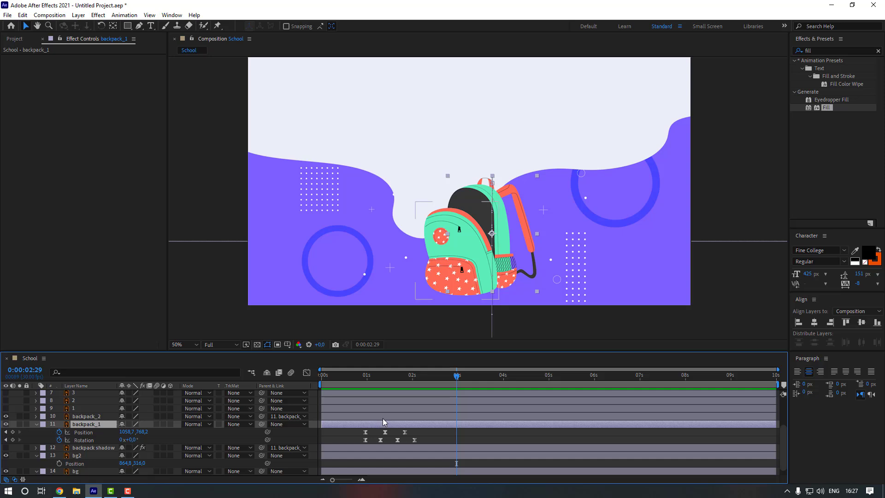
pyautogui.hotkey('shift', 's')
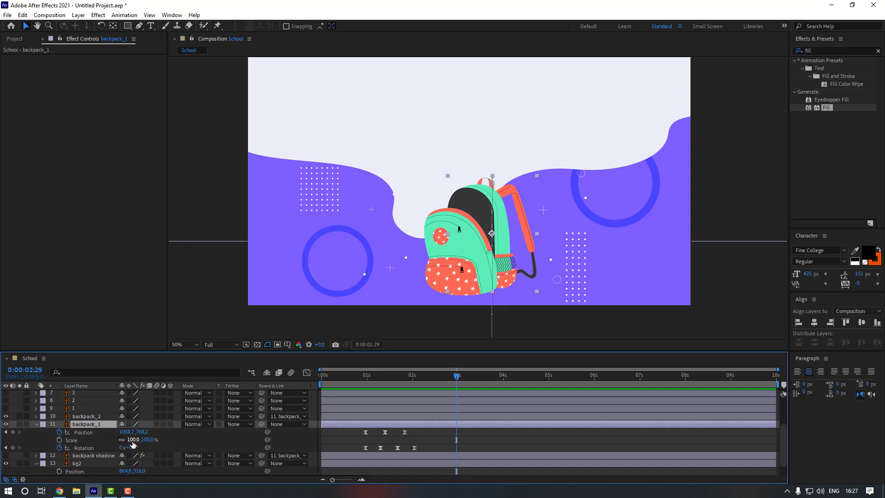
pyautogui.moveTo(133, 440); pyautogui.dragTo(143, 441)
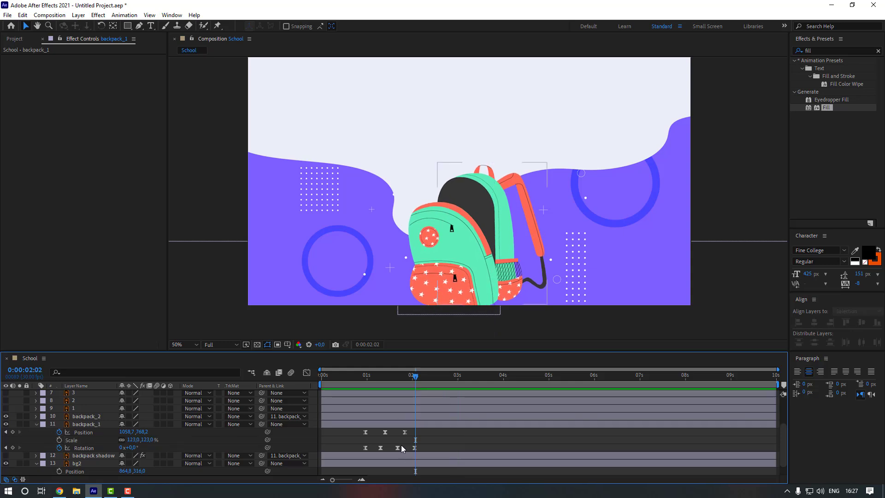
# Delete backpack_1's -16° Rotation keyframe, move the final 0° keyframe earlier to near the last Position keyframe, and preview
pyautogui.moveTo(403, 445)
pyautogui.mouseDown()
pyautogui.moveTo(396, 450)
pyautogui.moveTo(415, 451)
pyautogui.moveTo(408, 451)
pyautogui.mouseUp()
pyautogui.press('Delete')
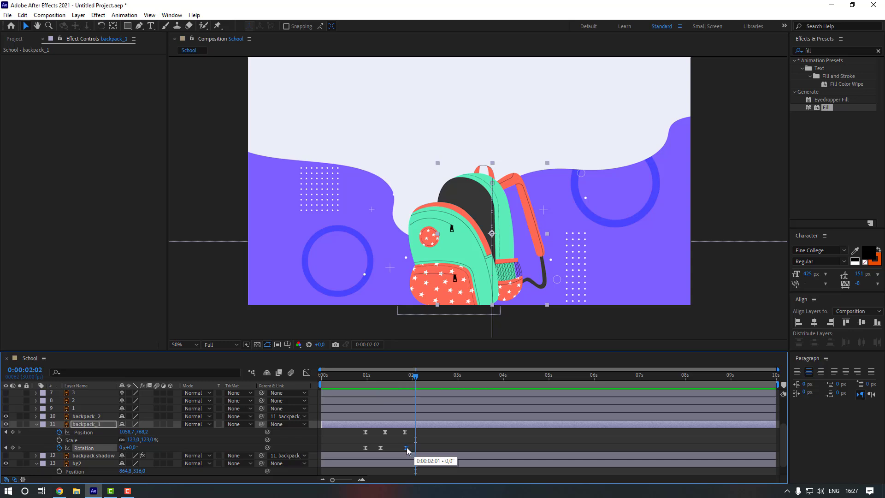
pyautogui.click(430, 444)
pyautogui.moveTo(374, 382); pyautogui.dragTo(351, 384)
pyautogui.press('space')
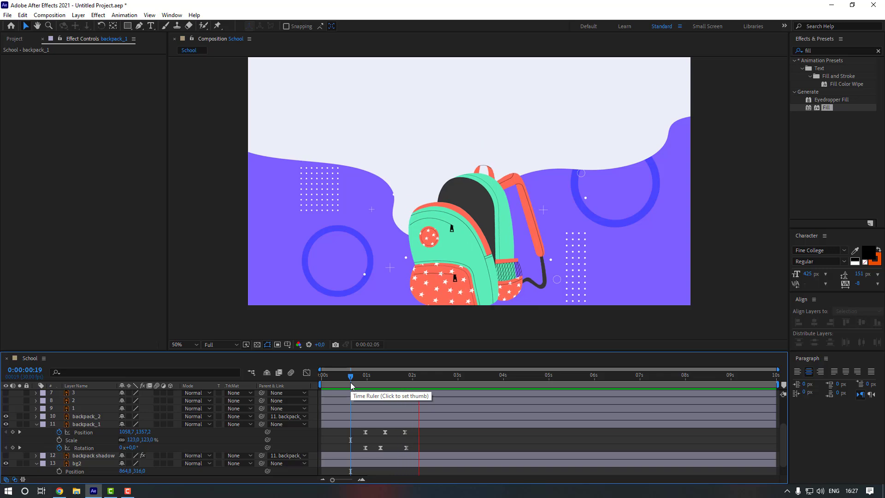
pyautogui.press('space')
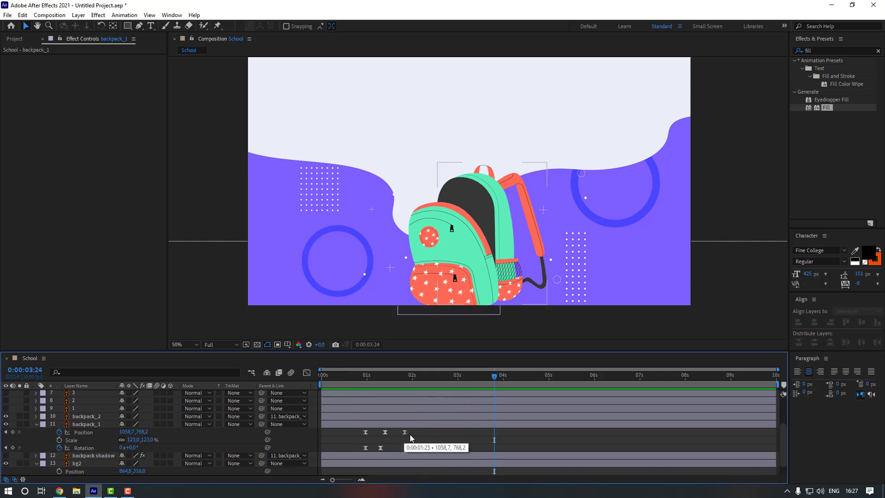
# With all three backpack_1 Position keyframes selected, move the backpack at 0:00:01:25 to position 1040,7, 670,2
pyautogui.moveTo(418, 435); pyautogui.dragTo(353, 433)
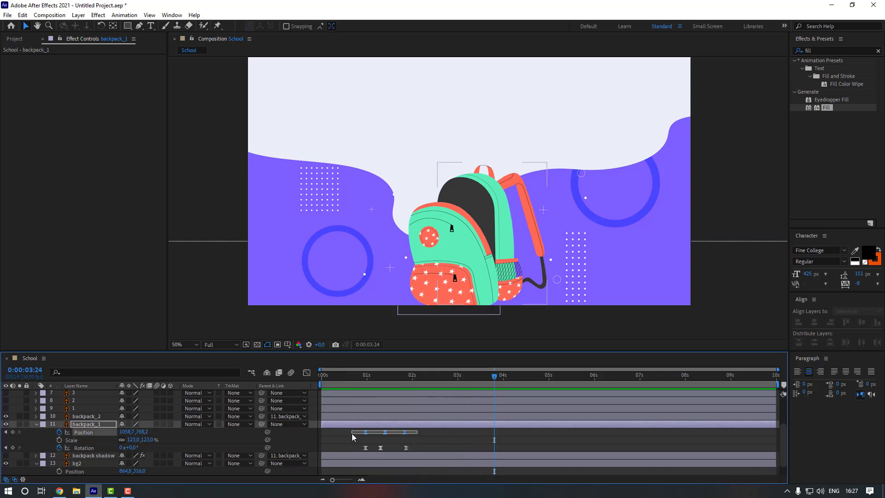
pyautogui.moveTo(411, 378); pyautogui.dragTo(405, 379)
pyautogui.moveTo(457, 286); pyautogui.dragTo(454, 263)
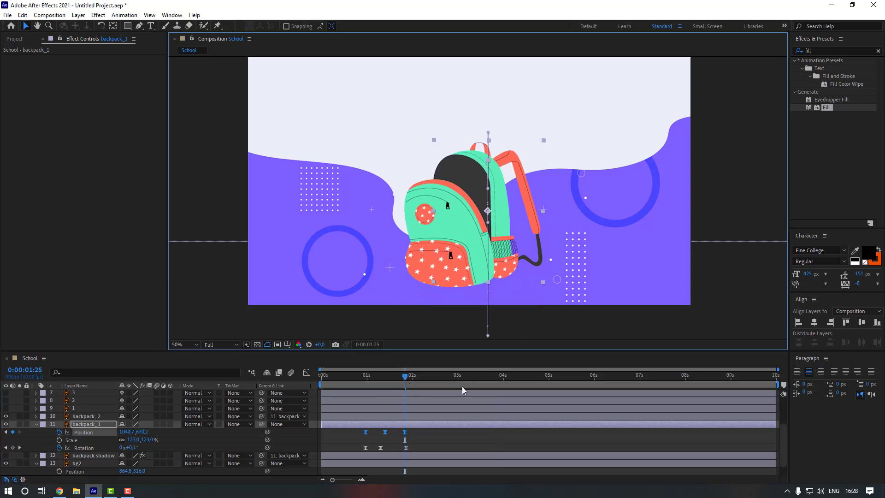
pyautogui.click(436, 442)
# At 0:00:00:29, lower backpack_1 below the frame with a Y position of 1430,2 and preview the jump
pyautogui.click(366, 376)
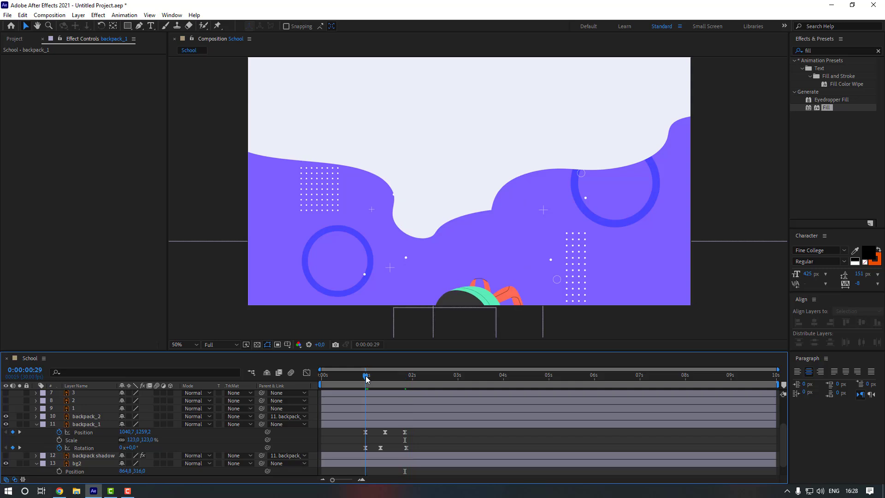
pyautogui.moveTo(138, 433); pyautogui.dragTo(217, 431)
pyautogui.press('space')
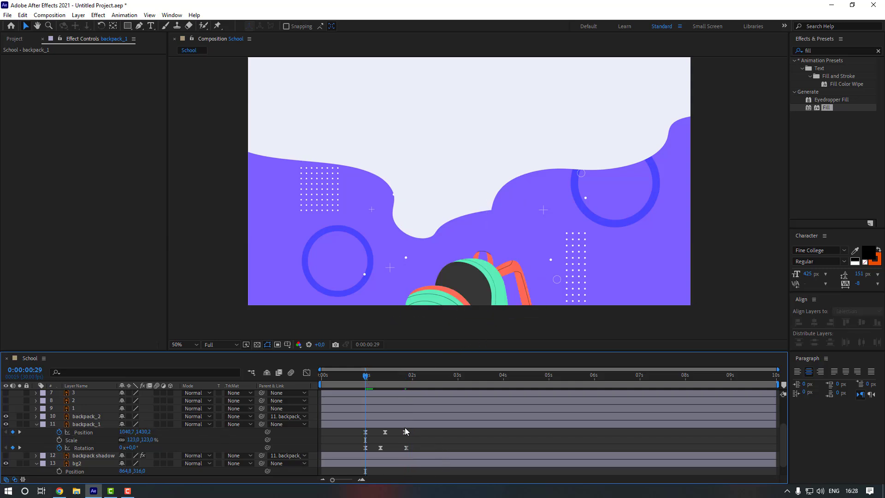
pyautogui.press('space')
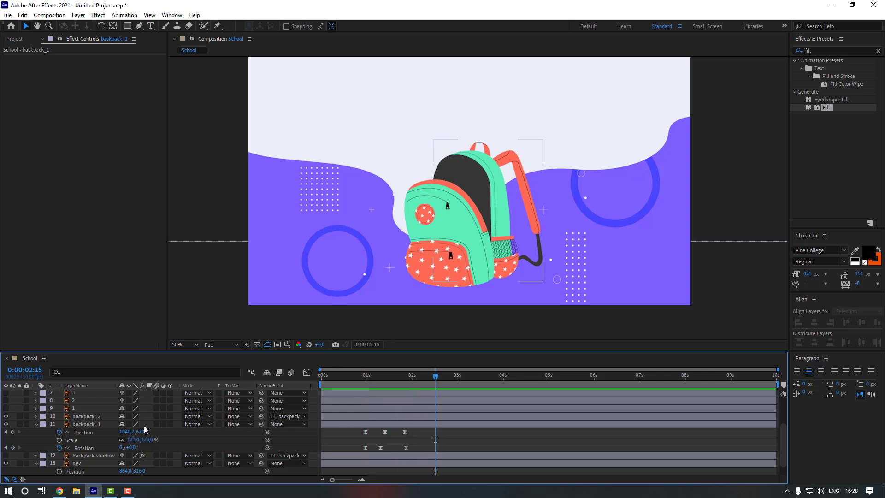
# Make the school-item layers 1 to 9 visible and move backpack_2 to the top of the layer stack, in front of them
pyautogui.scroll(1, 83, 433)
pyautogui.click(82, 433)
pyautogui.scroll(1, 84, 430)
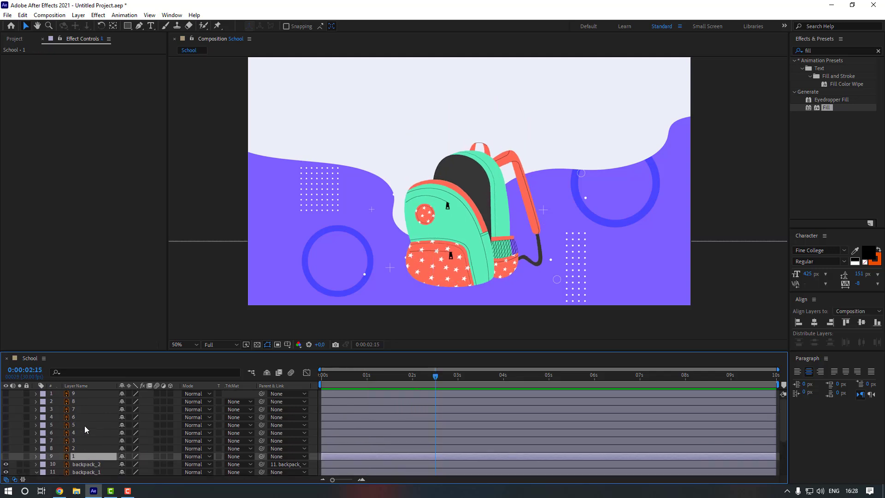
pyautogui.keyDown('shift'); pyautogui.click(81, 396); pyautogui.keyUp('shift')
pyautogui.moveTo(6, 394); pyautogui.dragTo(6, 456)
pyautogui.scroll(-1, 89, 438)
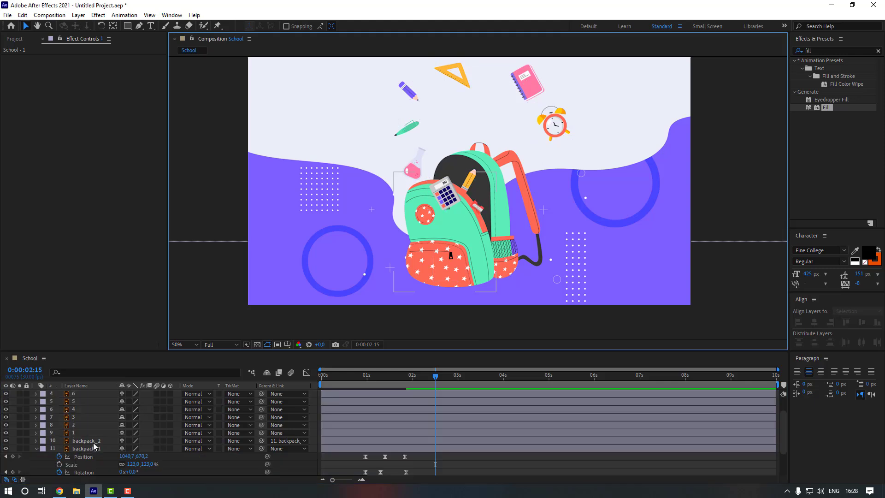
pyautogui.moveTo(90, 441); pyautogui.dragTo(90, 395)
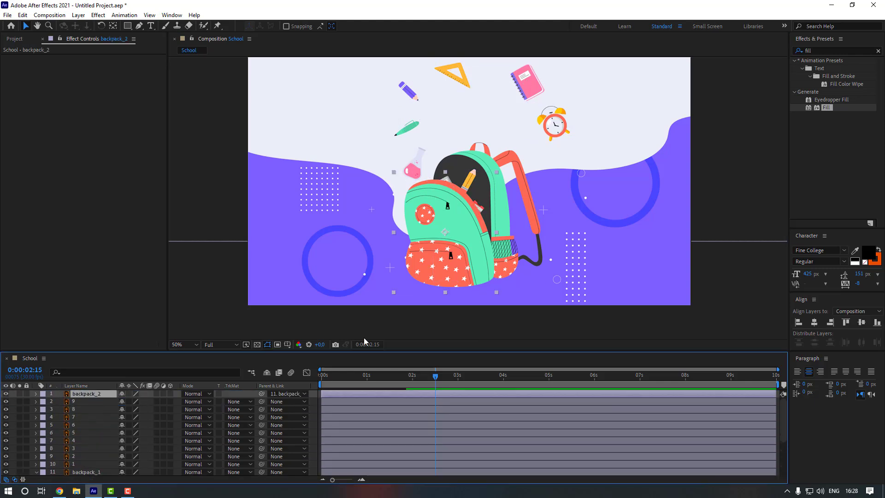
pyautogui.click(438, 337)
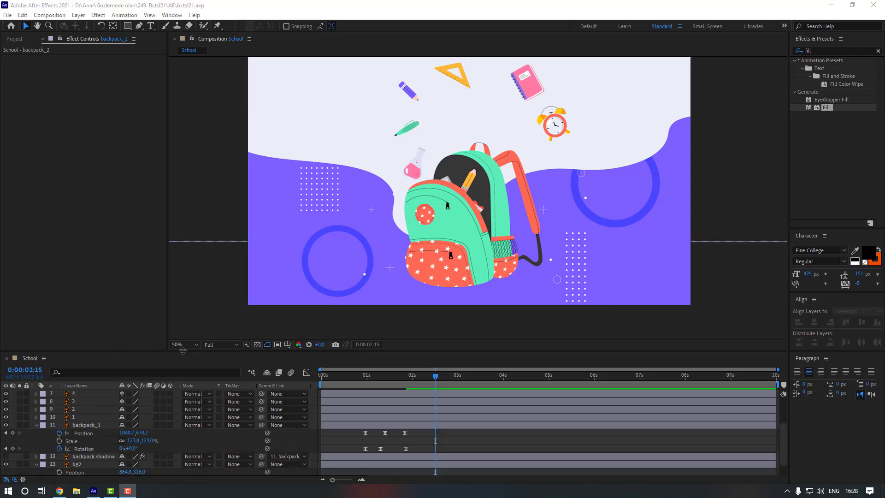
# At 0:00:01:27, start Position keyframes on calculator layer 1 and place it below the frame at 545,6, 1232,2
pyautogui.click(368, 381)
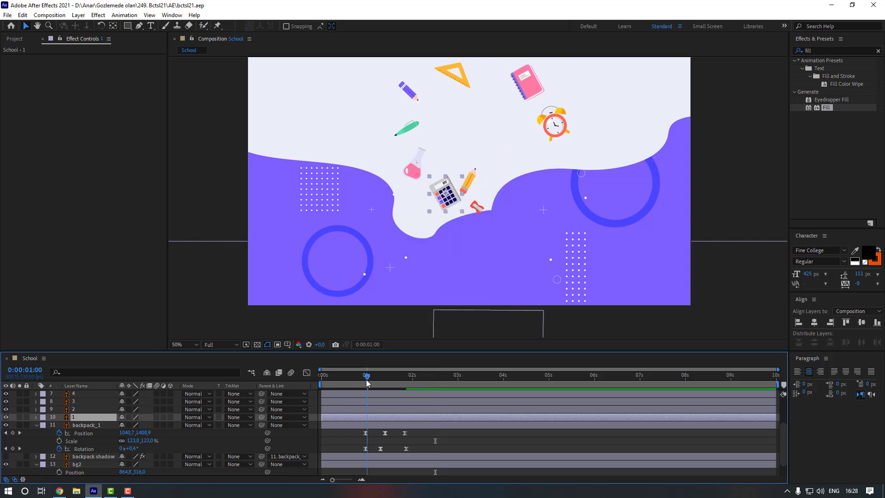
pyautogui.moveTo(368, 383); pyautogui.dragTo(408, 387)
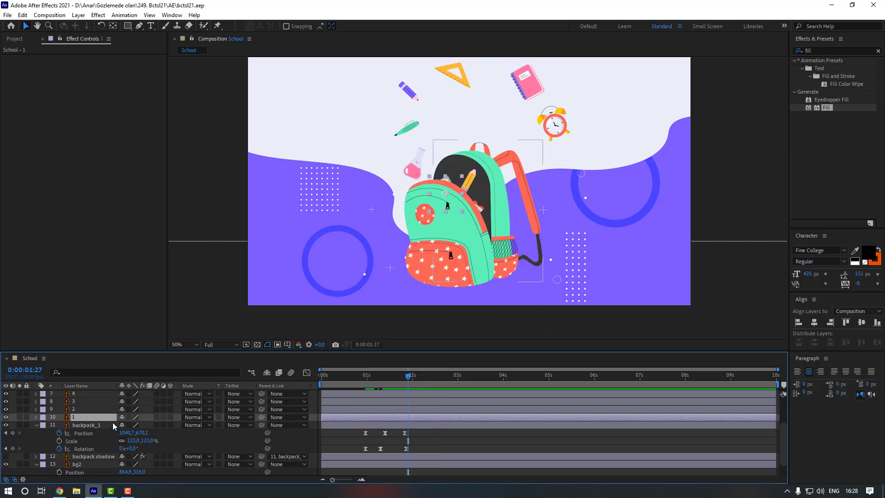
pyautogui.press('p')
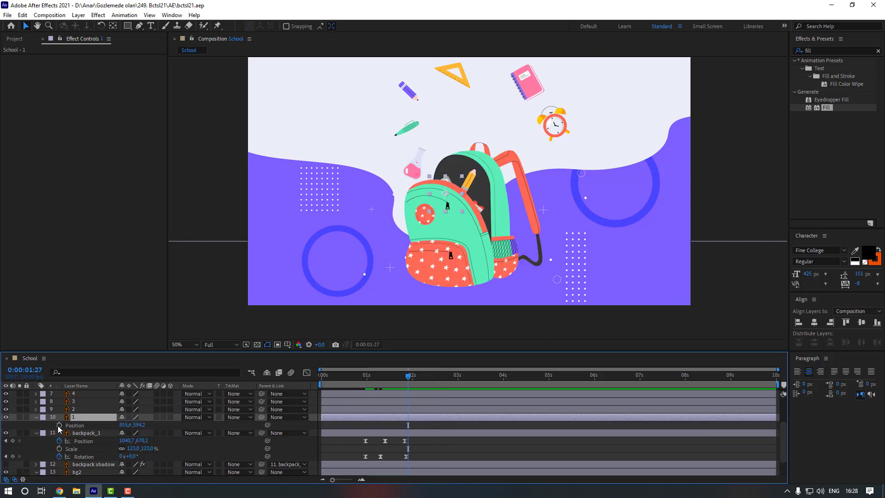
pyautogui.click(58, 426)
pyautogui.moveTo(445, 180); pyautogui.dragTo(378, 309)
# Keyframe the calculator above the backpack's left side at 639,6, 332,2 and, at 0:00:02:17, down inside the backpack at 891,6, 738,2
pyautogui.moveTo(416, 272); pyautogui.dragTo(422, 227)
pyautogui.moveTo(384, 277); pyautogui.dragTo(403, 92)
pyautogui.hotkey('shift', 'pagedown')
pyautogui.hotkey('shift', 'pagedown')
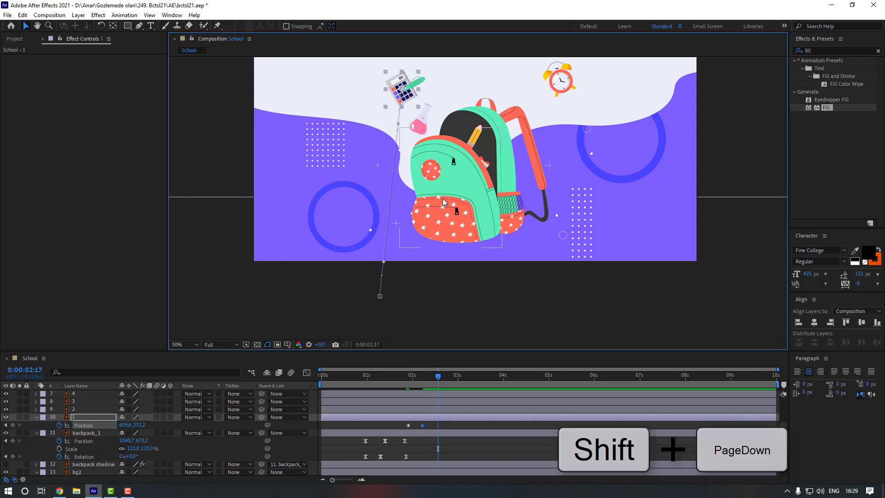
pyautogui.moveTo(412, 102); pyautogui.dragTo(459, 159)
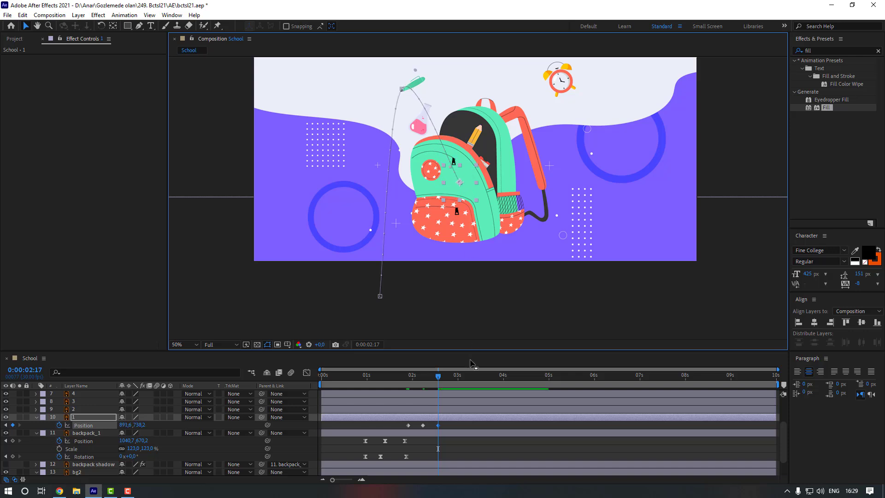
# Apply Easy Ease to all three Position keyframes of layer 1
pyautogui.moveTo(450, 423); pyautogui.dragTo(402, 434)
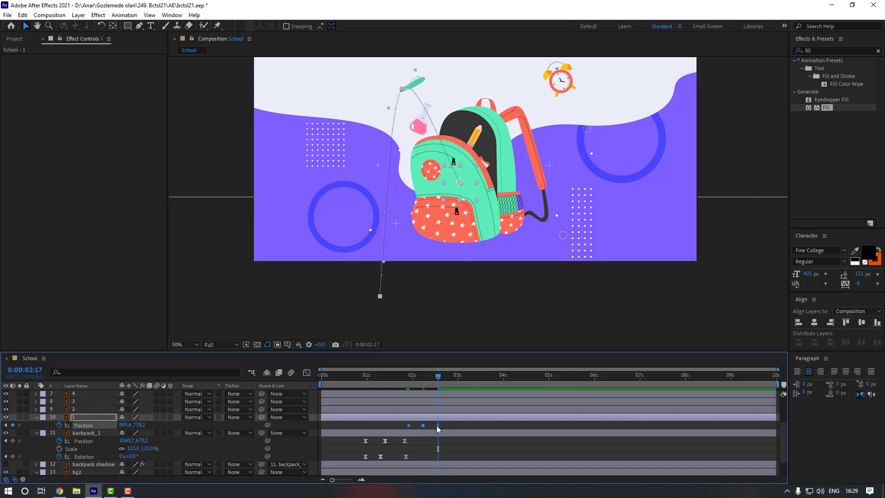
pyautogui.rightClick(438, 429)
pyautogui.moveTo(478, 422)
pyautogui.click(591, 360)
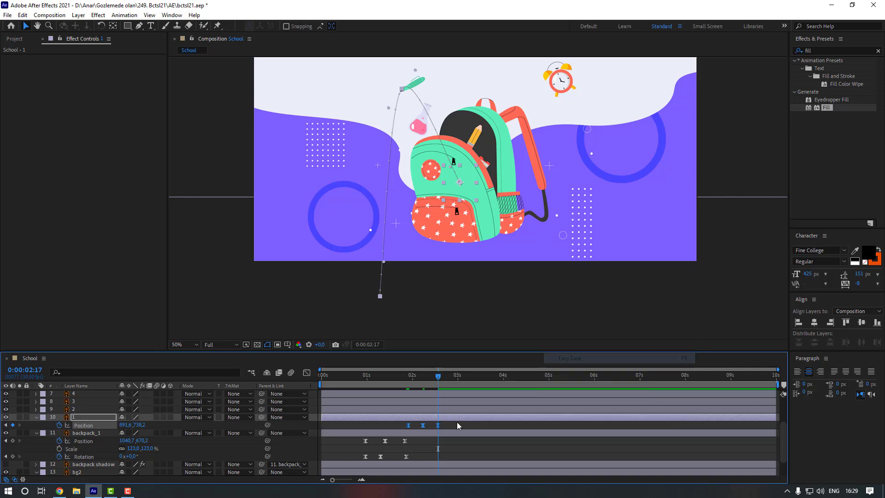
# Set layer 1's Position keyframes to Continuous Bezier spatial interpolation and level the path handles at the peak into a rounded arc
pyautogui.rightClick(438, 425)
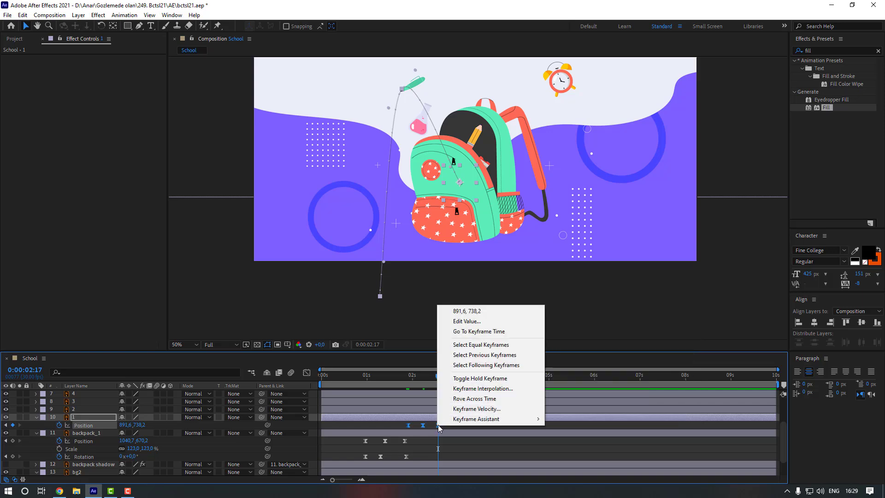
pyautogui.click(506, 390)
pyautogui.click(467, 231)
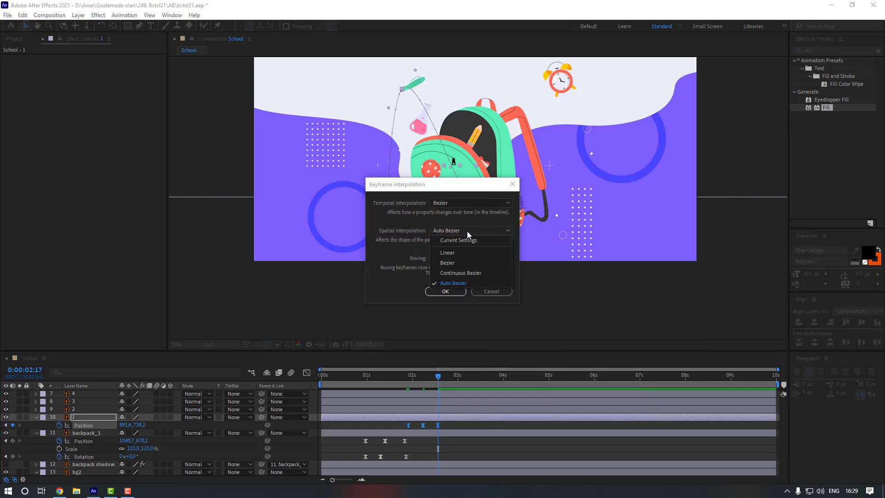
pyautogui.click(471, 274)
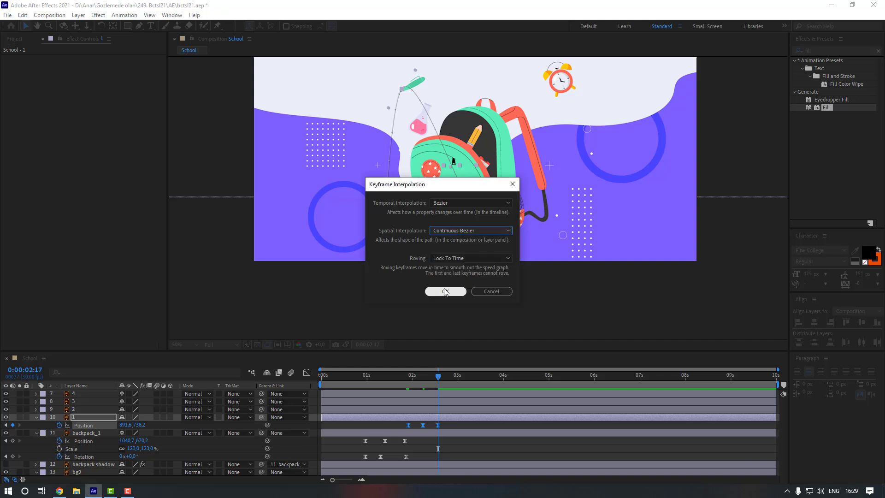
pyautogui.click(446, 291)
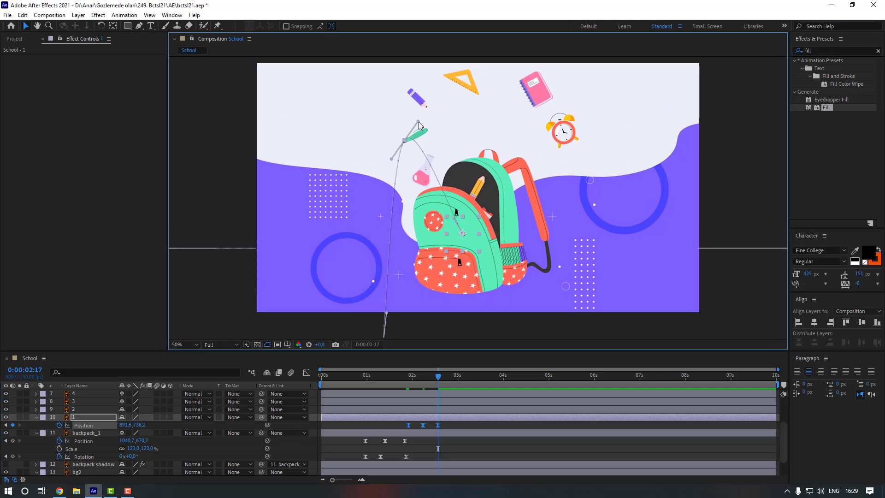
pyautogui.moveTo(419, 125); pyautogui.dragTo(431, 133)
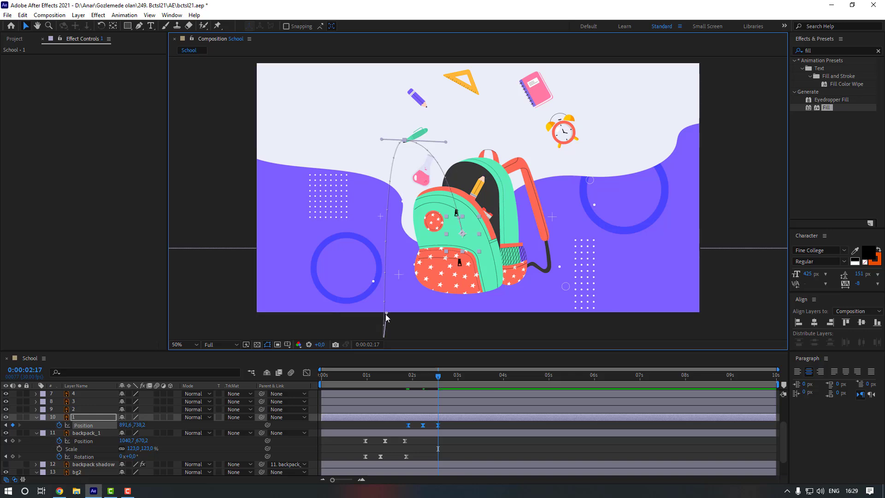
# Preview the calculator's jump and stretch its Position keyframes so the middle one falls at 0:00:02:19 and the last slightly past 3 seconds
pyautogui.click(446, 423)
pyautogui.click(399, 380)
pyautogui.press('space')
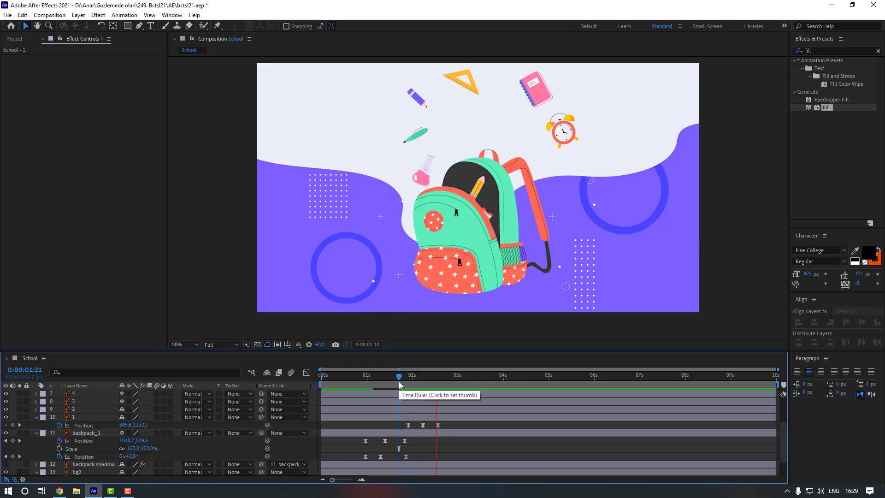
pyautogui.press('space')
pyautogui.moveTo(424, 424); pyautogui.dragTo(474, 427)
pyautogui.click(455, 426)
pyautogui.click(399, 379)
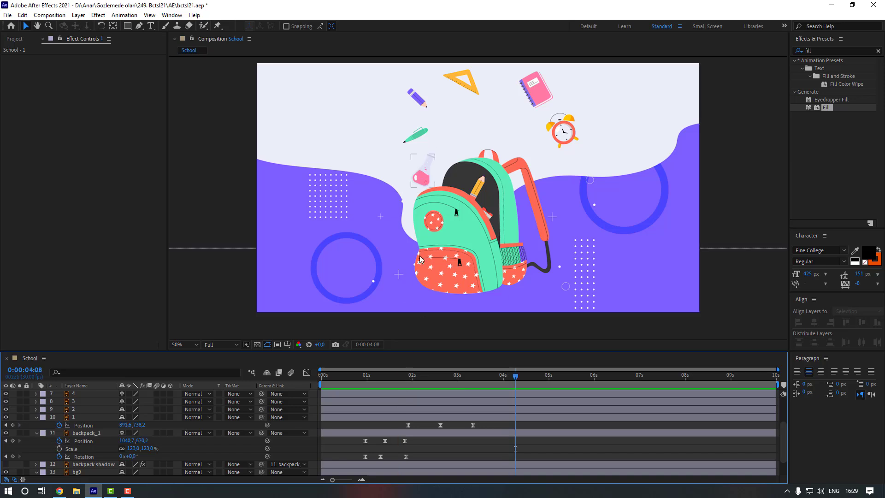
# In the speed graph, pull the handles of the calculator's middle Position keyframe inward to avoid a stop at the peak, and preview
pyautogui.click(441, 377)
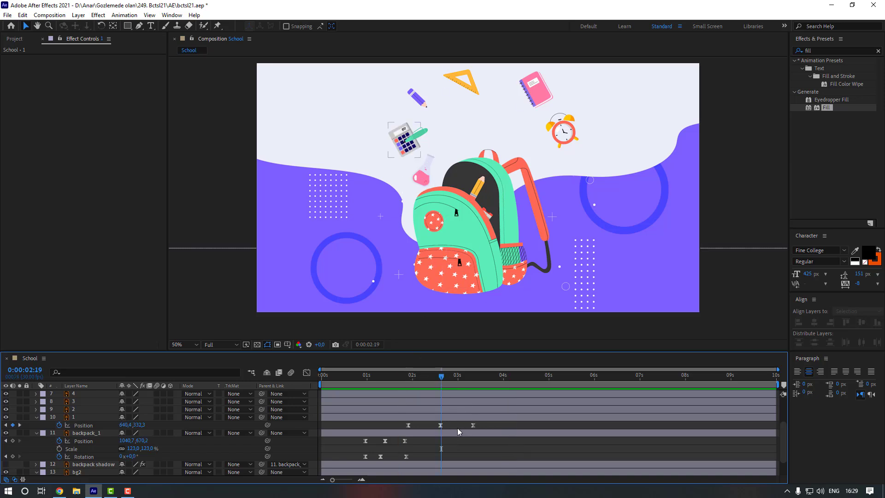
pyautogui.click(441, 425)
pyautogui.click(307, 373)
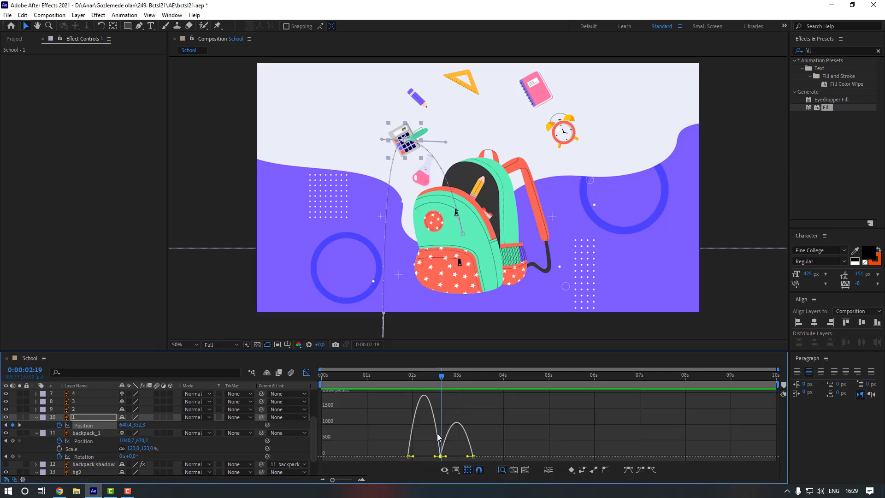
pyautogui.moveTo(446, 458)
pyautogui.mouseDown()
pyautogui.moveTo(434, 459)
pyautogui.moveTo(441, 458)
pyautogui.mouseUp()
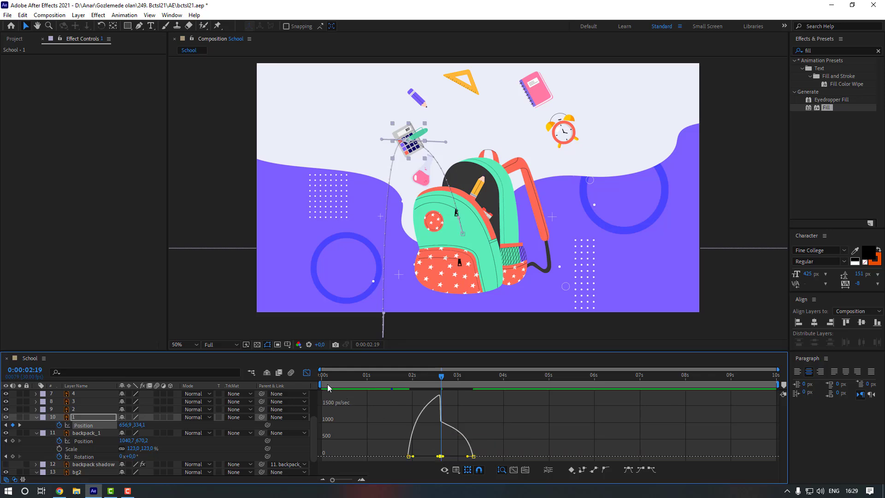
pyautogui.click(306, 372)
pyautogui.click(402, 381)
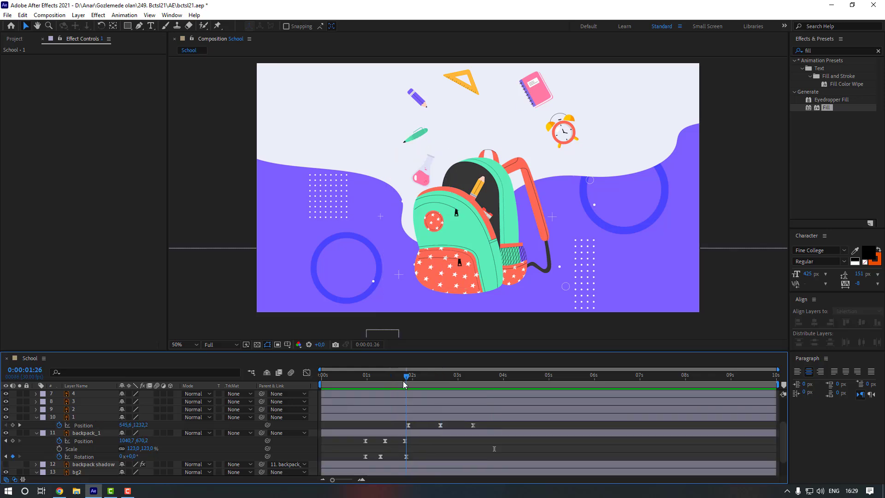
pyautogui.press('space')
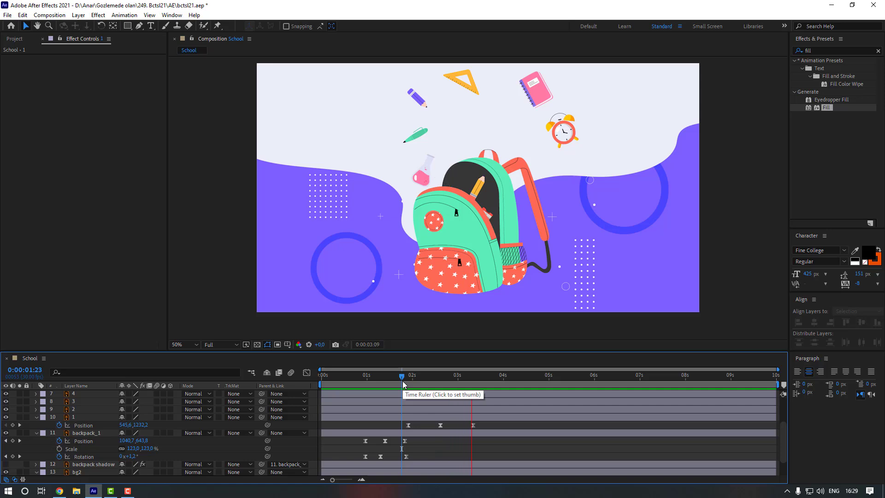
pyautogui.press('space')
# At 0:00:02:06, start Position keyframes on set-square layer 2 and place it below the frame at 1378,9, 1196,7
pyautogui.click(421, 410)
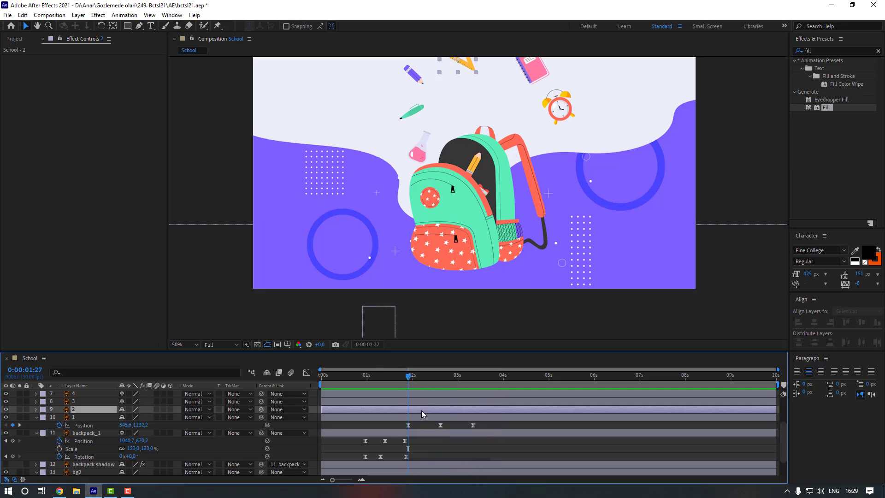
pyautogui.press('p')
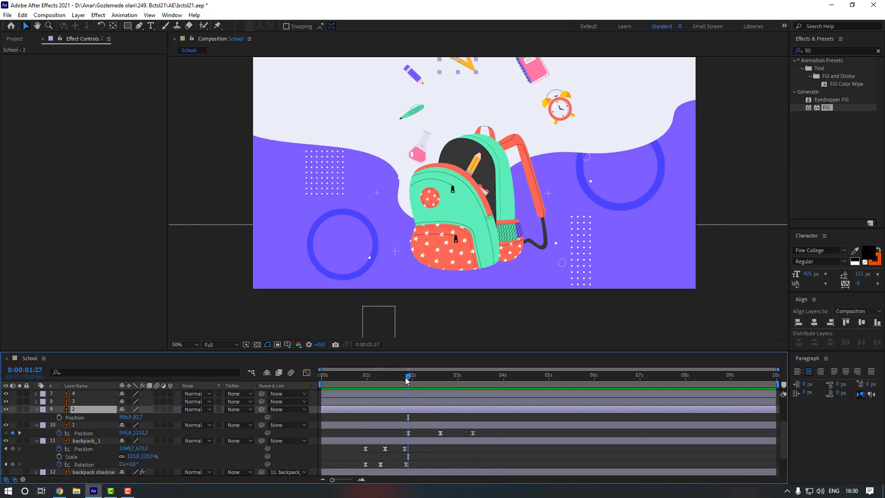
pyautogui.moveTo(417, 380); pyautogui.dragTo(423, 380)
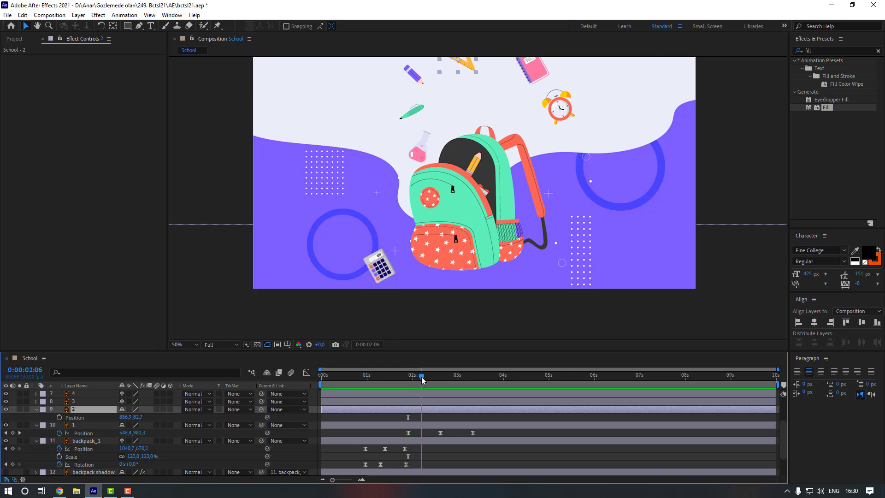
pyautogui.click(59, 418)
pyautogui.moveTo(421, 291); pyautogui.dragTo(345, 322)
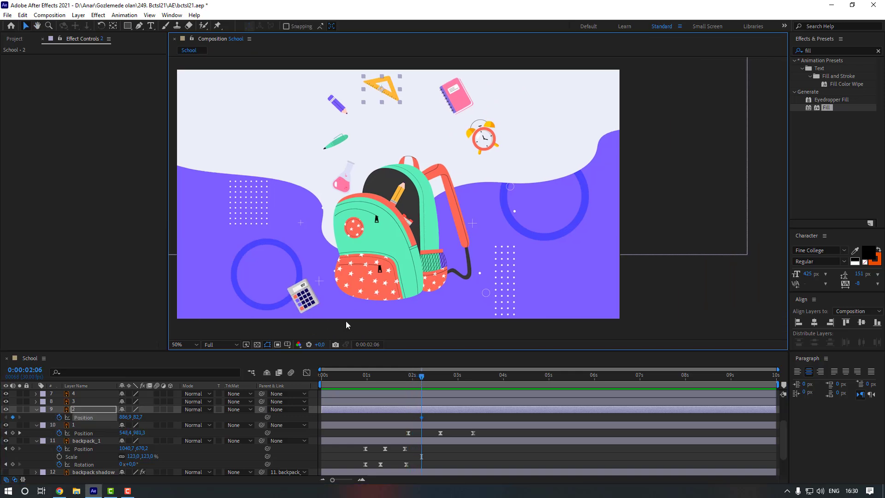
pyautogui.moveTo(390, 93); pyautogui.dragTo(467, 255)
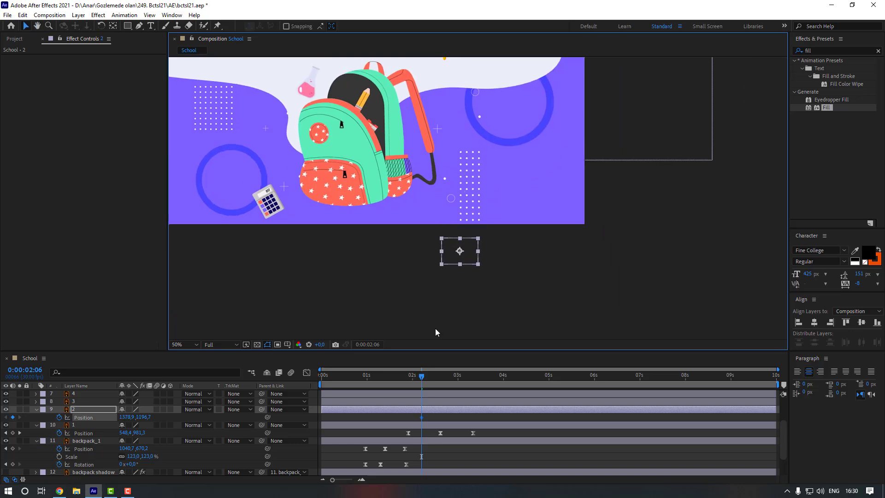
# Keyframe the set square above the backpack at 1180,9, 308,7 at 0:00:02:16 and inside the backpack at 868,9, 726,7 at 0:00:02:26
pyautogui.hotkey('shift', 'pagedown')
pyautogui.moveTo(529, 182); pyautogui.dragTo(546, 252)
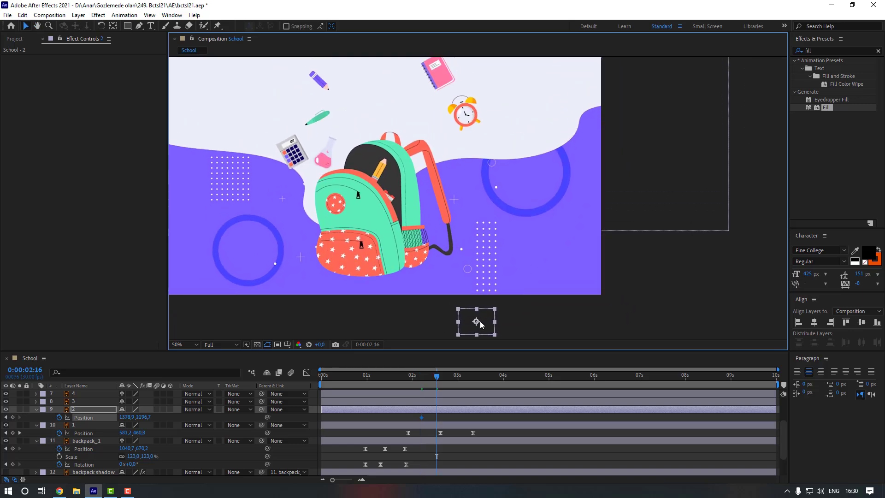
pyautogui.moveTo(480, 319); pyautogui.dragTo(478, 214)
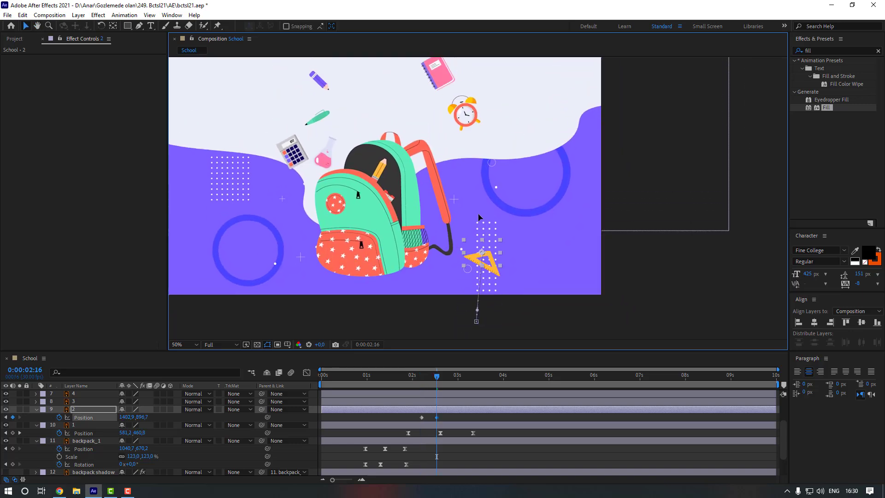
pyautogui.moveTo(486, 254); pyautogui.dragTo(436, 119)
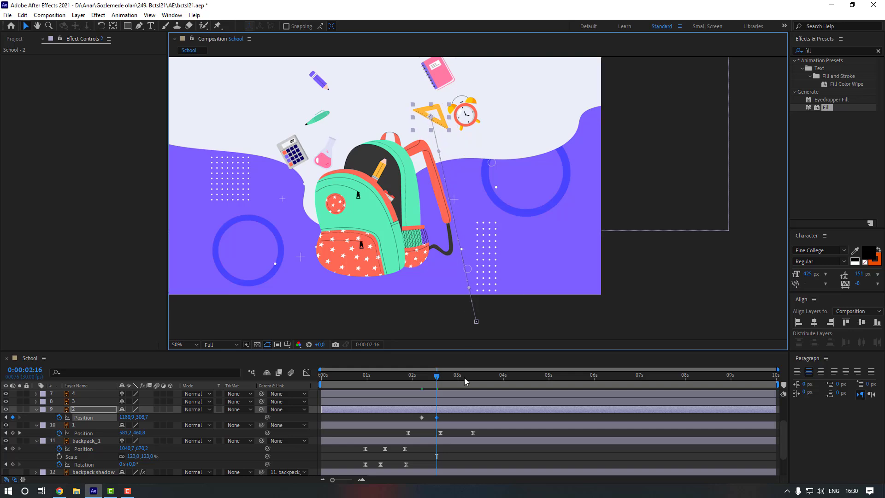
pyautogui.hotkey('shift', 'pagedown')
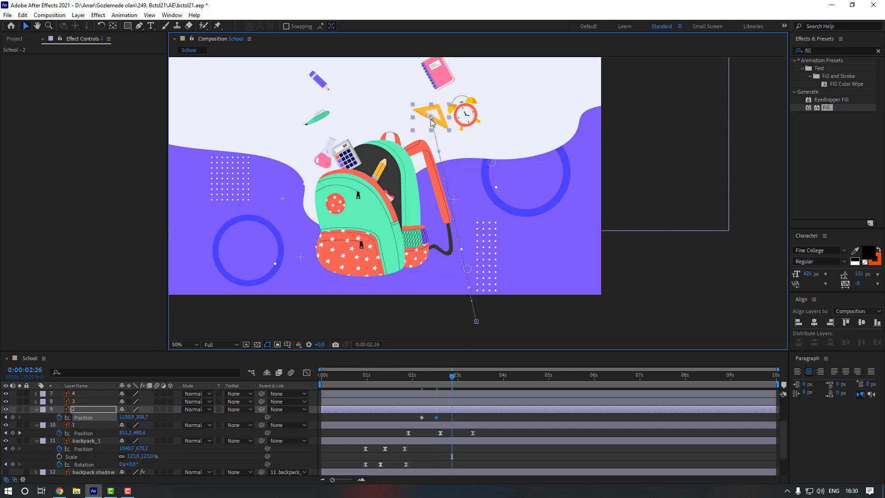
pyautogui.moveTo(433, 121); pyautogui.dragTo(360, 219)
# Apply Easy Ease to layer 2's three Position keyframes and stretch them in time so the last falls about midway between 3 and 4 seconds
pyautogui.moveTo(417, 414); pyautogui.dragTo(456, 420)
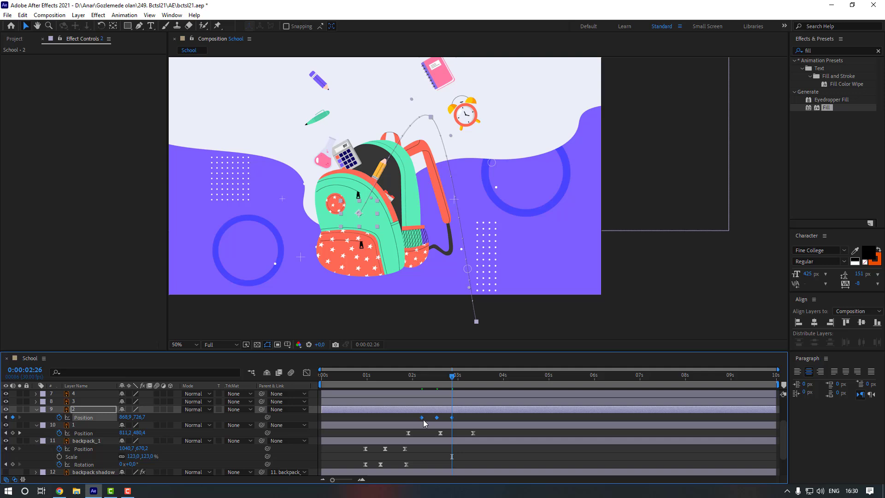
pyautogui.rightClick(452, 421)
pyautogui.moveTo(498, 422)
pyautogui.click(595, 350)
pyautogui.moveTo(452, 421); pyautogui.dragTo(470, 421)
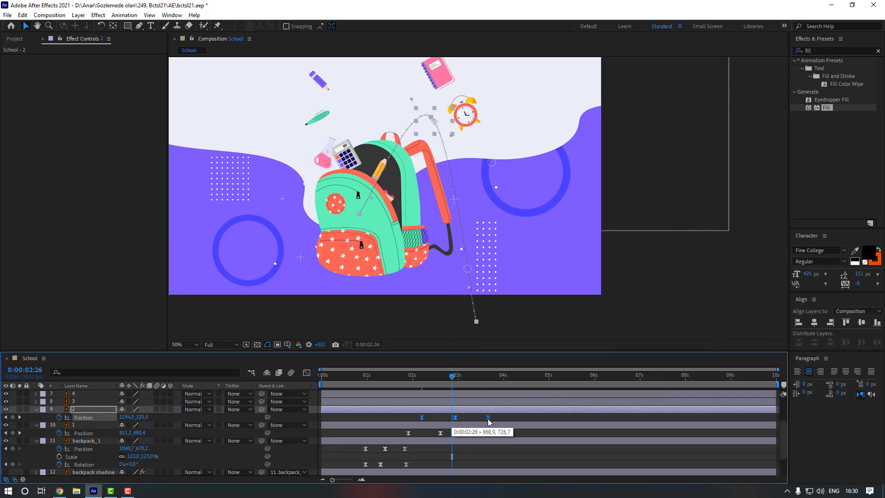
# Set layer 2's Position keyframes to Continuous Bezier spatial interpolation and level the path handles at the peak of the set square's arc
pyautogui.rightClick(488, 418)
pyautogui.click(518, 385)
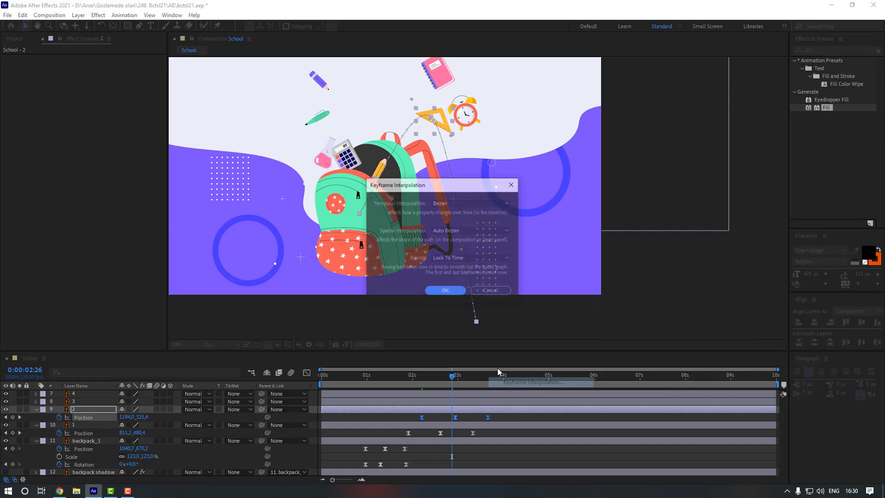
pyautogui.click(470, 231)
pyautogui.click(466, 274)
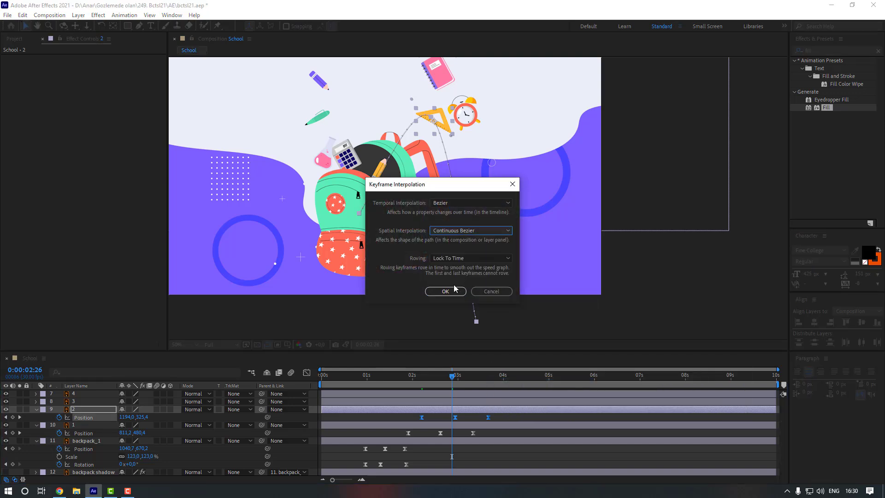
pyautogui.click(454, 290)
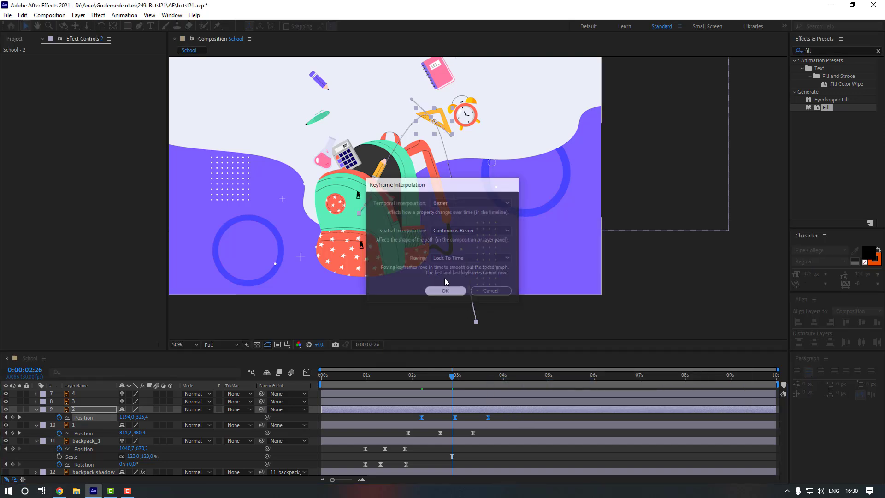
pyautogui.click(452, 140)
pyautogui.moveTo(454, 131); pyautogui.dragTo(459, 121)
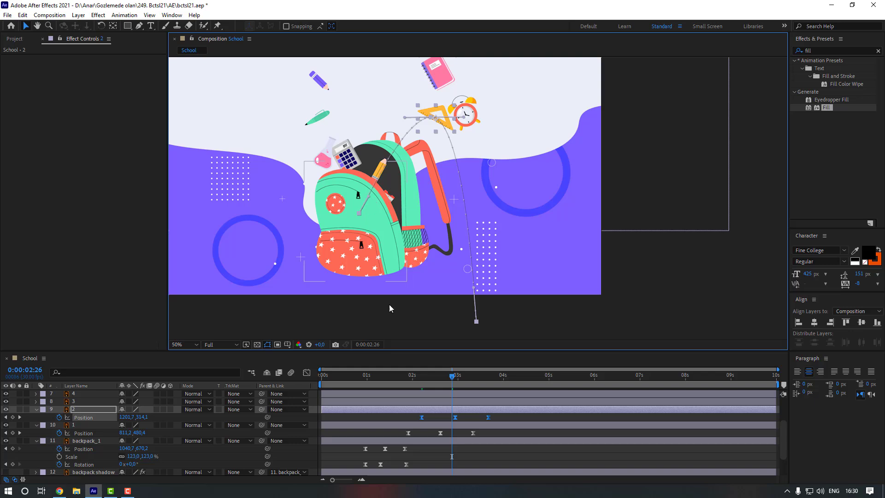
# Shorten the easing handles at layer 2's middle Position keyframe in the speed graph so the set square pauses less at its peak
pyautogui.click(455, 417)
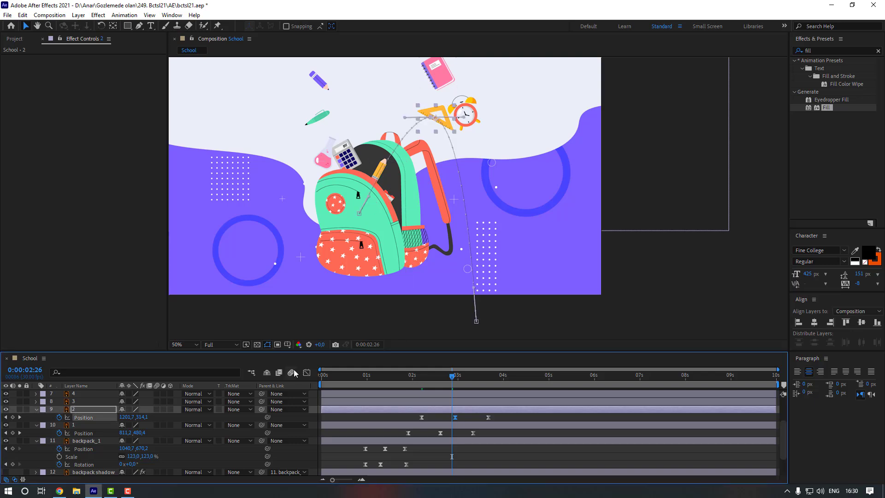
pyautogui.hotkey('shift', 'F3')
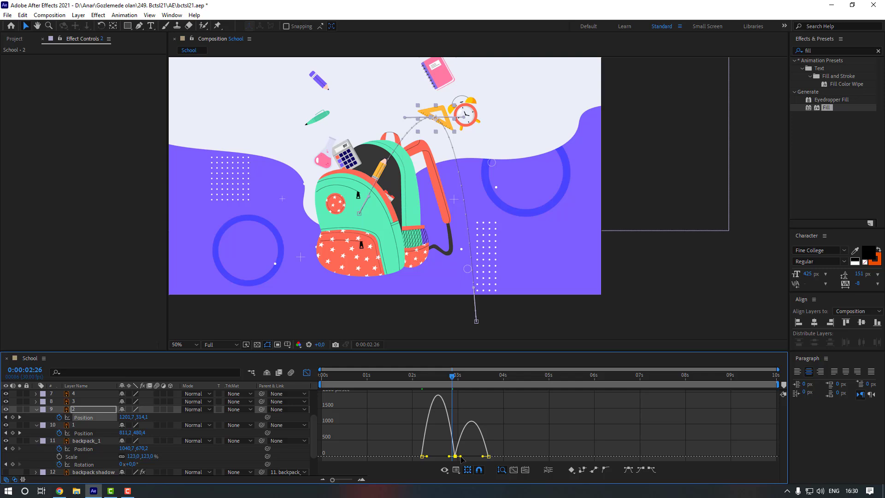
pyautogui.moveTo(461, 458); pyautogui.dragTo(454, 458)
pyautogui.click(306, 373)
# Play back the calculator and set square animation from 0:00:02:03 to check their motion
pyautogui.click(418, 384)
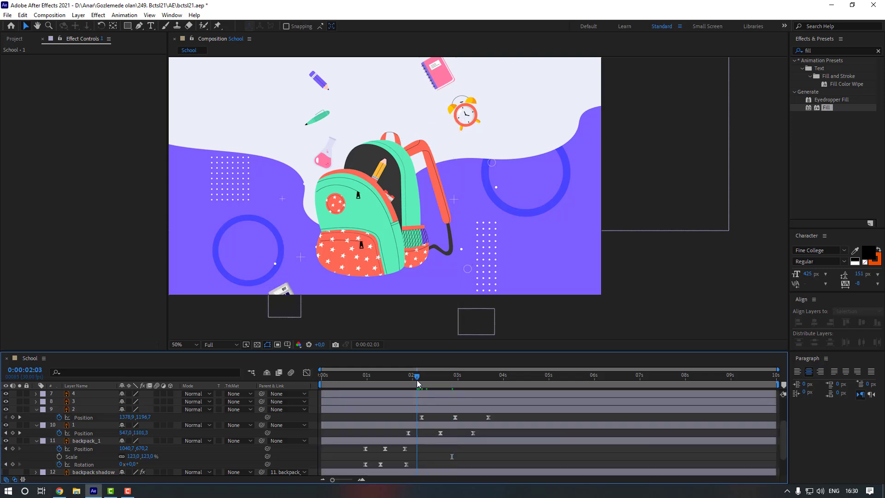
pyautogui.press('space')
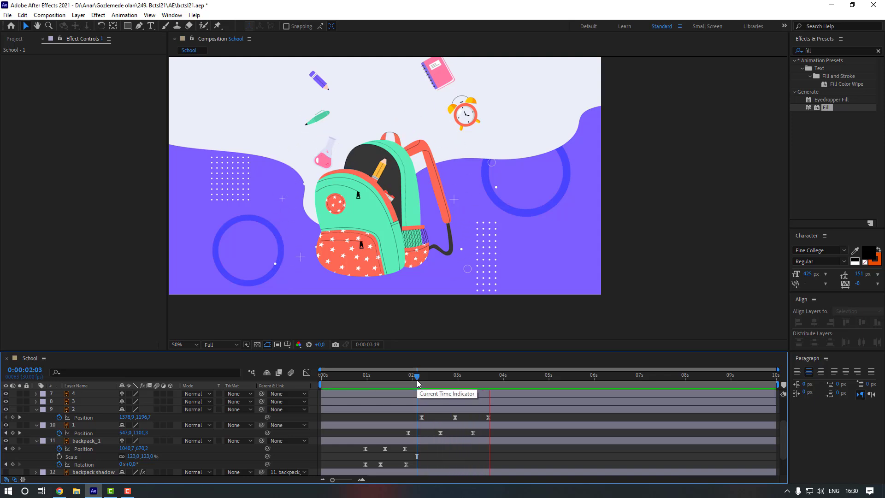
pyautogui.press('space')
# From 0:00:02:14, keyframe layer 3's Position so the notebook starts below the frame, rises above the backpack and ends inside it at 862,5, 763,0
pyautogui.moveTo(399, 265); pyautogui.dragTo(429, 290)
pyautogui.click(435, 402)
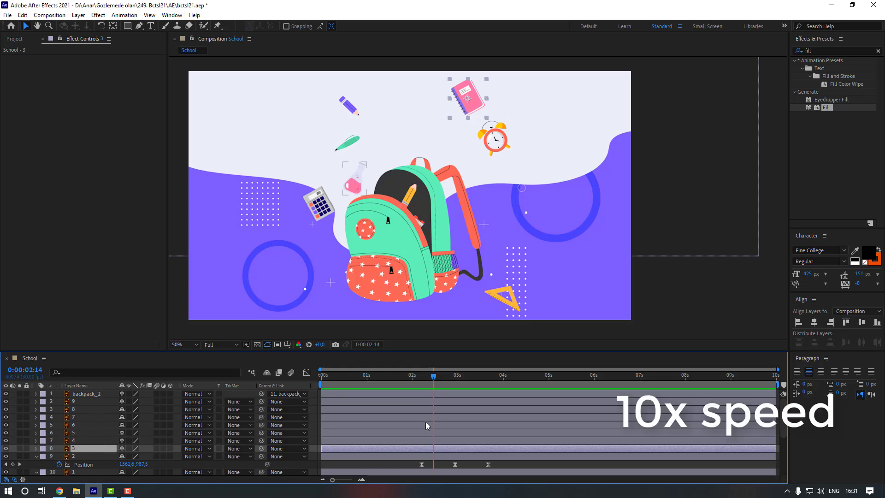
pyautogui.press('p')
pyautogui.scroll(-2, 427, 425)
pyautogui.click(59, 410)
pyautogui.moveTo(474, 106); pyautogui.dragTo(511, 294)
pyautogui.moveTo(511, 293)
pyautogui.mouseDown()
pyautogui.moveTo(509, 232)
pyautogui.moveTo(521, 291)
pyautogui.mouseUp()
pyautogui.hotkey('shift', 'pagedown')
pyautogui.hotkey('shift', 'pagedown')
pyautogui.moveTo(522, 291); pyautogui.dragTo(392, 194)
# Apply Easy Ease to layer 3's Position keyframes, stretch them so the last falls just past 4 seconds, and adjust their speed graph
pyautogui.moveTo(427, 406); pyautogui.dragTo(506, 410)
pyautogui.press('F9')
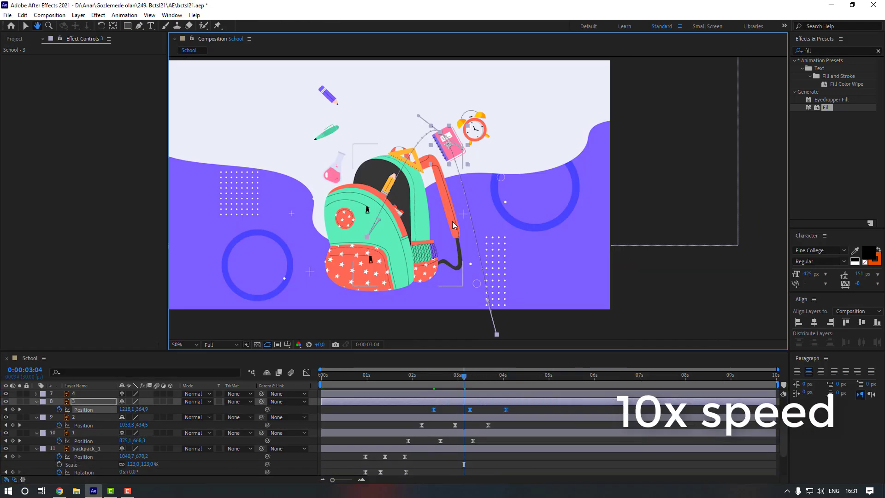
pyautogui.click(307, 373)
pyautogui.click(307, 372)
# Keyframe layer 4's Position so the yellow pencil rises from below the frame and ends inside the backpack at 943,3, 725,6 at 0:00:03:14
pyautogui.click(92, 441)
pyautogui.press('p')
pyautogui.click(59, 449)
pyautogui.moveTo(390, 185)
pyautogui.mouseDown()
pyautogui.moveTo(328, 306)
pyautogui.moveTo(362, 126)
pyautogui.moveTo(426, 217)
pyautogui.mouseUp()
pyautogui.hotkey('shift', 'pagedown')
pyautogui.hotkey('shift', 'pagedown')
# Ease layer 4's Position keyframes, stretch them to about 4.4 seconds, and smooth the pencil's arc with Continuous Bezier interpolation and the speed graph
pyautogui.moveTo(442, 445); pyautogui.dragTo(486, 452)
pyautogui.press('F9')
pyautogui.moveTo(479, 449); pyautogui.dragTo(523, 449)
pyautogui.rightClick(486, 448)
pyautogui.click(523, 411)
pyautogui.click(447, 291)
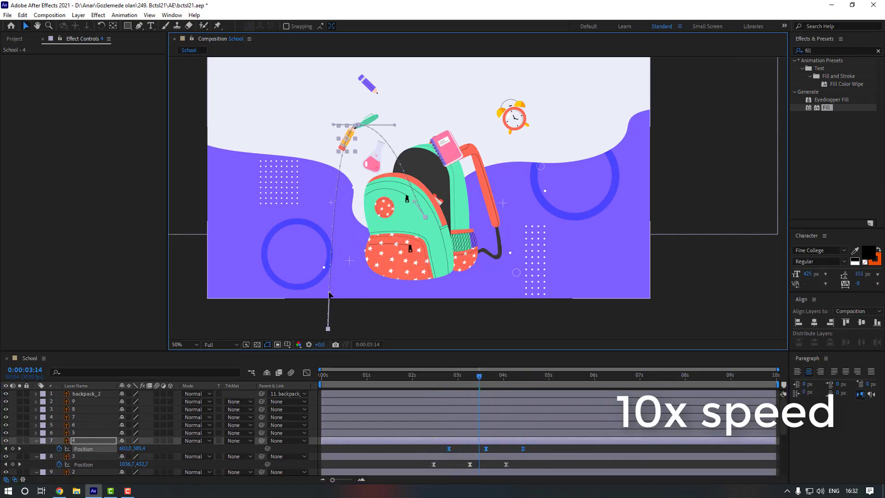
pyautogui.click(307, 373)
pyautogui.click(306, 372)
# Keyframe layer 5's Position so the purple pencil arcs from below the frame over the backpack and into it at 0:00:03:26
pyautogui.click(92, 433)
pyautogui.press('p')
pyautogui.moveTo(367, 84)
pyautogui.mouseDown()
pyautogui.moveTo(530, 324)
pyautogui.moveTo(463, 124)
pyautogui.mouseUp()
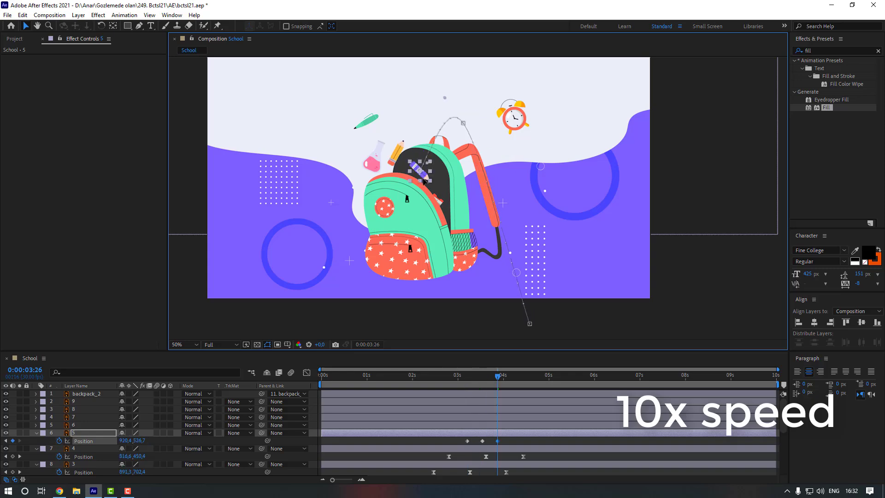
# Ease layer 5's Position keyframes, stretch them to about 4.8 seconds, and smooth the purple pencil's arc through its spatial interpolation and speed graph
pyautogui.rightClick(497, 441)
pyautogui.click(628, 375)
pyautogui.moveTo(497, 441); pyautogui.dragTo(540, 442)
pyautogui.rightClick(504, 441)
pyautogui.click(540, 403)
pyautogui.click(452, 290)
pyautogui.click(307, 373)
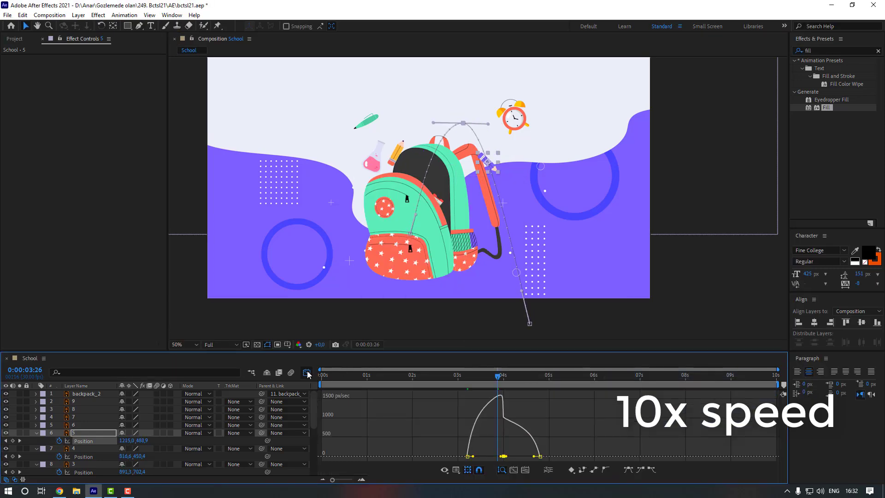
pyautogui.click(307, 373)
# Keyframe layer 6's Position so the flask rises from below the frame at 540,7, 1167,9 and ends inside the backpack at 934,1, 828,2 at 0:00:04:08
pyautogui.click(92, 425)
pyautogui.moveTo(379, 162); pyautogui.dragTo(368, 140)
pyautogui.hotkey('shift', 'pagedown')
pyautogui.hotkey('shift', 'pagedown')
pyautogui.moveTo(368, 141); pyautogui.dragTo(429, 244)
# Ease layer 6's Position keyframes, stretch them to about 5.2 seconds, and smooth the flask's arc through its spatial interpolation and speed graph
pyautogui.rightClick(516, 434)
pyautogui.click(646, 366)
pyautogui.moveTo(516, 433); pyautogui.dragTo(557, 433)
pyautogui.click(451, 291)
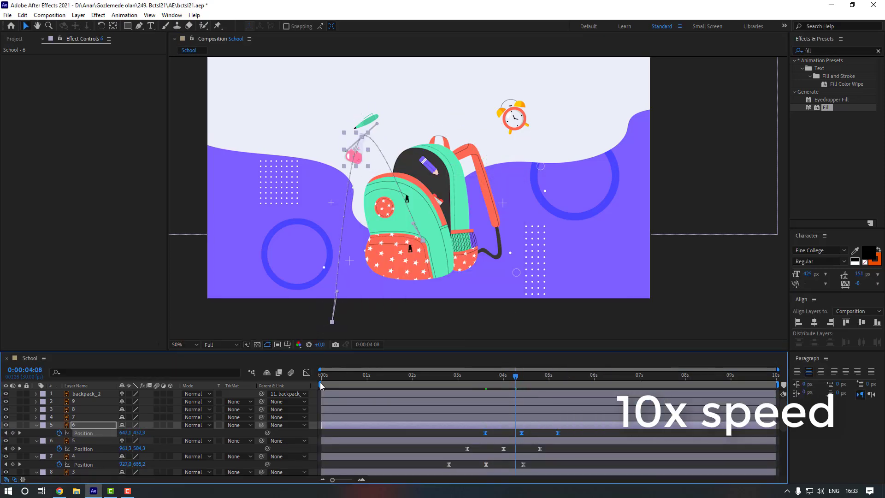
pyautogui.click(306, 372)
pyautogui.click(307, 373)
# Keyframe layer 7's Position so the green pen rises from 505,0, 1173,1 below the frame and ends in the backpack at 919,0, 765,1 at 0:00:04:20
pyautogui.click(92, 417)
pyautogui.press('p')
pyautogui.moveTo(367, 120)
pyautogui.mouseDown()
pyautogui.moveTo(325, 319)
pyautogui.moveTo(356, 133)
pyautogui.mouseUp()
pyautogui.hotkey('shift', 'pagedown')
pyautogui.moveTo(356, 134); pyautogui.dragTo(420, 226)
# Ease layer 7's Position keyframes, stretch them to about 5.6 seconds, and smooth the green pen's arc through its spatial interpolation and speed graph
pyautogui.rightClick(533, 426)
pyautogui.click(664, 358)
pyautogui.moveTo(533, 425); pyautogui.dragTo(576, 426)
pyautogui.click(452, 291)
pyautogui.click(306, 373)
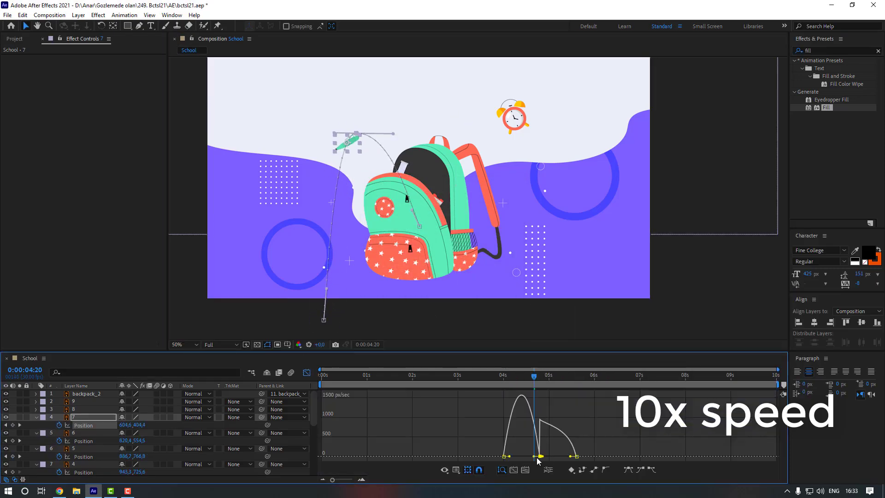
pyautogui.click(307, 372)
# Keyframe layer 8's Position so the alarm clock flies from 1415,9, 1170,6 below the frame into the backpack at 859,9, 742,6 at 0:00:05:01
pyautogui.click(90, 410)
pyautogui.press('p')
pyautogui.click(59, 417)
pyautogui.moveTo(512, 116); pyautogui.dragTo(534, 319)
pyautogui.hotkey('shift', 'pagedown')
pyautogui.moveTo(534, 319); pyautogui.dragTo(406, 220)
pyautogui.hotkey('shift', 'pagedown')
# Stretch layer 8's eased Position keyframes to about 6 seconds and smooth the alarm clock's arc through its spatial interpolation and speed graph
pyautogui.moveTo(551, 418); pyautogui.dragTo(593, 418)
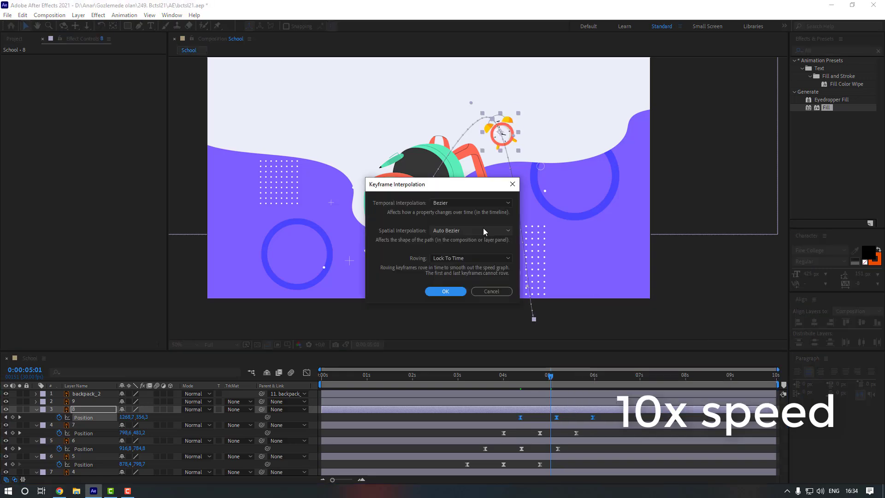
pyautogui.click(446, 291)
pyautogui.click(307, 372)
pyautogui.click(307, 373)
# From 0:00:04:21, keyframe layer 9's Position so the sharpener flies from 463,0, 1166,6 below the frame into the backpack at 929,0, 762,6 at 0:00:05:11
pyautogui.click(90, 402)
pyautogui.press('p')
pyautogui.moveTo(551, 377); pyautogui.dragTo(535, 377)
pyautogui.click(59, 409)
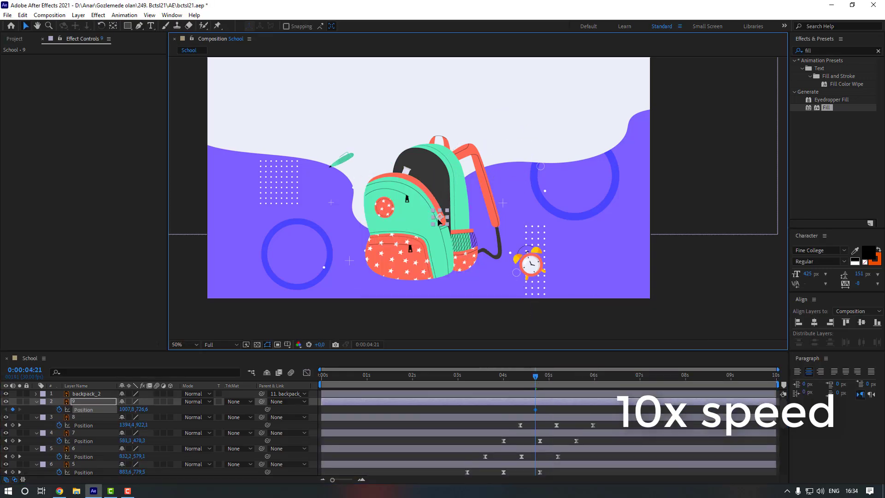
pyautogui.hotkey('shift', 'pagedown')
pyautogui.moveTo(359, 143); pyautogui.dragTo(432, 236)
# Ease layer 9's Position keyframes, stretch them to about 6.3 seconds, and smooth the sharpener's arc through its spatial interpolation and speed graph
pyautogui.press('F9')
pyautogui.moveTo(524, 406); pyautogui.dragTo(607, 410)
pyautogui.rightClick(606, 410)
pyautogui.click(645, 371)
pyautogui.click(446, 291)
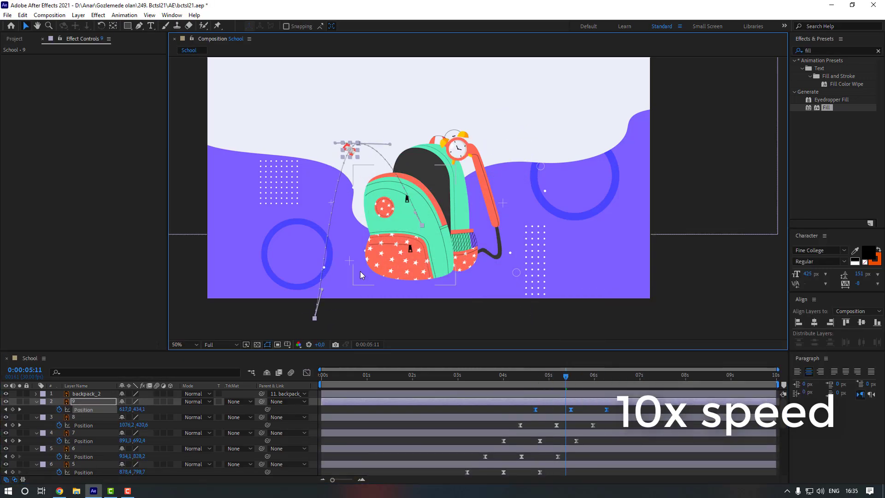
pyautogui.click(307, 373)
pyautogui.moveTo(566, 457); pyautogui.dragTo(571, 457)
pyautogui.click(307, 372)
# Play back the animation to check how all the school items fly into the backpack
pyautogui.click(577, 410)
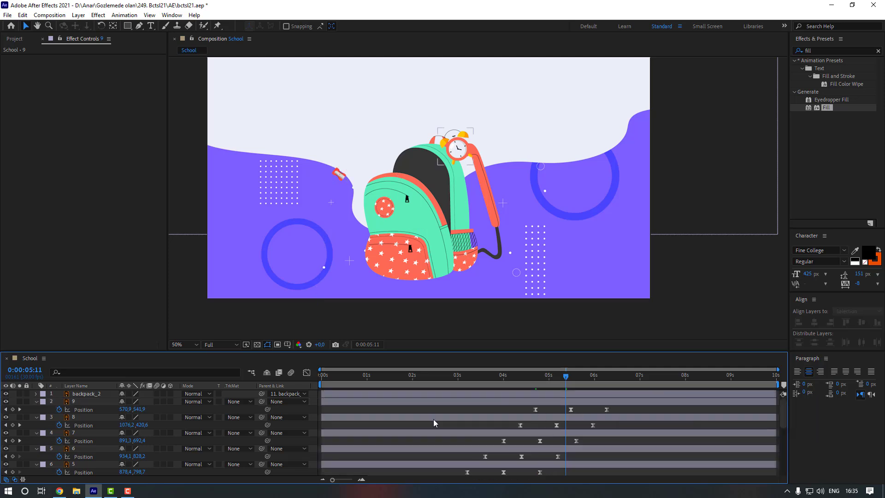
pyautogui.press('space')
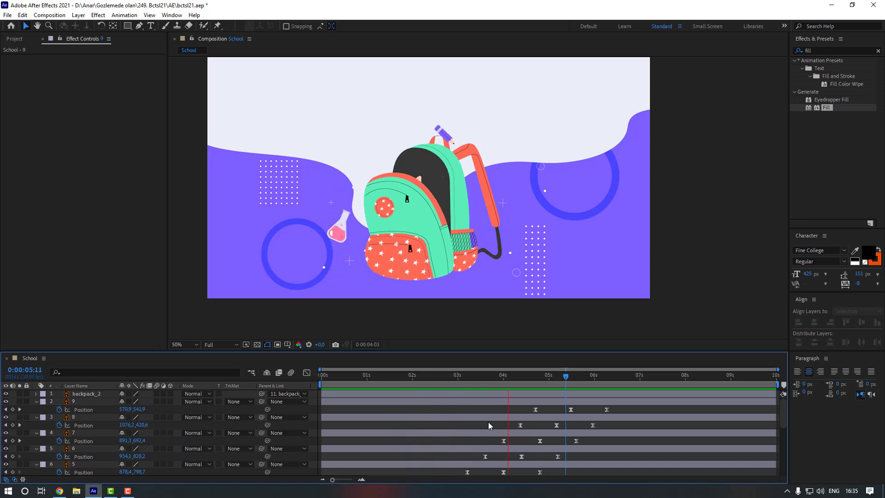
# Move the Position keyframes of layers 2, 3 and 4 earlier so they end at about 3.6, 3.8 and 4.1 seconds
pyautogui.scroll(-6, 488, 422)
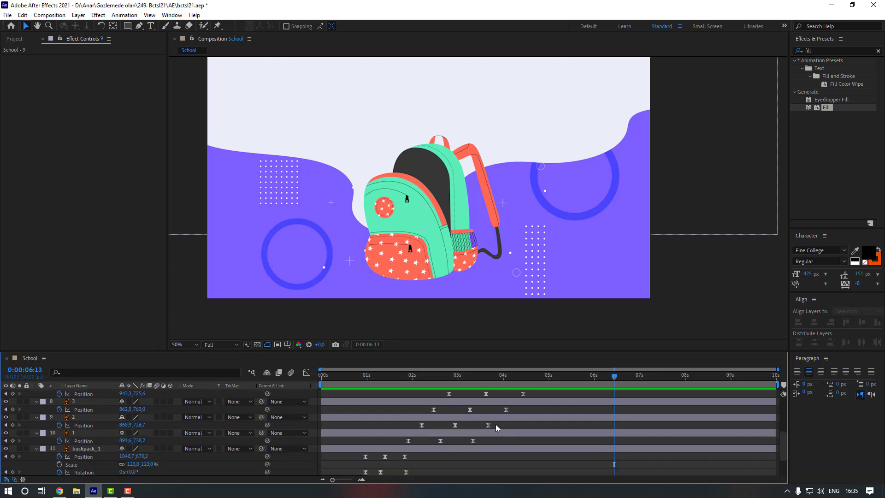
pyautogui.moveTo(496, 424); pyautogui.dragTo(414, 438)
pyautogui.scroll(1, 468, 440)
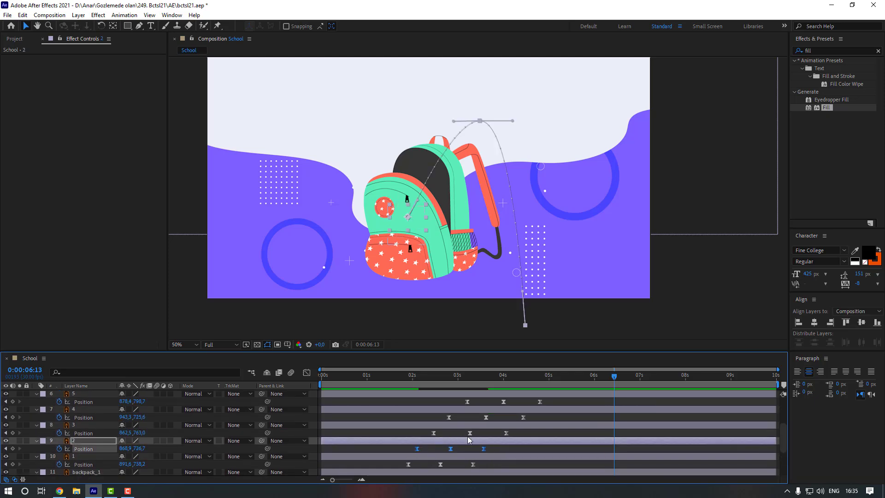
pyautogui.moveTo(518, 431); pyautogui.dragTo(429, 437)
pyautogui.moveTo(433, 433); pyautogui.dragTo(529, 444)
pyautogui.scroll(1, 423, 436)
pyautogui.moveTo(523, 441); pyautogui.dragTo(509, 442)
# Move the Position keyframes of layers 5 and 6 earlier so they end at about 4.2 and 4.5 seconds
pyautogui.moveTo(458, 429); pyautogui.dragTo(616, 391)
pyautogui.moveTo(467, 449); pyautogui.dragTo(442, 450)
pyautogui.click(455, 449)
pyautogui.scroll(-1, 454, 410)
pyautogui.moveTo(454, 407); pyautogui.dragTo(538, 413)
pyautogui.moveTo(533, 409); pyautogui.dragTo(525, 409)
# Move the Position keyframes of layers 7, 8 and 9 earlier so they end at about 4.7, 4.9 and 5 seconds
pyautogui.scroll(2, 524, 411)
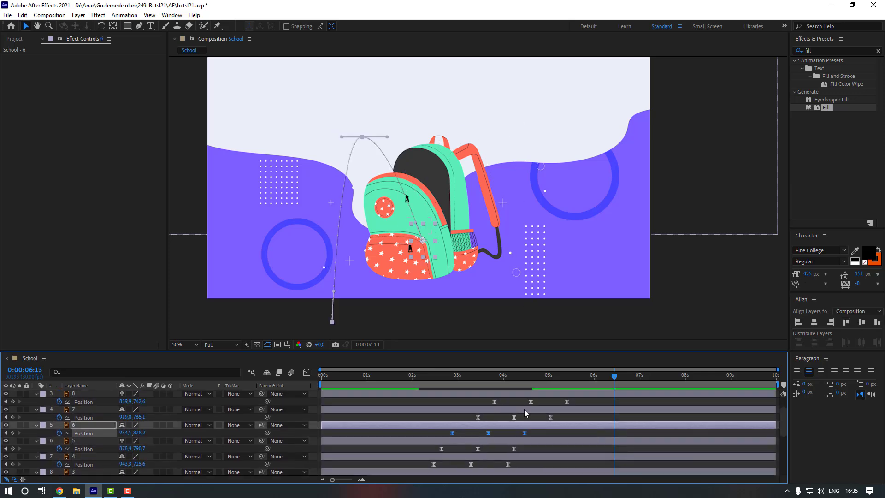
pyautogui.moveTo(472, 438); pyautogui.dragTo(557, 444)
pyautogui.moveTo(551, 442); pyautogui.dragTo(536, 442)
pyautogui.moveTo(487, 422); pyautogui.dragTo(573, 429)
pyautogui.moveTo(568, 425); pyautogui.dragTo(543, 426)
pyautogui.moveTo(503, 406); pyautogui.dragTo(587, 413)
pyautogui.moveTo(581, 410); pyautogui.dragTo(550, 410)
pyautogui.click(458, 411)
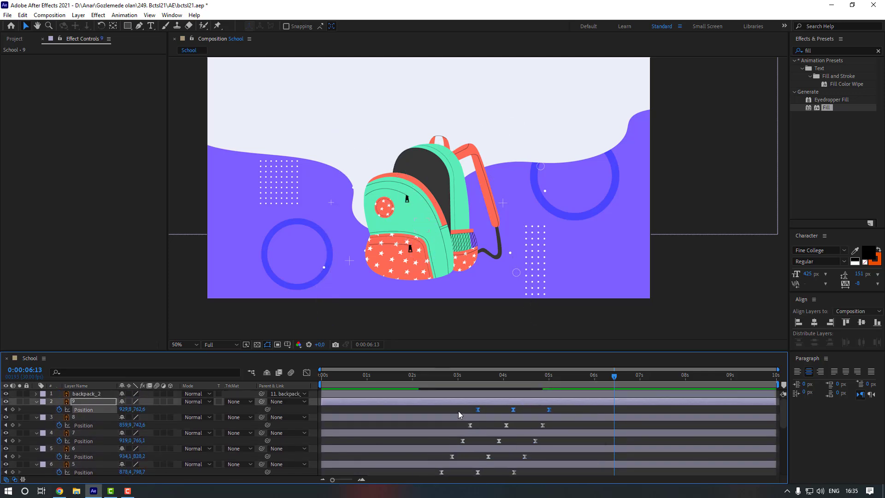
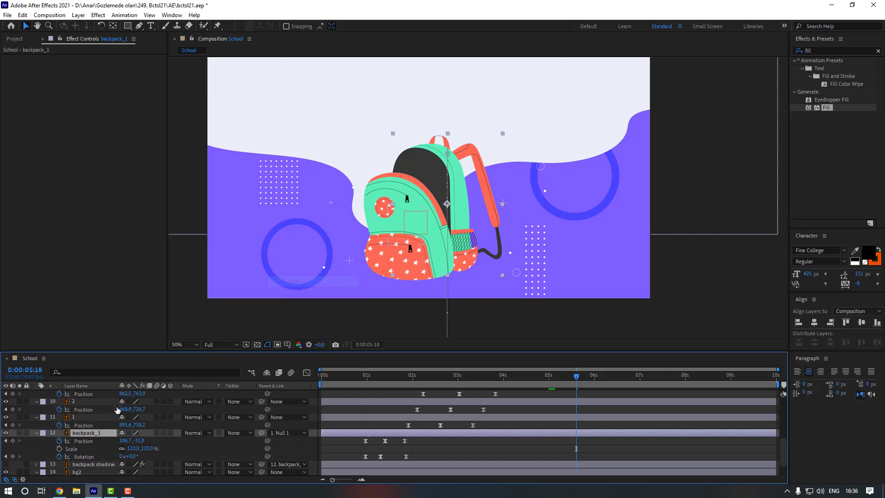
# Start Scale keyframes on the Null 1 layer at 0:00:02:28 with a value of 100%
pyautogui.scroll(5, 97, 418)
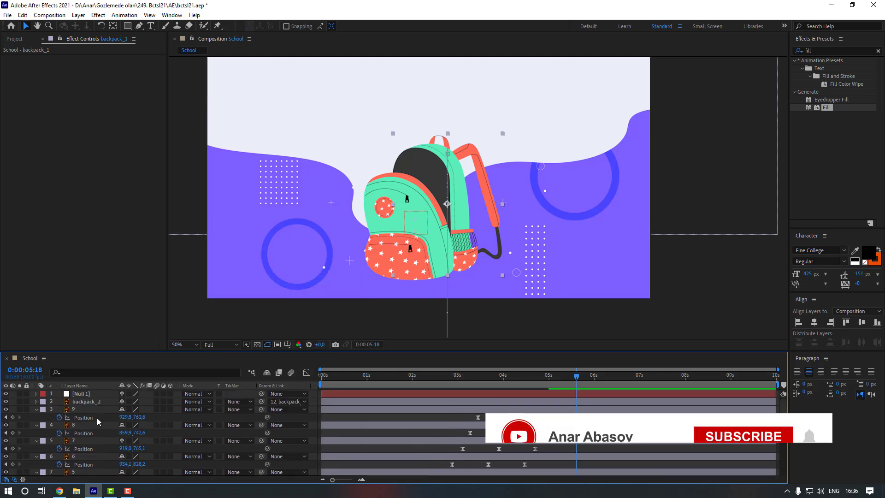
pyautogui.click(95, 392)
pyautogui.scroll(-5, 436, 436)
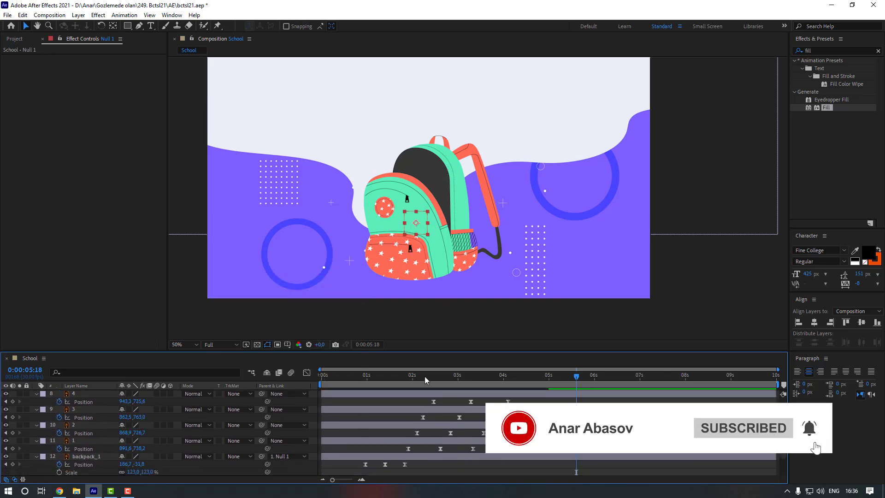
pyautogui.moveTo(425, 377); pyautogui.dragTo(455, 379)
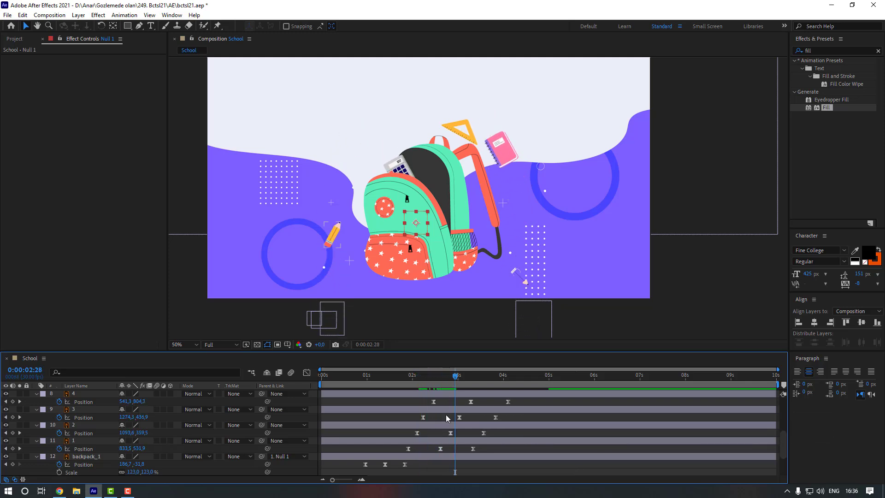
pyautogui.scroll(5, 446, 414)
pyautogui.press('s')
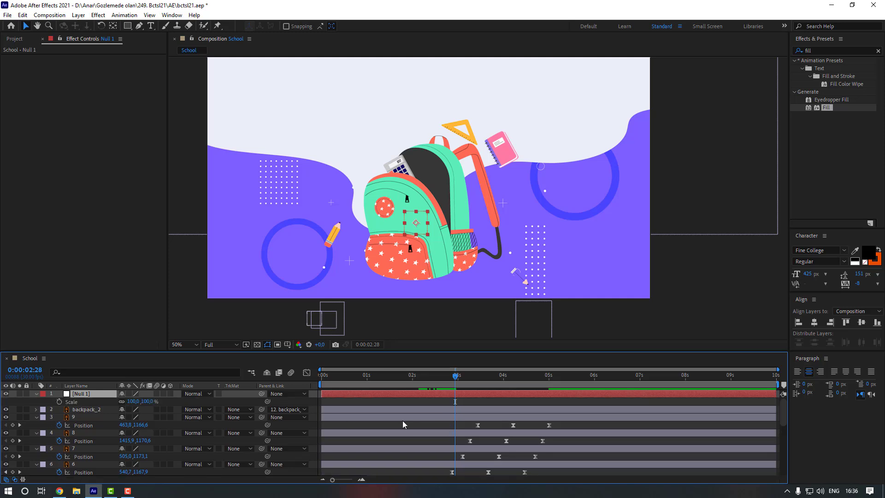
pyautogui.click(60, 402)
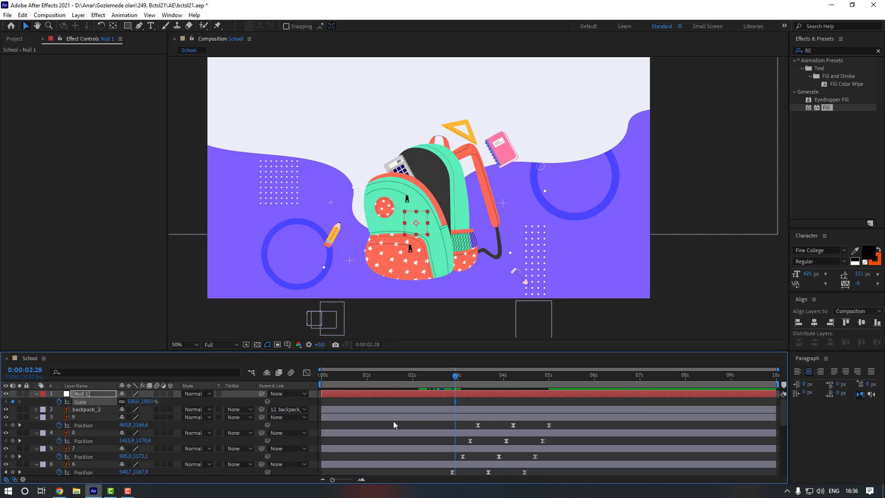
# Keyframe the null's Scale at 110% at 0:00:03:03 and at 100% at 0:00:03:07 to make the backpack pulse
pyautogui.press('pagedown')
pyautogui.press('pagedown')
pyautogui.press('pagedown')
pyautogui.press('pagedown')
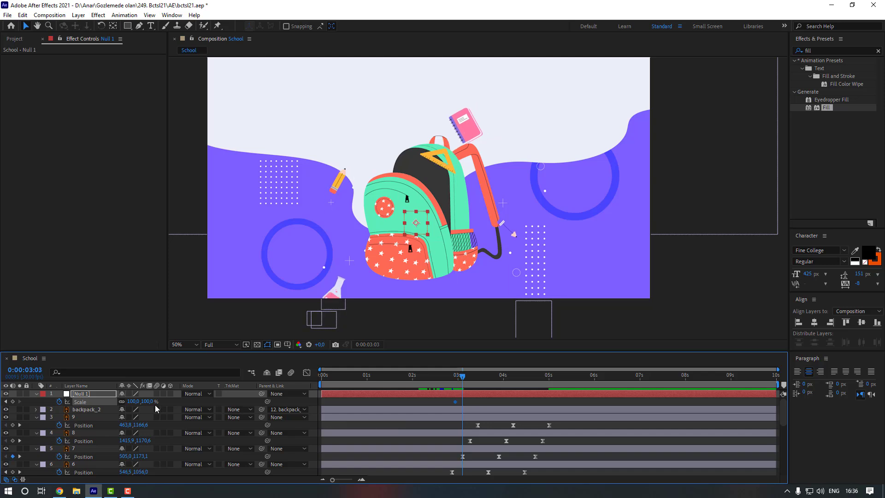
pyautogui.click(132, 402)
pyautogui.write('110')
pyautogui.press('Return')
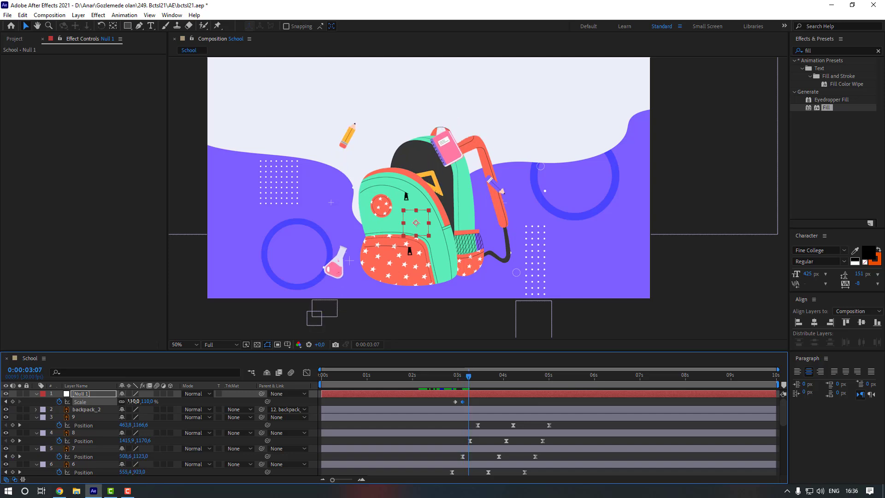
pyautogui.click(131, 401)
pyautogui.write('100')
pyautogui.press('Return')
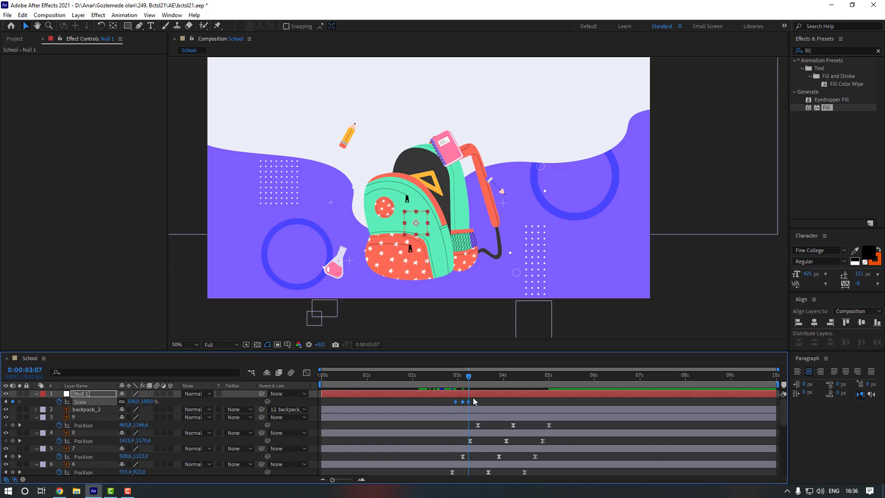
# Repeat the null's three-keyframe scale pulse with copies starting at 0:00:03:07, 0:00:03:16 and 0:00:03:25
pyautogui.click(484, 377)
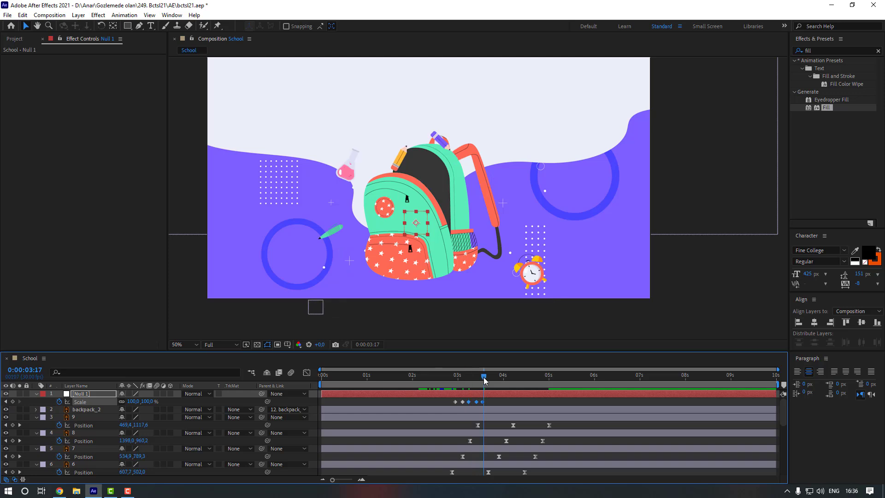
pyautogui.moveTo(485, 378); pyautogui.dragTo(483, 378)
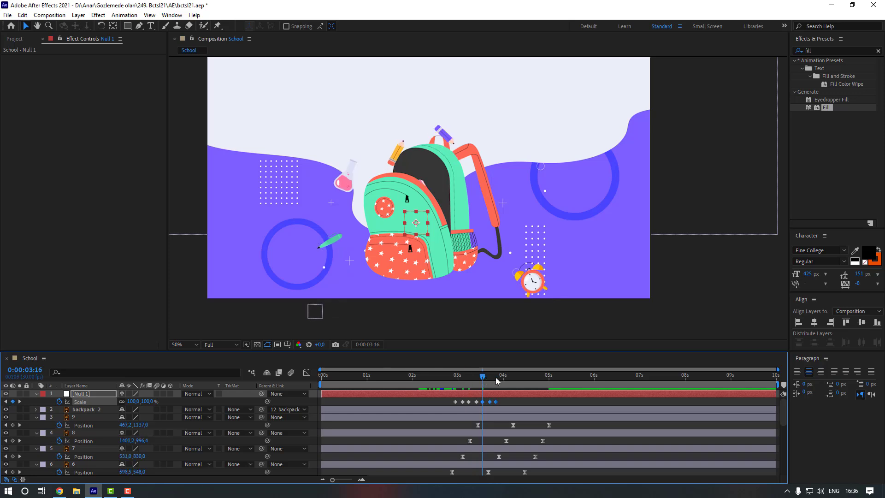
pyautogui.click(496, 377)
# Apply Easy Ease to all of the null's Scale keyframes
pyautogui.moveTo(521, 399); pyautogui.dragTo(453, 403)
pyautogui.rightClick(508, 403)
pyautogui.moveTo(563, 395)
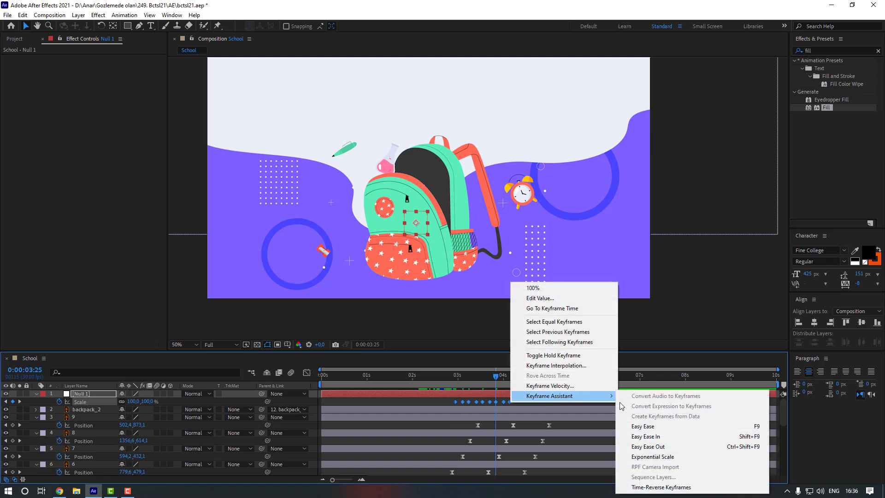
pyautogui.click(645, 422)
# Play back the pulsing backpack from 0:00:02:21 to check the scale animation
pyautogui.moveTo(462, 380); pyautogui.dragTo(444, 385)
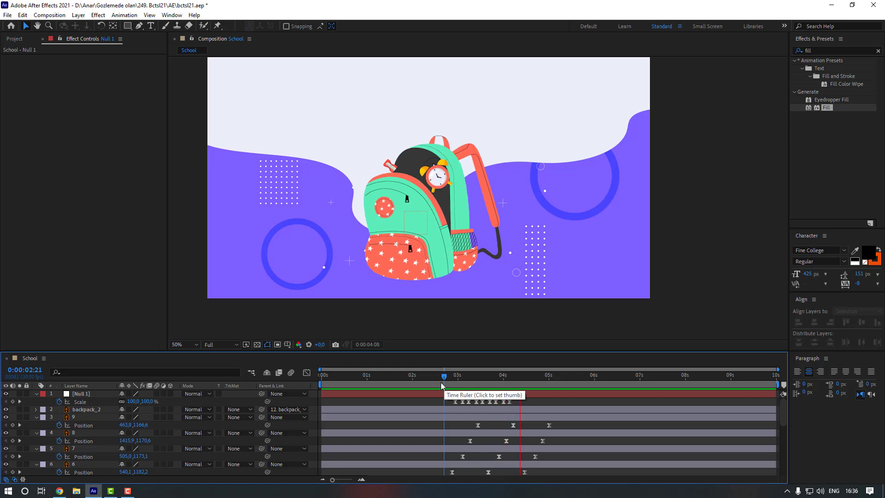
pyautogui.press('space')
# Copy the null's three-keyframe scale pulse to 0:00:04:04 and 0:00:04:13, and play it back from 0:00:02:27
pyautogui.click(510, 380)
pyautogui.moveTo(515, 403); pyautogui.dragTo(493, 402)
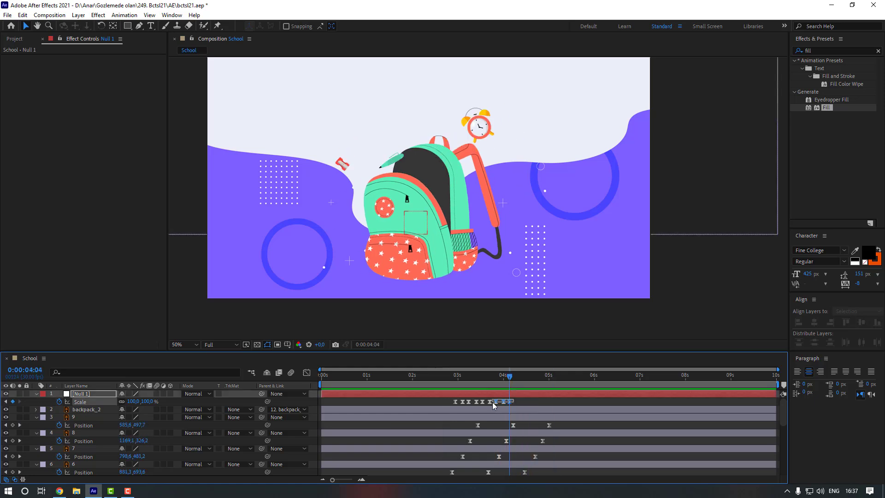
pyautogui.click(522, 378)
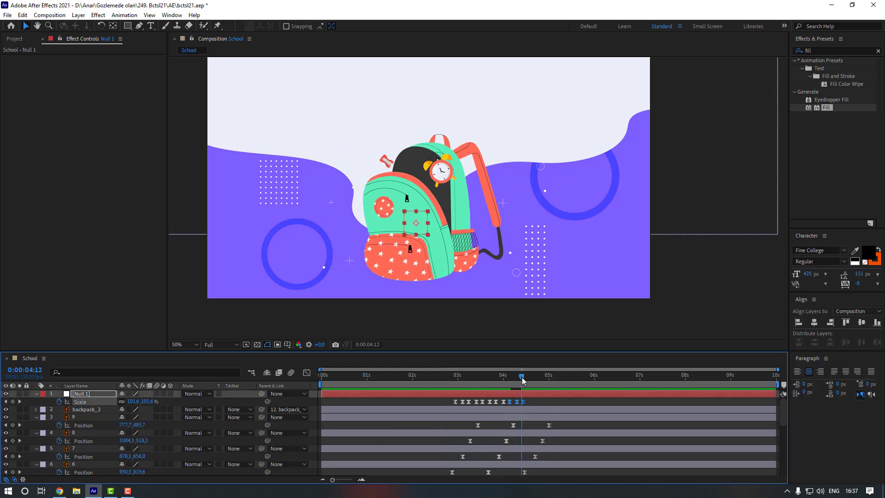
pyautogui.hotkey('ctrl', 'v')
pyautogui.click(544, 403)
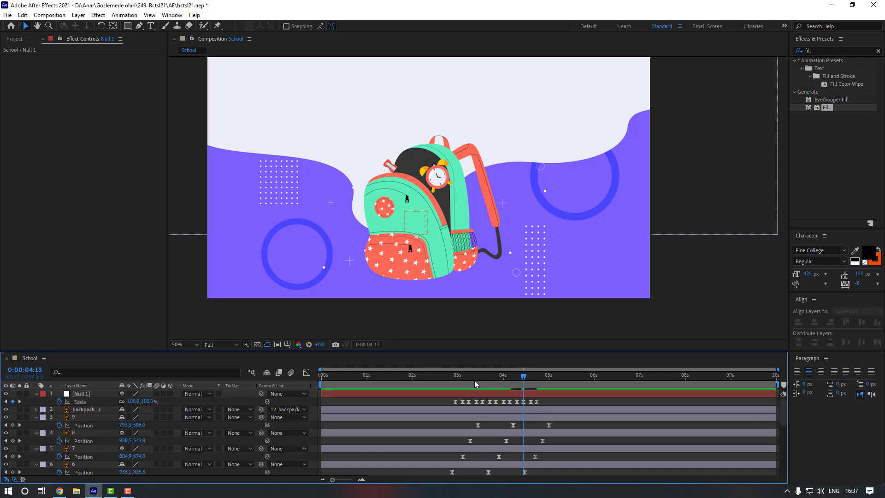
pyautogui.click(454, 379)
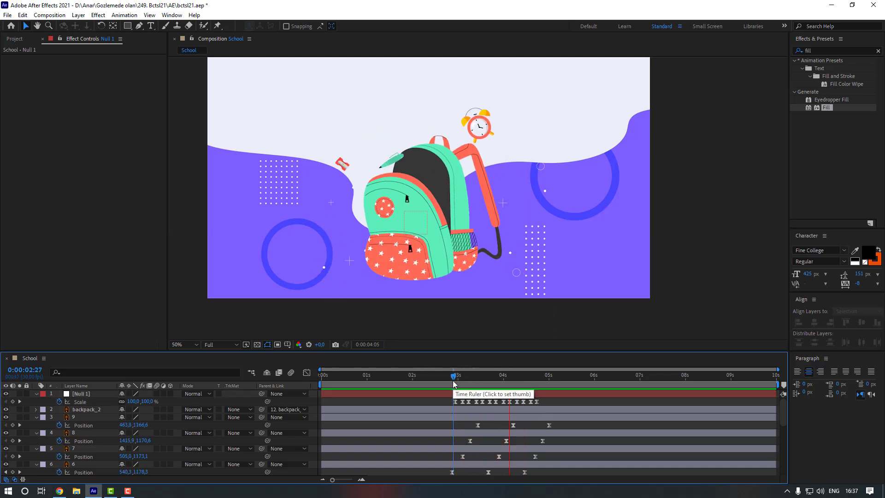
pyautogui.press('space')
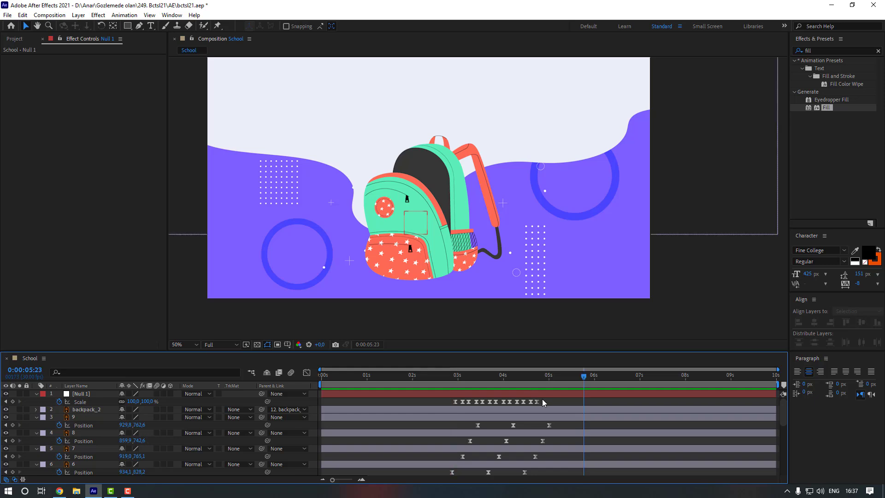
# Delete the null's Scale keyframes after 0:00:04:13 and play back the remaining pulses from 0:00:03:21
pyautogui.moveTo(546, 401); pyautogui.dragTo(527, 403)
pyautogui.press('Delete')
pyautogui.click(535, 403)
pyautogui.click(490, 383)
pyautogui.press('space')
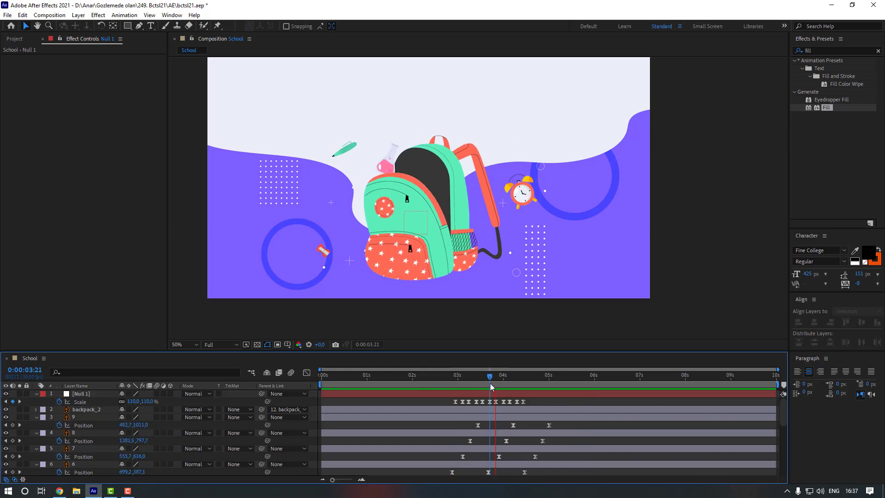
pyautogui.press('space')
pyautogui.press('space')
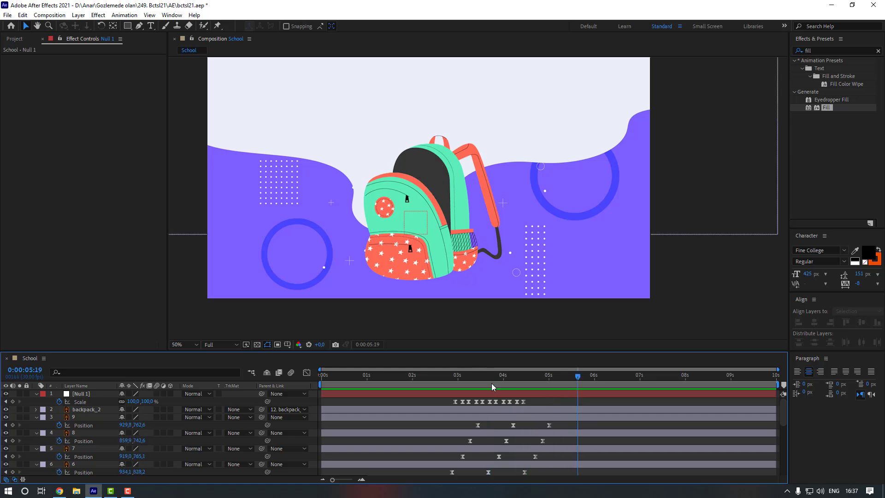
# Save the project and add a first Position keyframe to the null at 0:00:04:13
pyautogui.click(466, 392)
pyautogui.press('j')
pyautogui.hotkey('ctrl', 's')
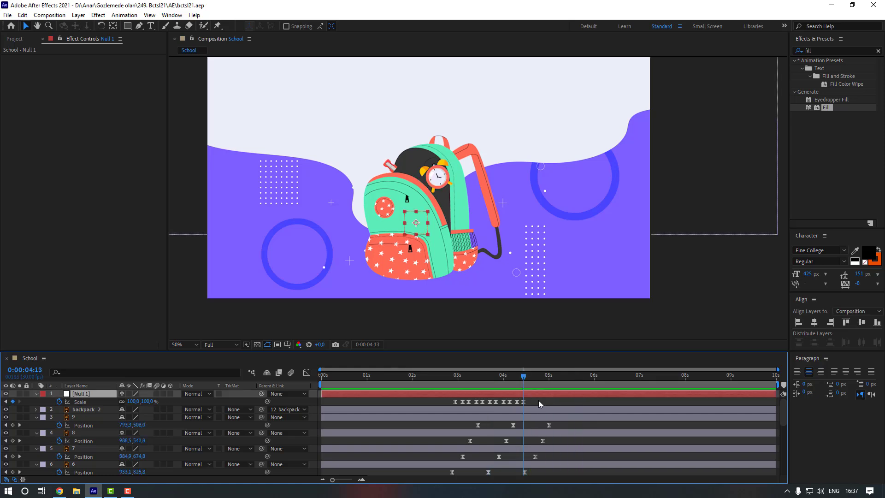
pyautogui.hotkey('shift', 'p')
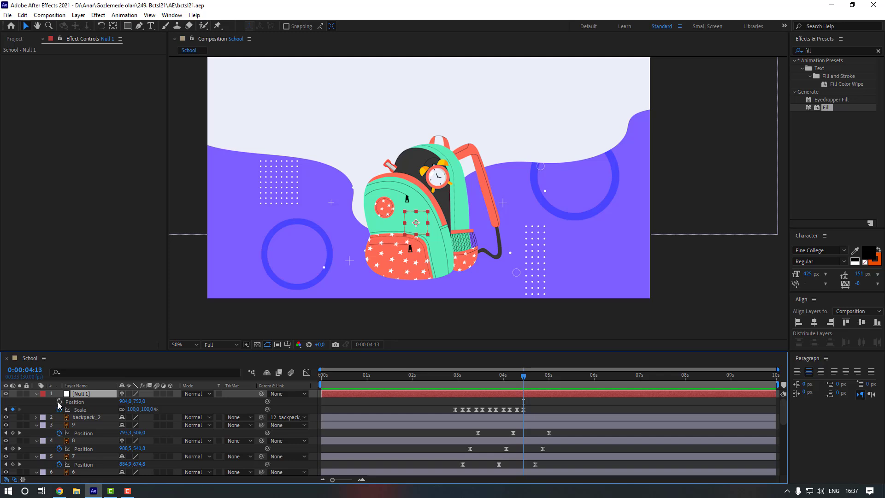
pyautogui.click(59, 401)
# Keyframe the null at 0:00:04:23 with the backpack moved up and left to about 308, 574
pyautogui.hotkey('shift', 'pagedown')
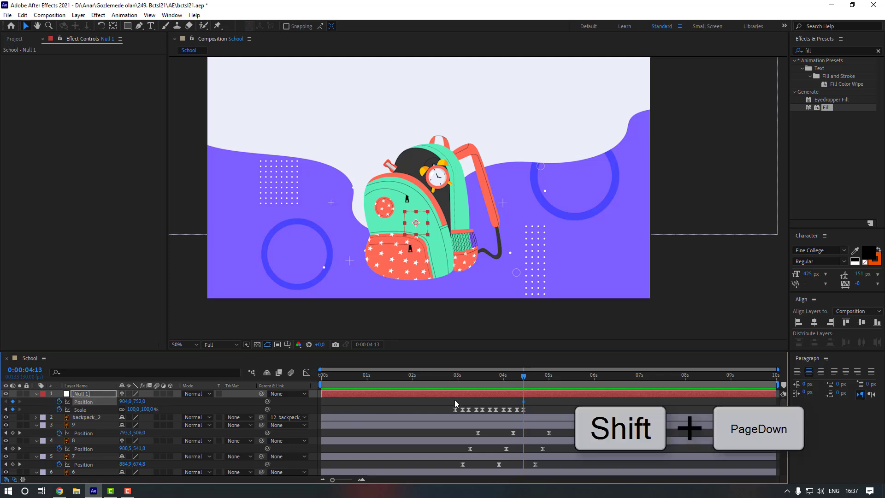
pyautogui.hotkey('shift', 'pagedown')
pyautogui.click(548, 395)
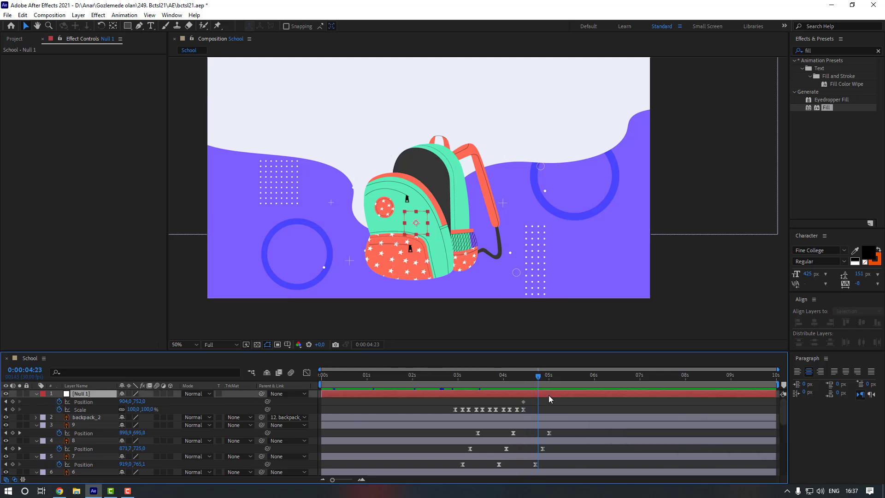
pyautogui.moveTo(418, 223); pyautogui.dragTo(289, 191)
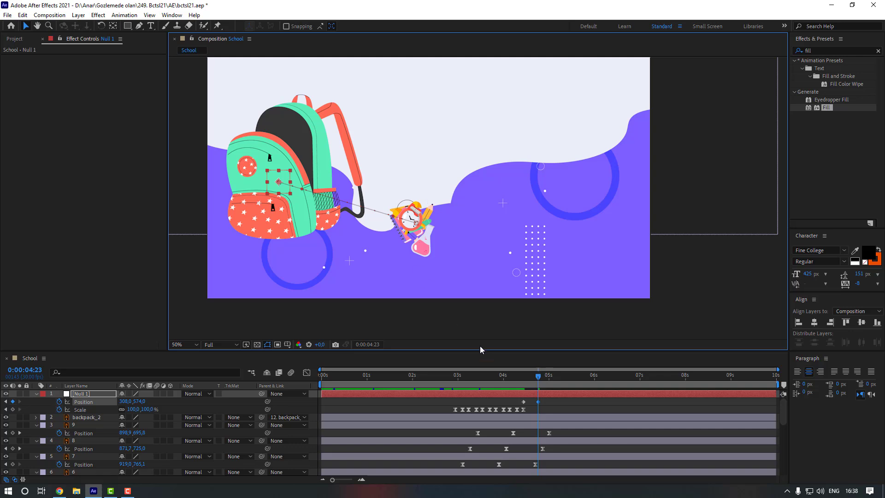
# At 0:00:04:13, parent item layers 9 through 1 to the backpack_1 layer
pyautogui.click(525, 382)
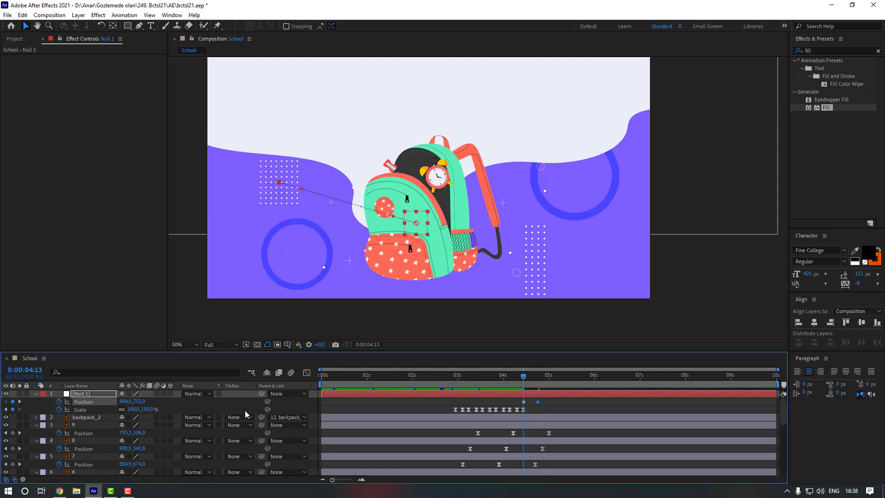
pyautogui.click(88, 422)
pyautogui.scroll(-5, 95, 433)
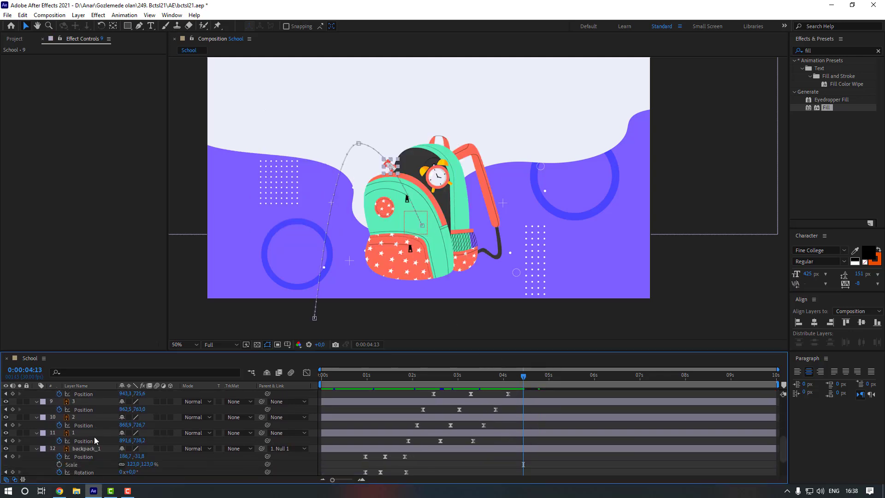
pyautogui.keyDown('shift'); pyautogui.click(91, 434); pyautogui.keyUp('shift')
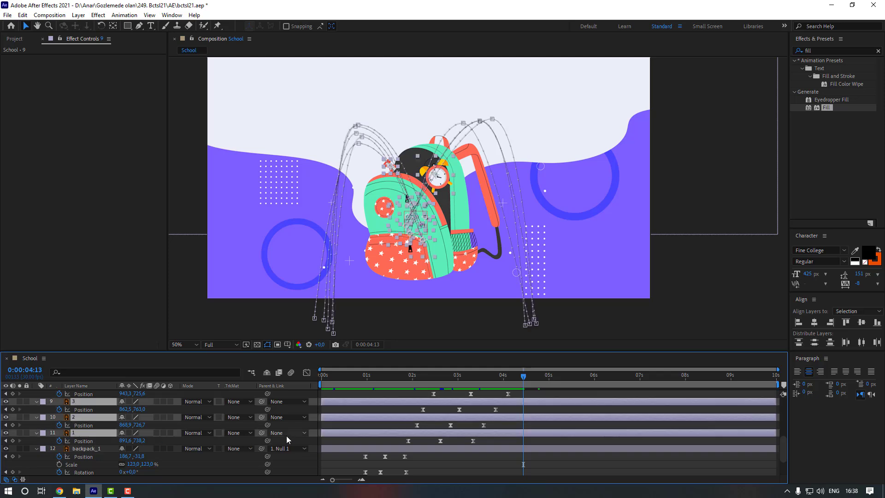
pyautogui.moveTo(261, 433); pyautogui.dragTo(94, 448)
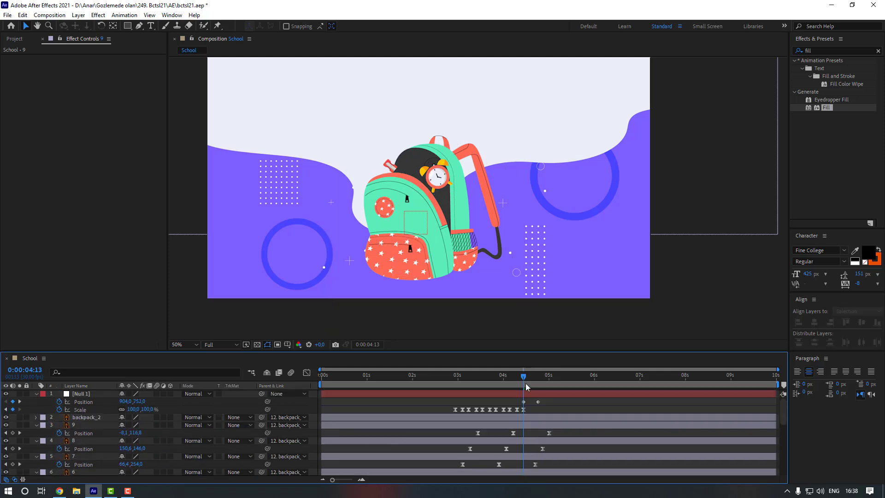
# Keyframe the null's Scale at 77% at 0:00:04:23
pyautogui.moveTo(527, 387); pyautogui.dragTo(538, 385)
pyautogui.click(81, 394)
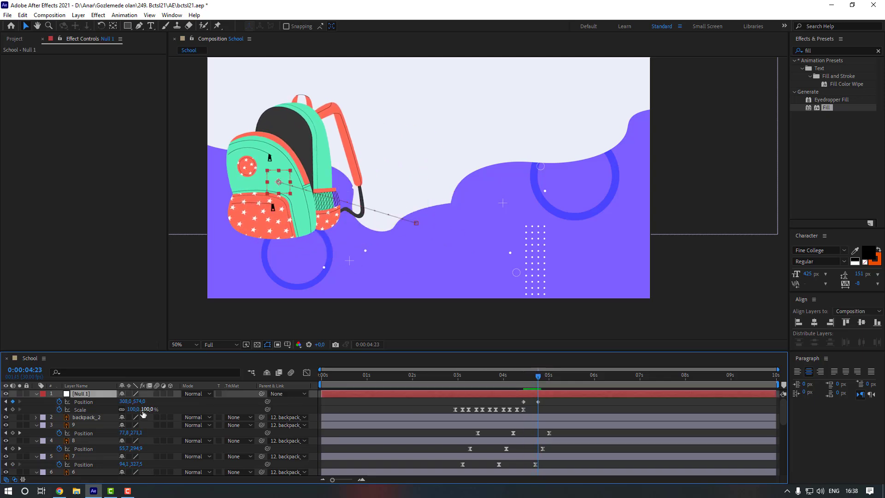
pyautogui.moveTo(143, 414); pyautogui.dragTo(127, 410)
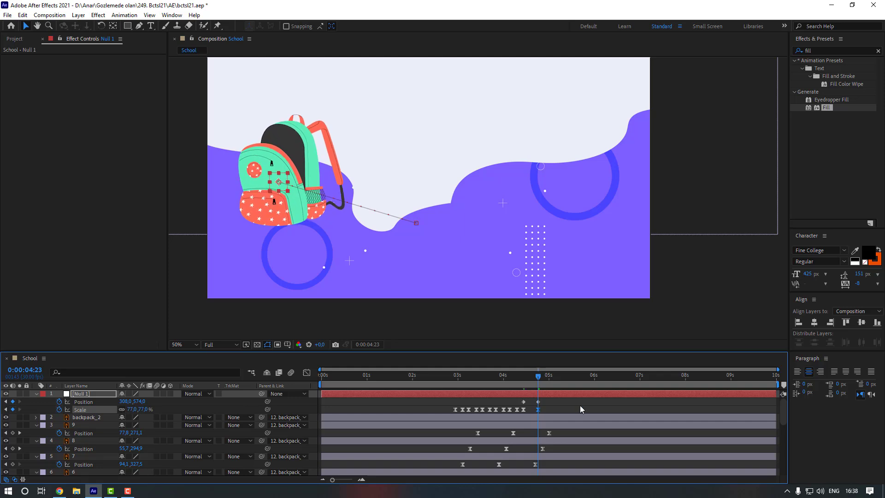
# Apply Easy Ease to the null's two Position keyframes
pyautogui.click(538, 401)
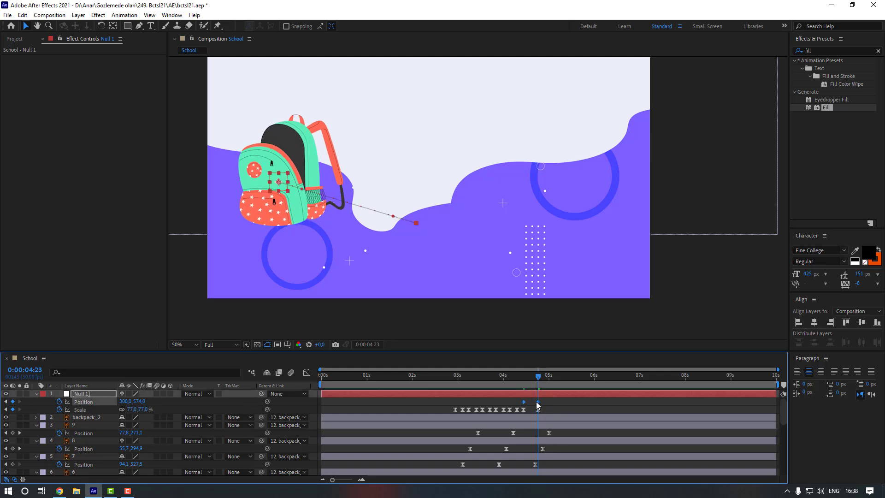
pyautogui.rightClick(538, 401)
pyautogui.moveTo(555, 396)
pyautogui.click(664, 425)
# Delay the null's final Position and Scale keyframes to just past 5 seconds and ease the end of the Position speed curve
pyautogui.click(522, 378)
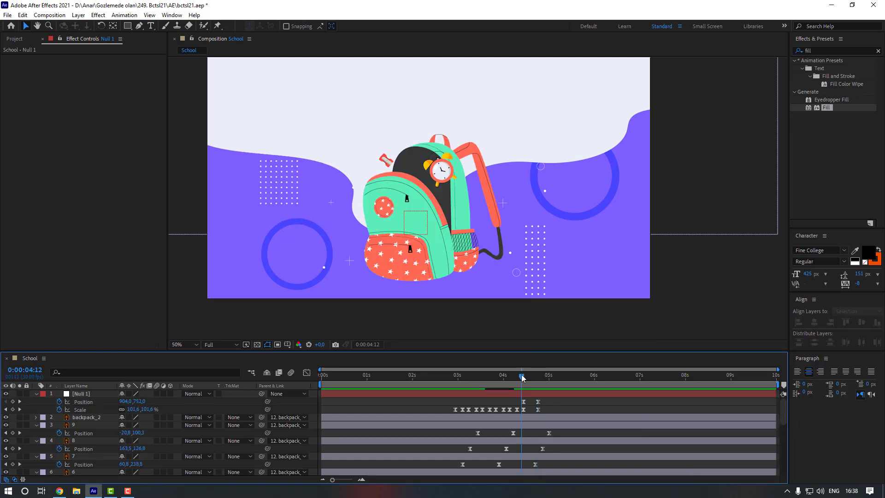
pyautogui.moveTo(546, 402); pyautogui.dragTo(446, 391)
pyautogui.click(567, 405)
pyautogui.click(307, 373)
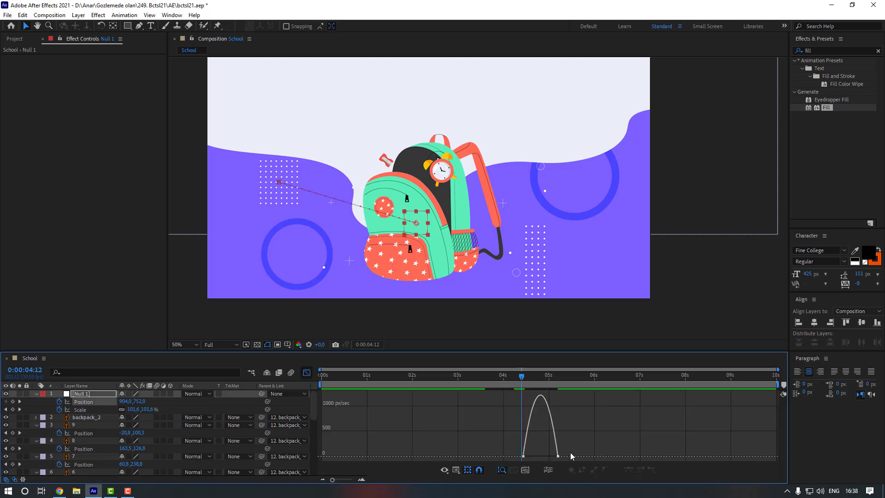
pyautogui.moveTo(571, 454); pyautogui.dragTo(546, 456)
pyautogui.click(306, 373)
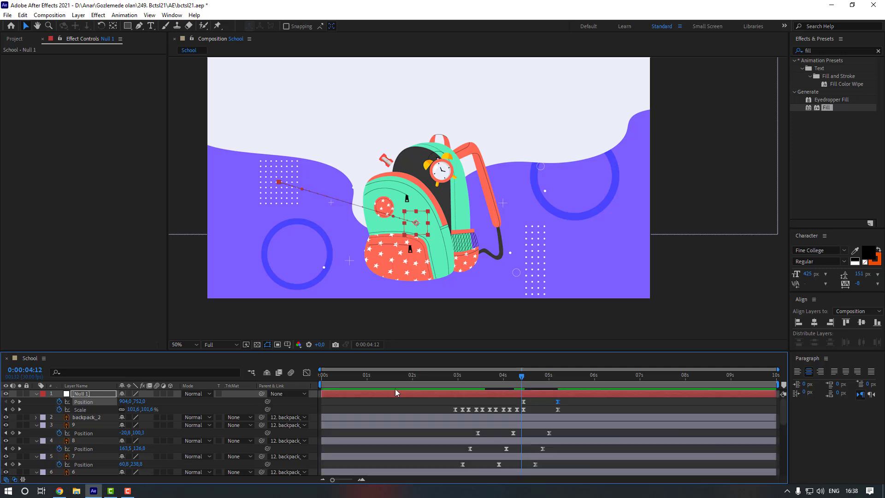
# Shift the null's move-and-shrink keyframes slightly later as a group and play back the result from 0:00:04:01
pyautogui.click(506, 384)
pyautogui.press('space')
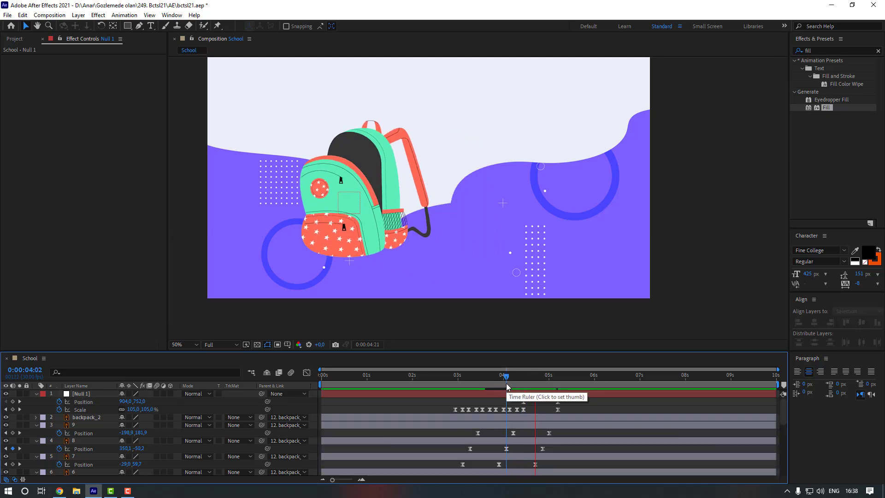
pyautogui.moveTo(567, 399); pyautogui.dragTo(536, 406)
pyautogui.click(504, 385)
pyautogui.press('space')
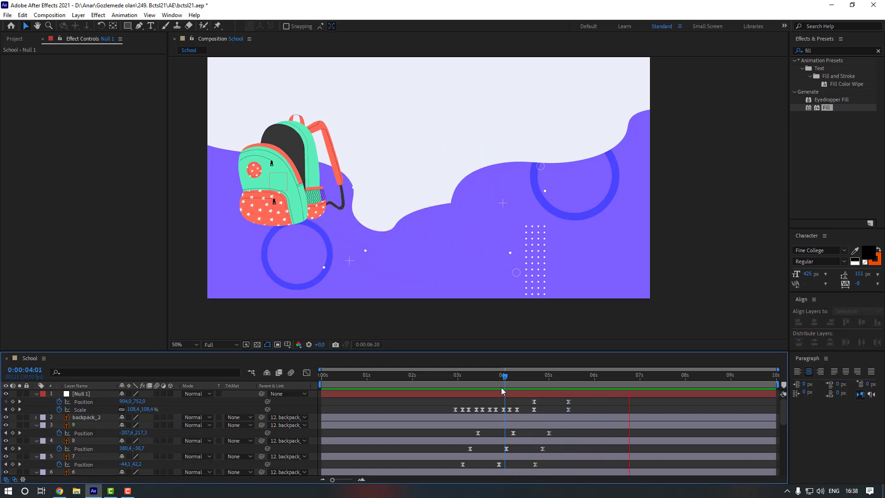
pyautogui.press('space')
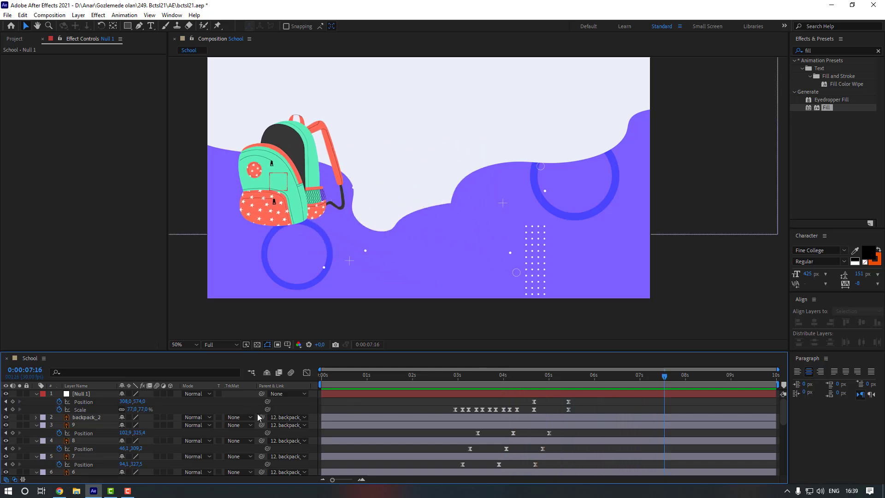
# Draw a paragraph text box beside the backpack and enter the title BACK TO SCHOOL
pyautogui.moveTo(425, 303); pyautogui.dragTo(423, 306)
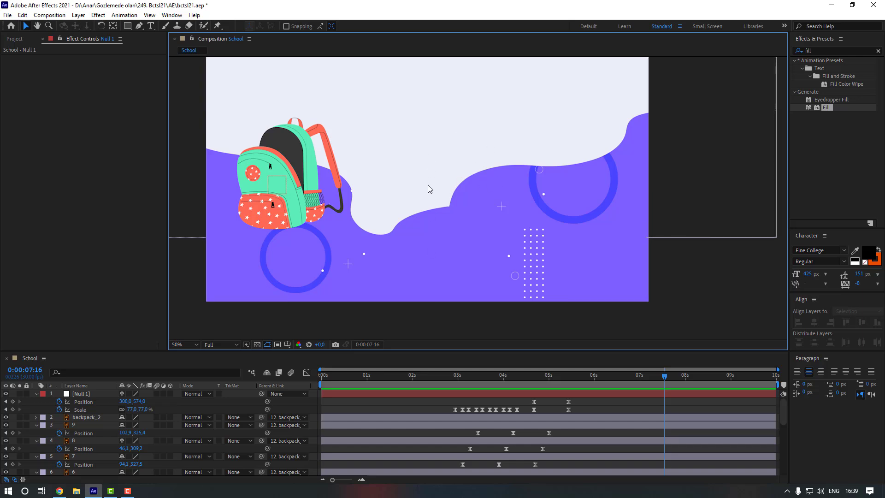
pyautogui.click(151, 28)
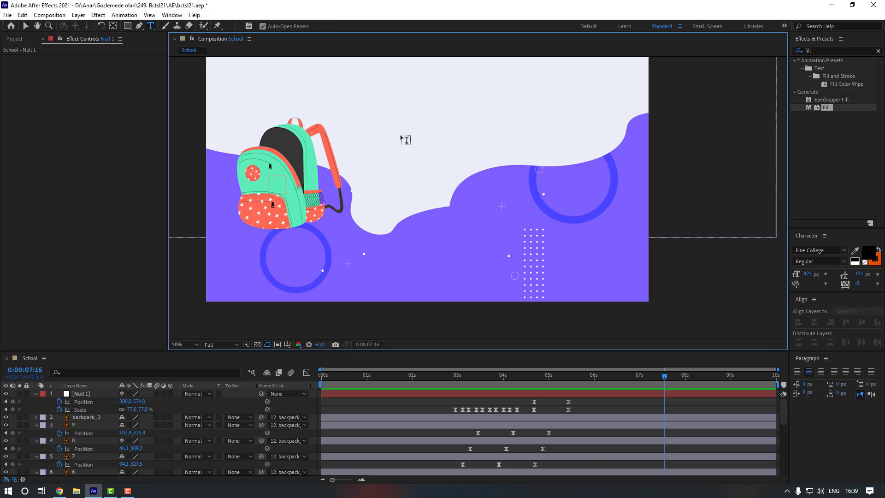
pyautogui.moveTo(375, 113); pyautogui.dragTo(623, 277)
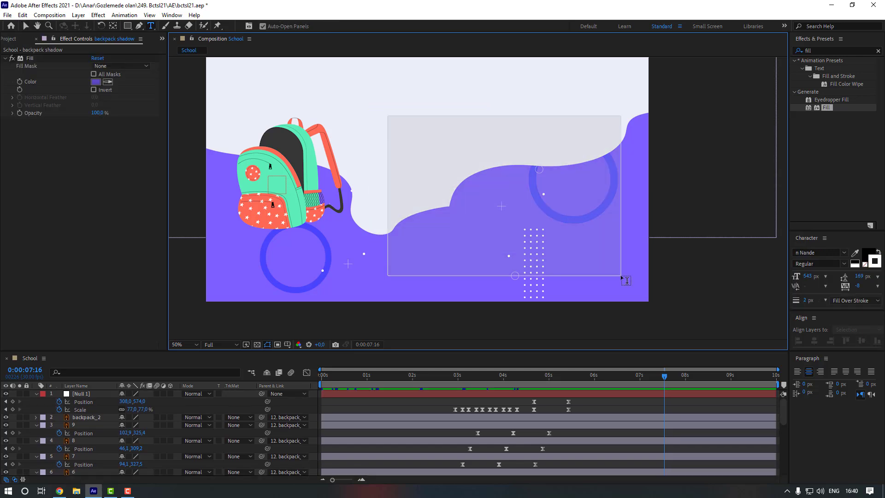
pyautogui.write('B')
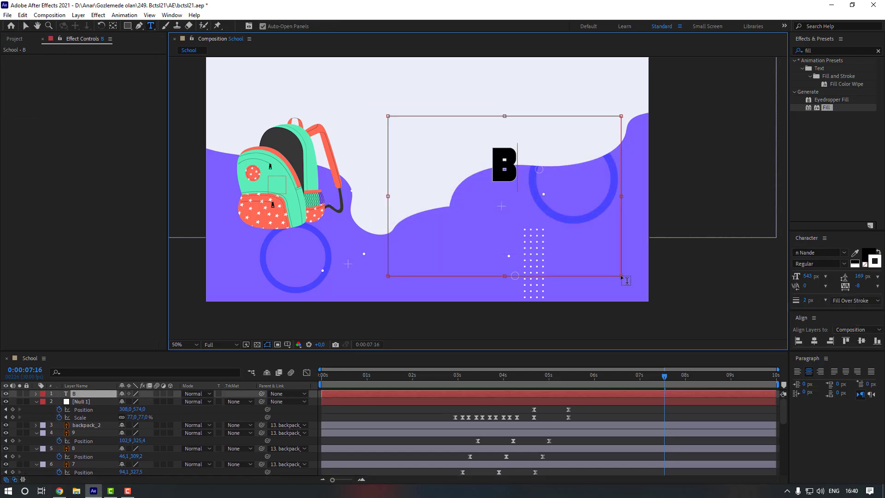
pyautogui.write('ACK TO SCHOOL')
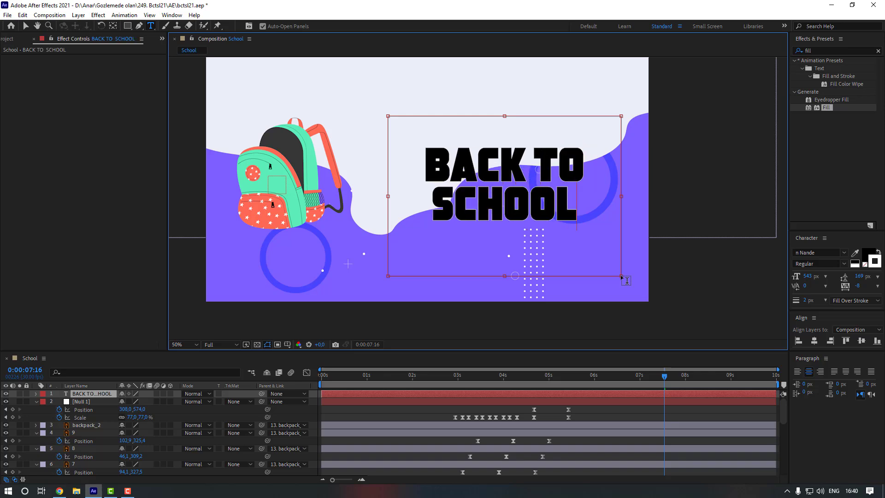
# Set the font size of the whole BACK TO SCHOOL title to 595 px
pyautogui.hotkey('ctrl', 'a')
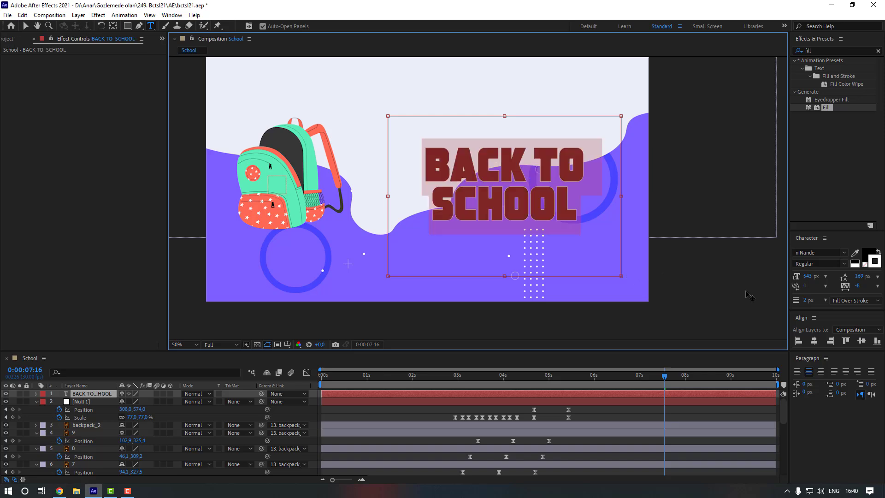
pyautogui.moveTo(808, 277); pyautogui.dragTo(833, 277)
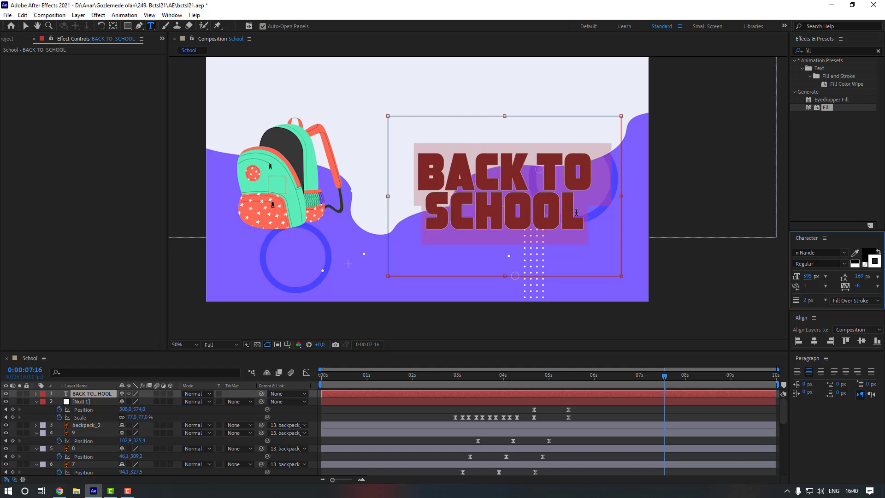
pyautogui.click(592, 216)
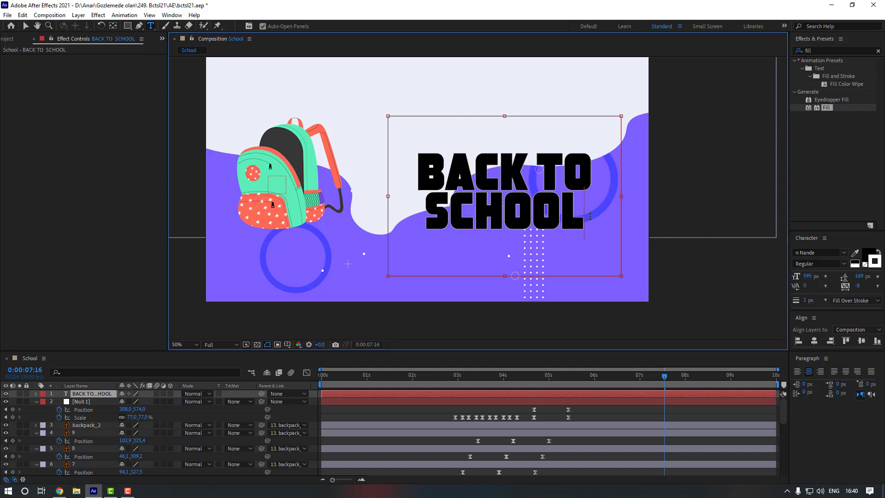
# Change the fill colour of the BACK TO SCHOOL title text to orange
pyautogui.moveTo(591, 215); pyautogui.dragTo(395, 172)
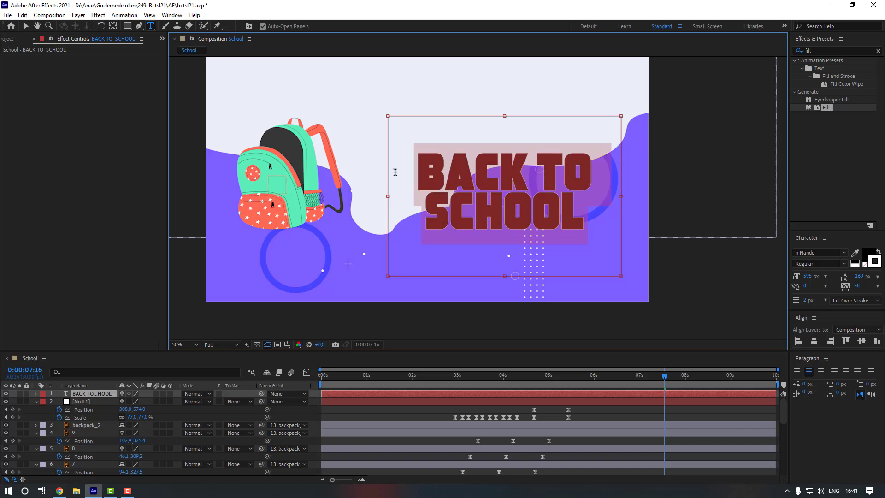
pyautogui.click(868, 257)
pyautogui.moveTo(768, 247); pyautogui.dragTo(769, 317)
pyautogui.click(727, 225)
pyautogui.moveTo(727, 226); pyautogui.dragTo(724, 217)
pyautogui.click(847, 208)
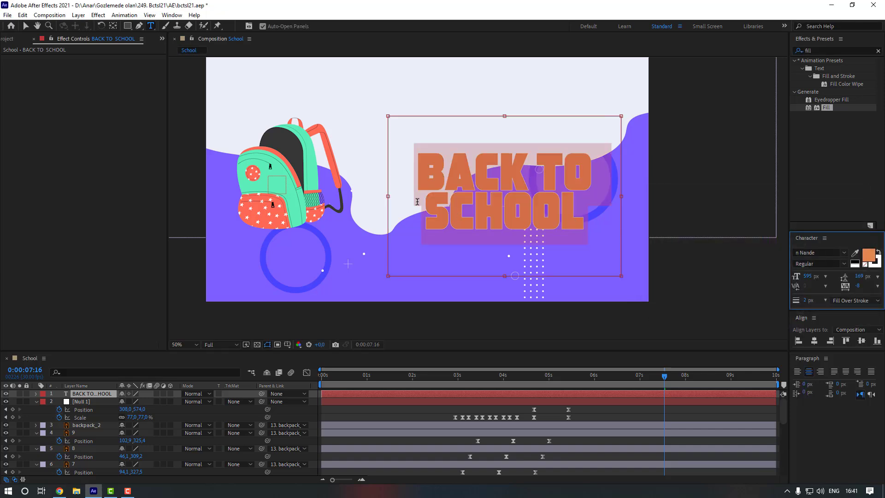
# Change the fill of the whole BACK TO SCHOOL title to a brighter, more saturated orange, RGB 227, 113, 44
pyautogui.click(868, 256)
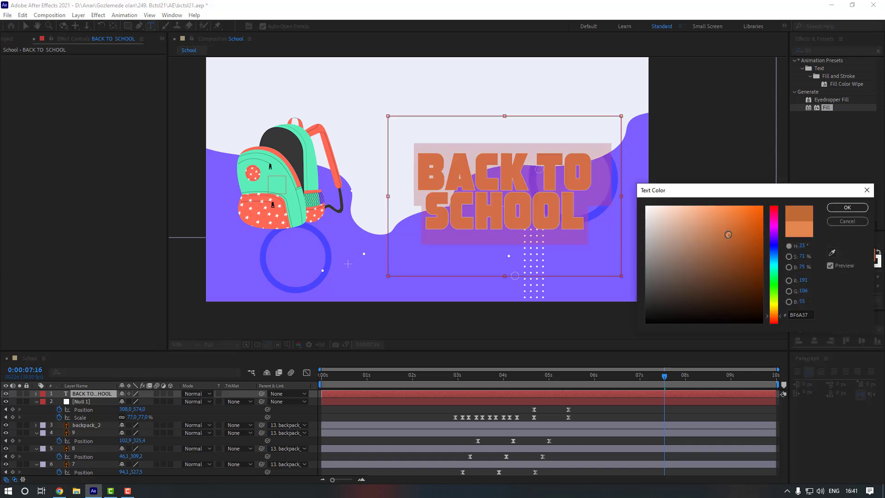
pyautogui.moveTo(728, 234)
pyautogui.mouseDown()
pyautogui.moveTo(722, 220)
pyautogui.moveTo(731, 212)
pyautogui.moveTo(741, 217)
pyautogui.mouseUp()
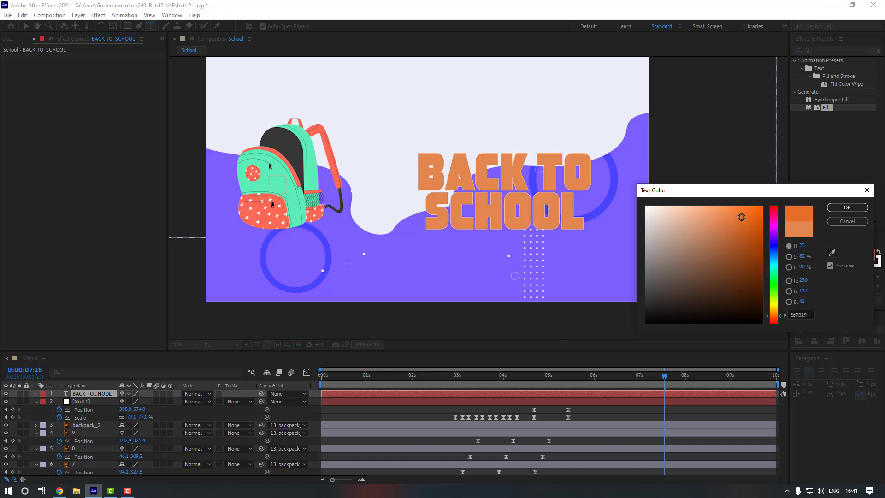
pyautogui.click(847, 207)
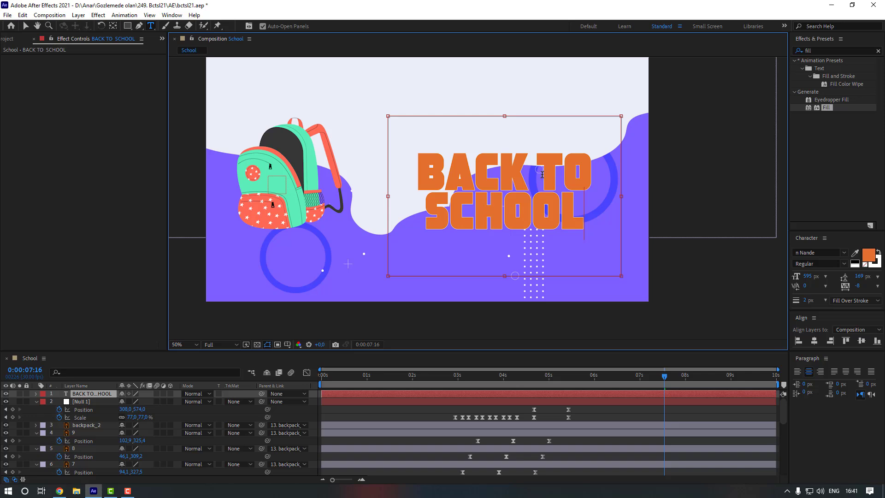
# Set the fill colour of the word TO in the title to white, FFFFFF
pyautogui.moveTo(542, 174); pyautogui.dragTo(590, 178)
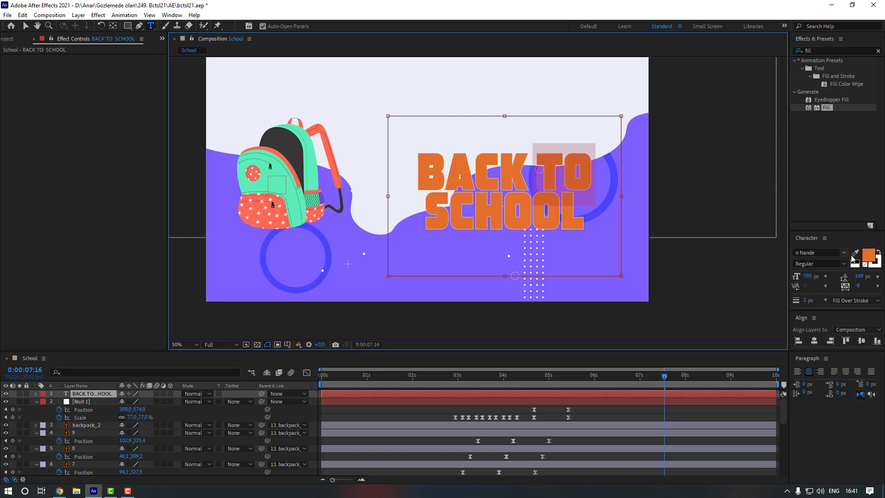
pyautogui.click(868, 255)
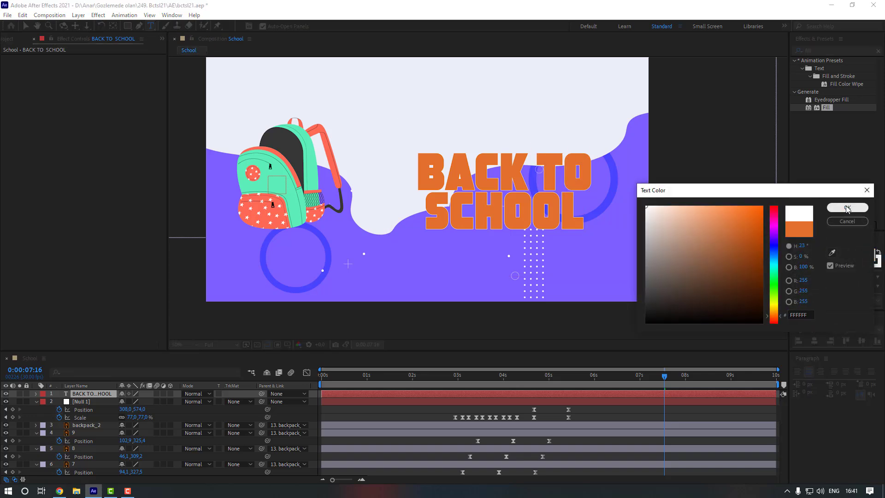
pyautogui.click(848, 208)
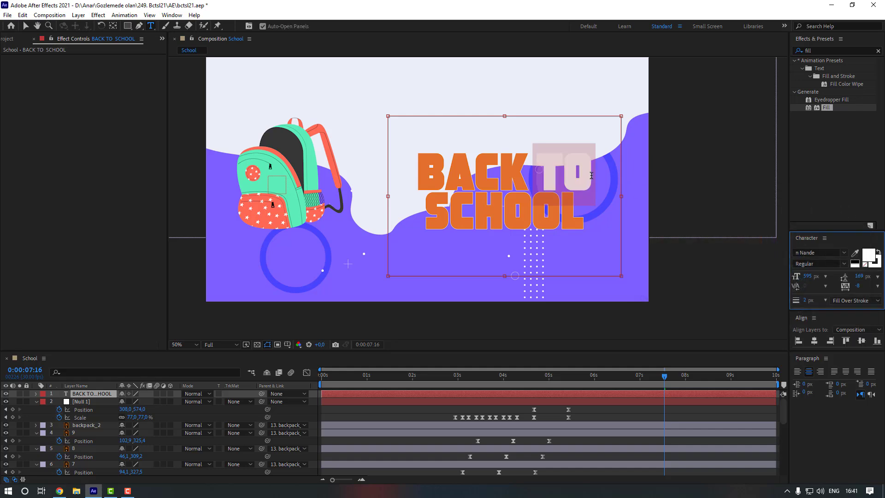
# Copy the orange fill's hex code from the title and apply that orange as the stroke colour of the word TO
pyautogui.click(867, 256)
pyautogui.click(798, 316)
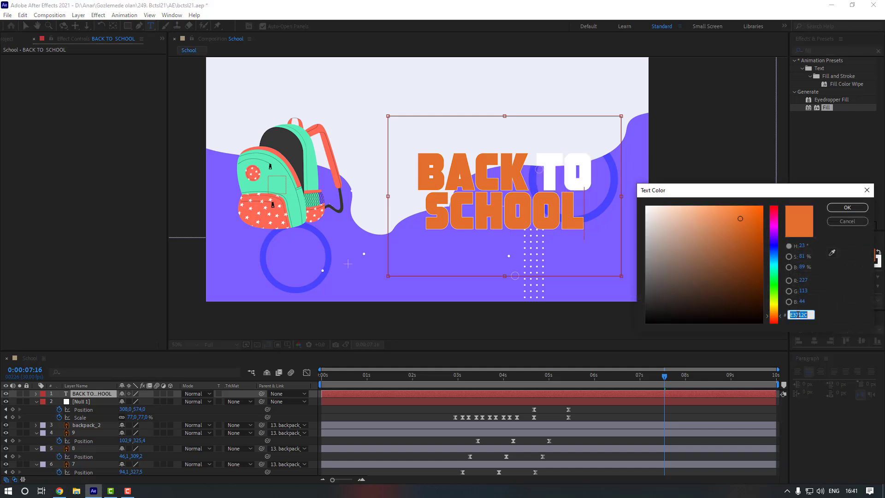
pyautogui.click(843, 207)
pyautogui.moveTo(596, 178); pyautogui.dragTo(546, 174)
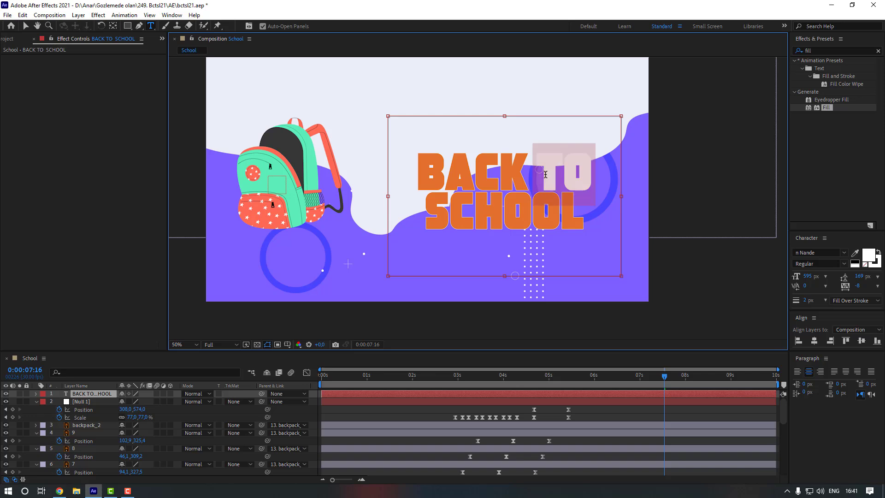
pyautogui.click(869, 255)
pyautogui.click(847, 207)
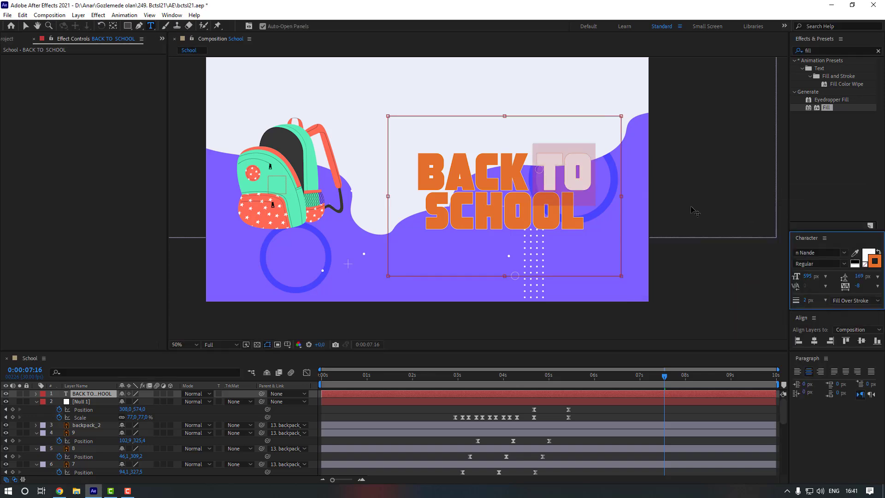
# Set the stroke width of the whole BACK TO SCHOOL title to 4 px
pyautogui.hotkey('ctrl', 'a')
pyautogui.click(804, 300)
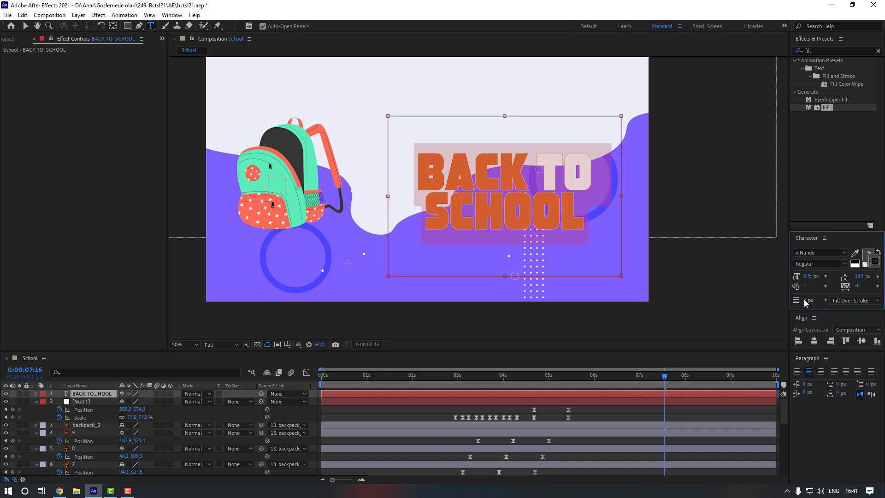
pyautogui.write('4')
pyautogui.press('Return')
pyautogui.click(589, 223)
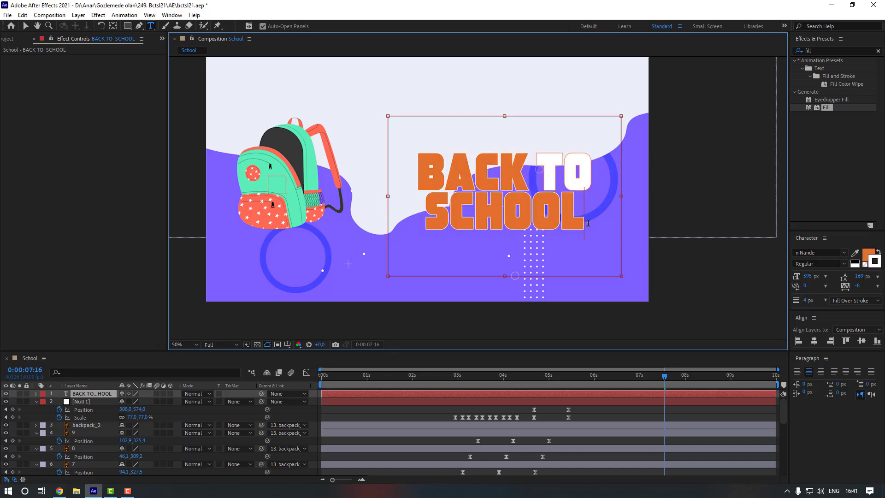
# Apply Animation Composer's Overshoot Scale Characters text transition to the title as an In animation
pyautogui.click(25, 27)
pyautogui.click(171, 14)
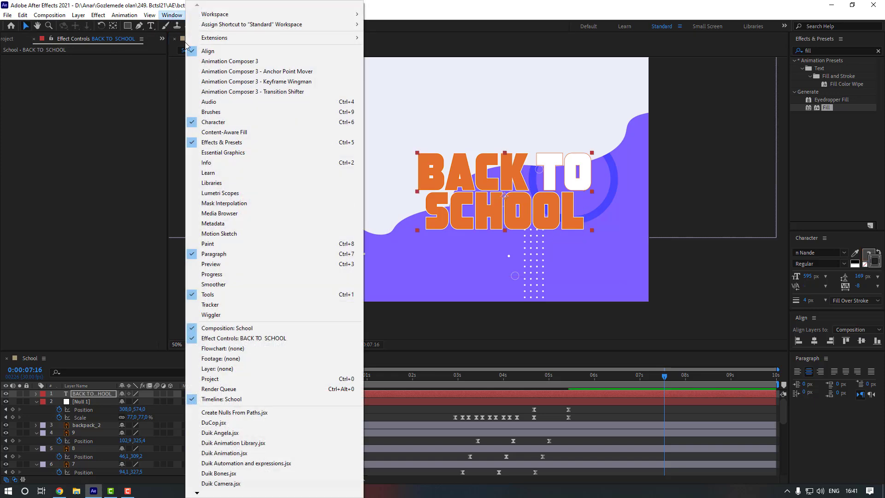
pyautogui.click(212, 62)
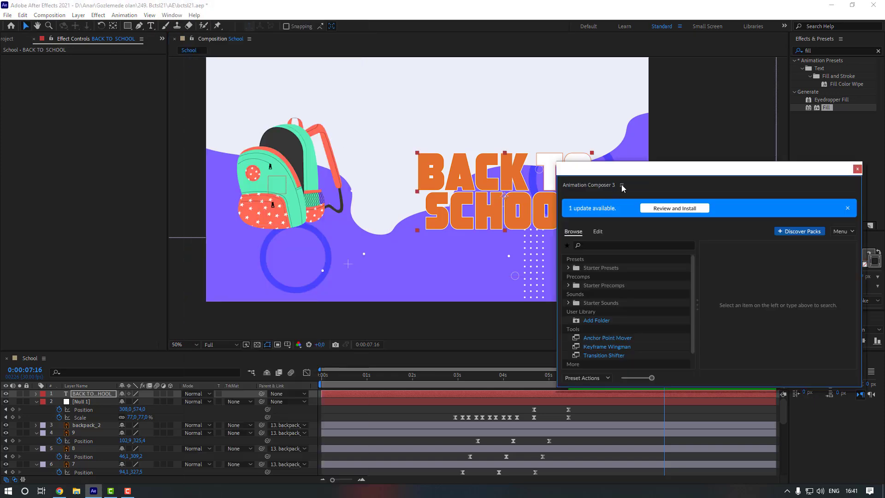
pyautogui.moveTo(634, 174); pyautogui.dragTo(621, 162)
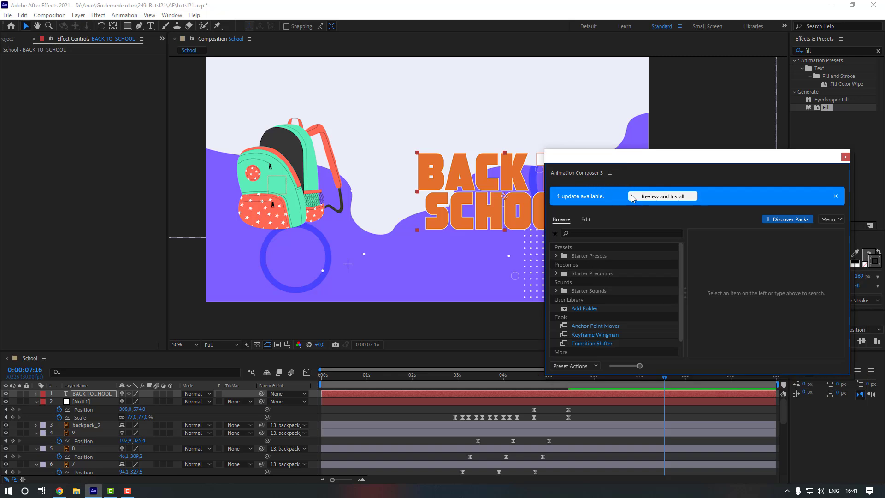
pyautogui.click(556, 256)
pyautogui.click(566, 282)
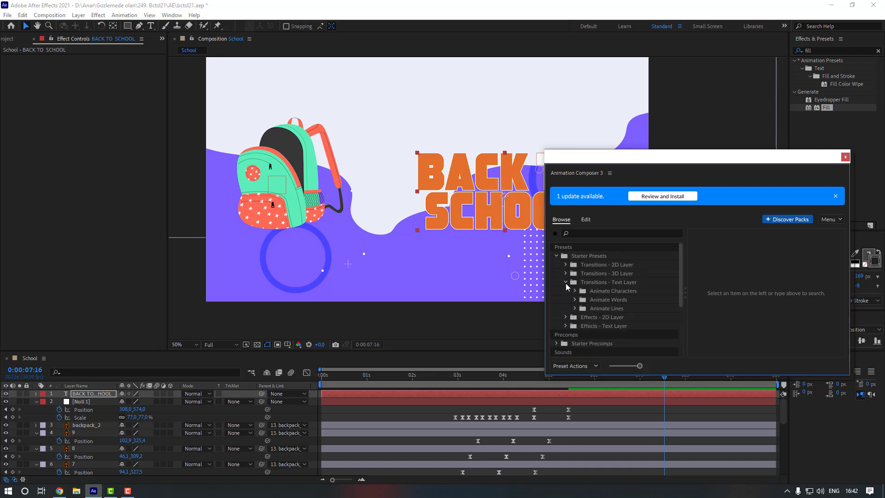
pyautogui.click(575, 291)
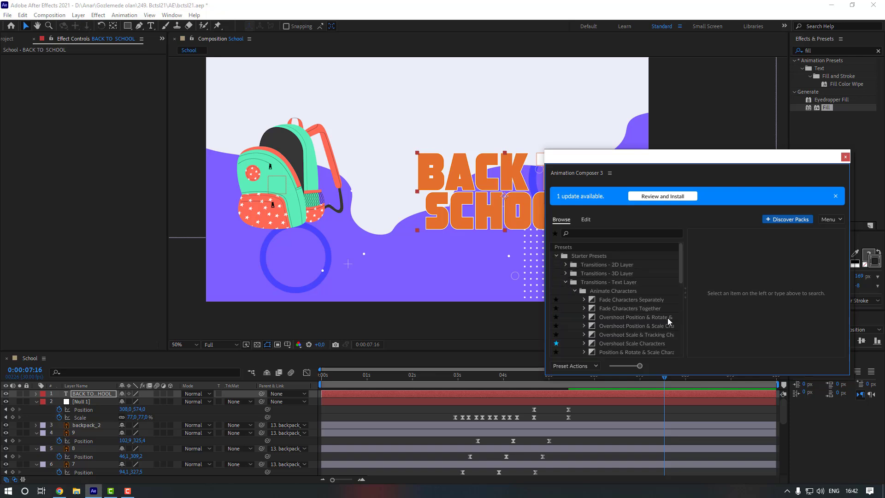
pyautogui.scroll(-1, 660, 325)
pyautogui.click(636, 321)
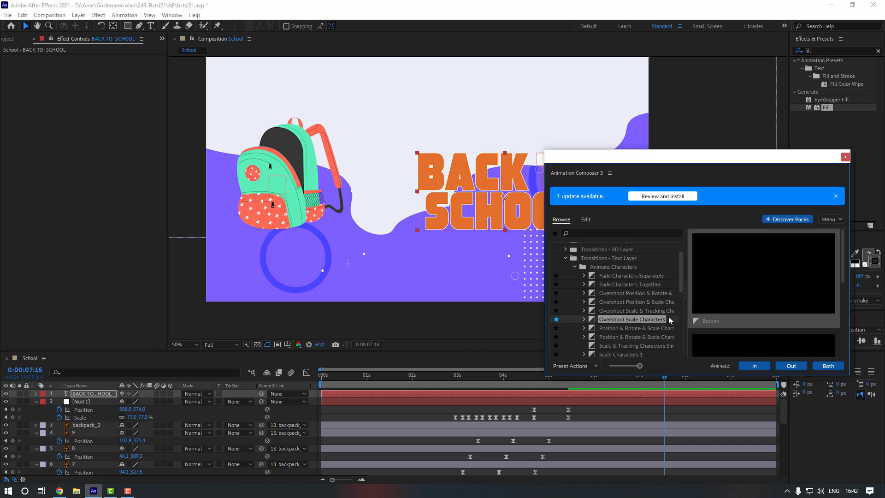
pyautogui.click(754, 366)
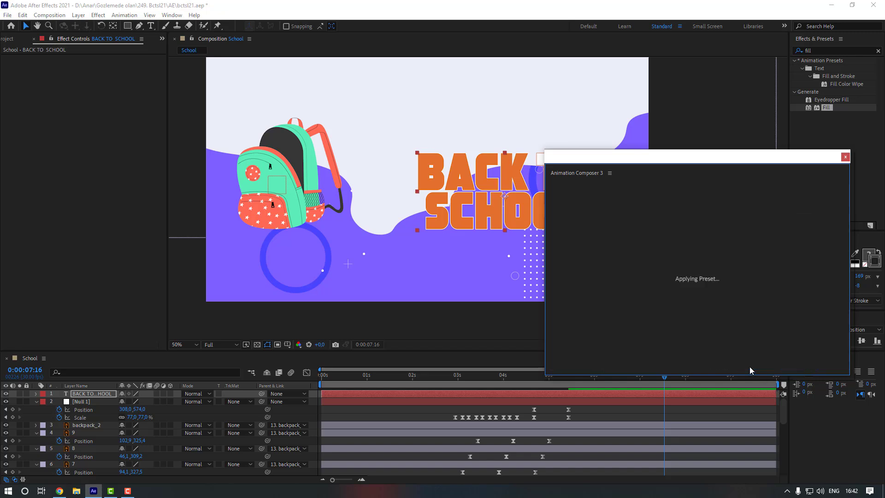
pyautogui.click(846, 157)
# Shift the title layer to start at 0:00:05:05 and play back its entrance
pyautogui.click(557, 377)
pyautogui.moveTo(342, 395); pyautogui.dragTo(577, 396)
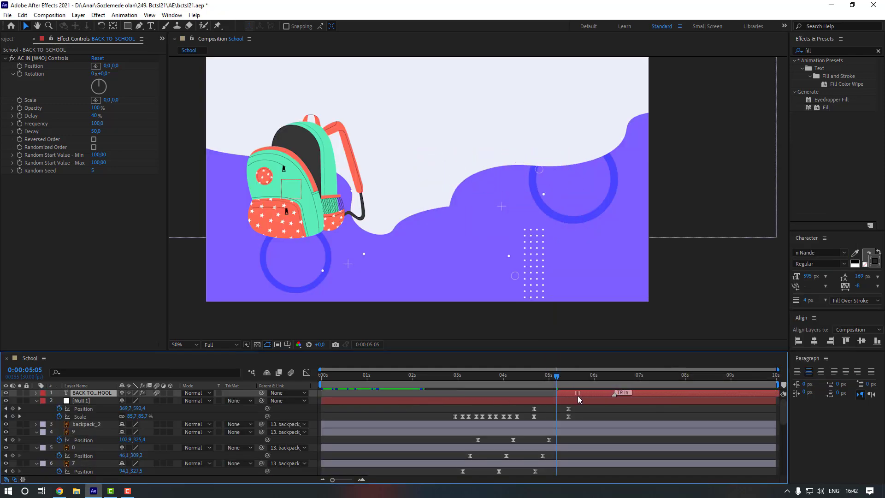
pyautogui.click(523, 397)
pyautogui.press('space')
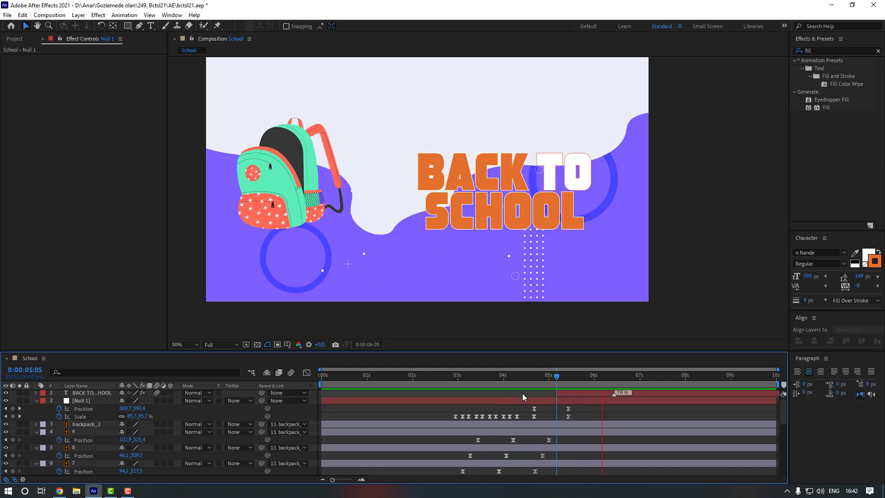
# Split item layers 1 to 9 at 0:00:01:27, with their keyframed properties collapsed
pyautogui.scroll(-3, 513, 409)
pyautogui.scroll(-2, 466, 411)
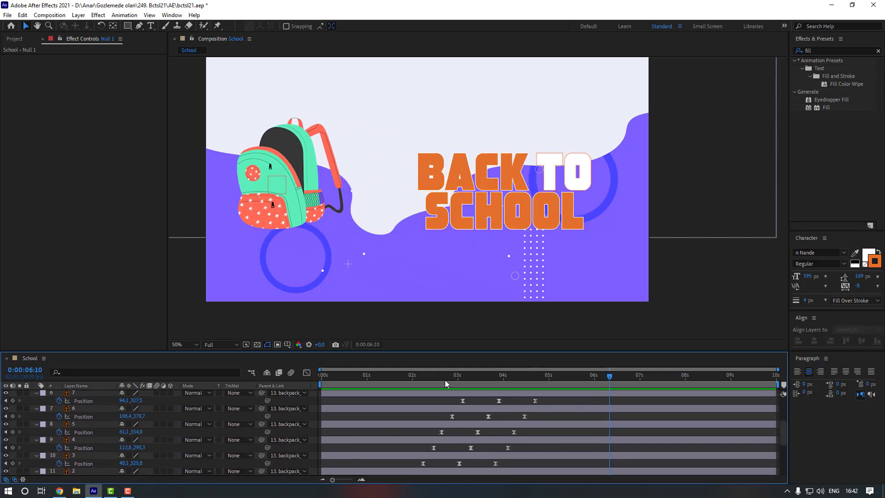
pyautogui.moveTo(444, 380); pyautogui.dragTo(406, 388)
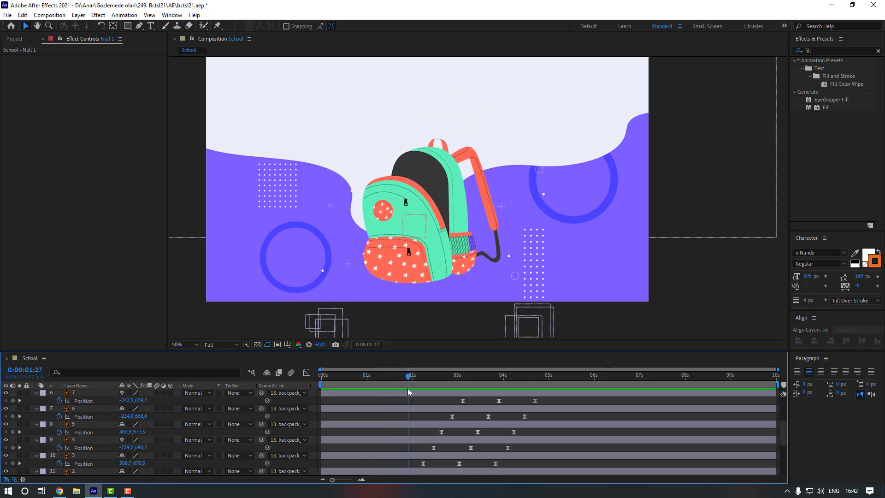
pyautogui.scroll(-3, 407, 388)
pyautogui.click(411, 442)
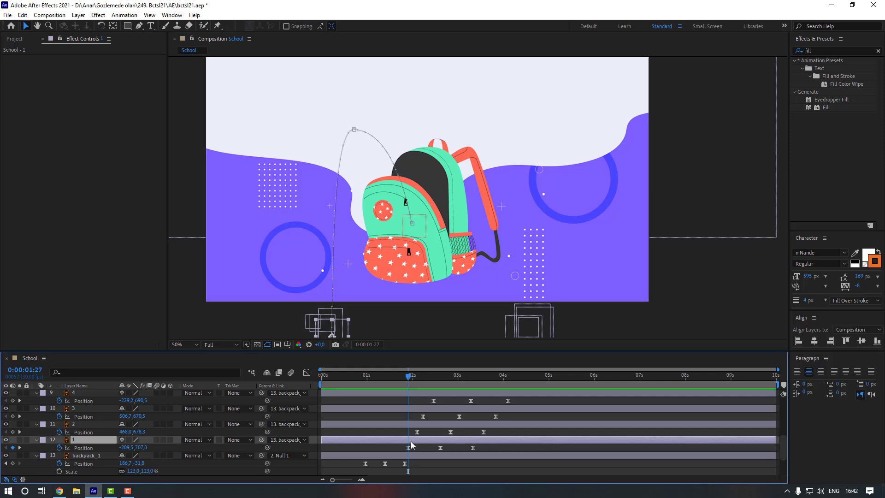
pyautogui.scroll(8, 411, 433)
pyautogui.keyDown('shift'); pyautogui.click(412, 433); pyautogui.keyUp('shift')
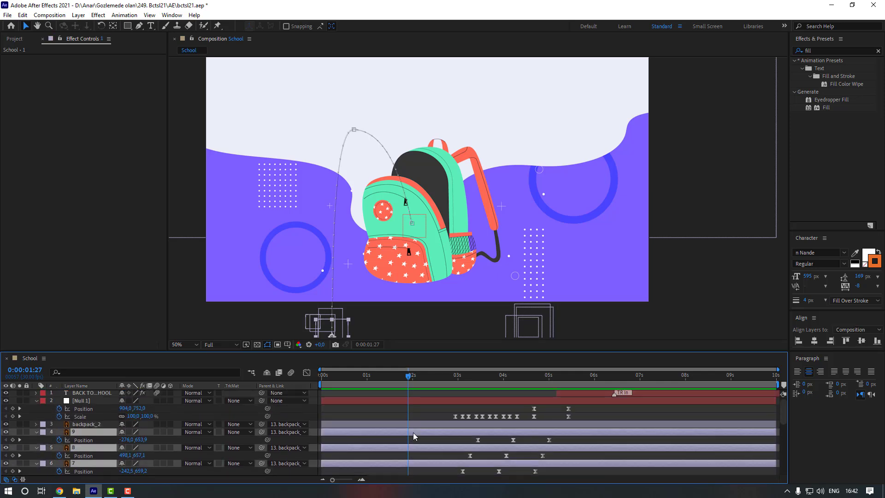
pyautogui.press('u')
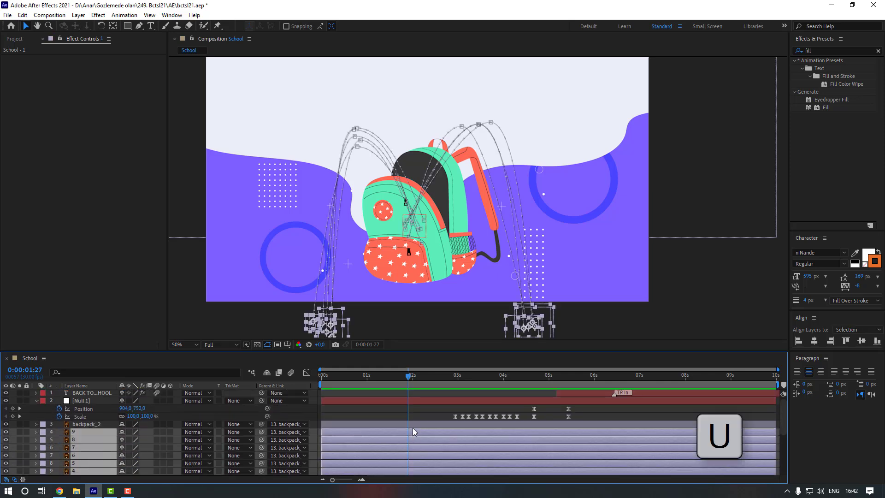
pyautogui.scroll(-2, 419, 417)
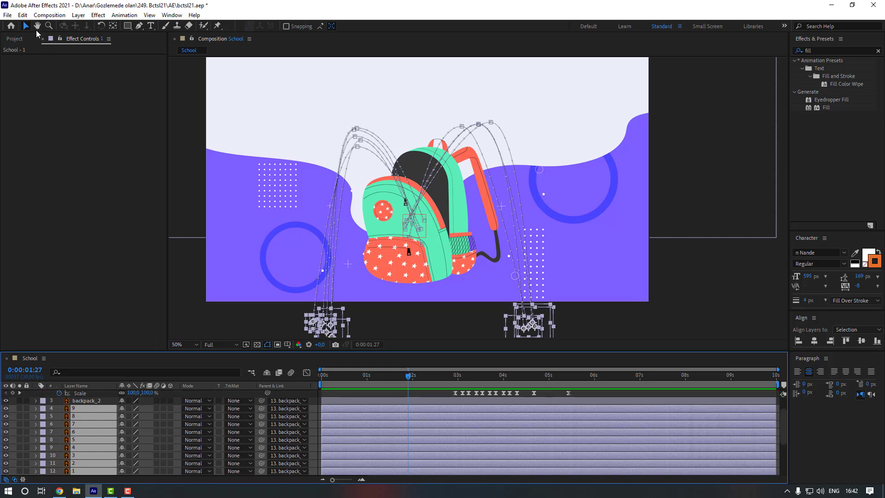
pyautogui.click(22, 14)
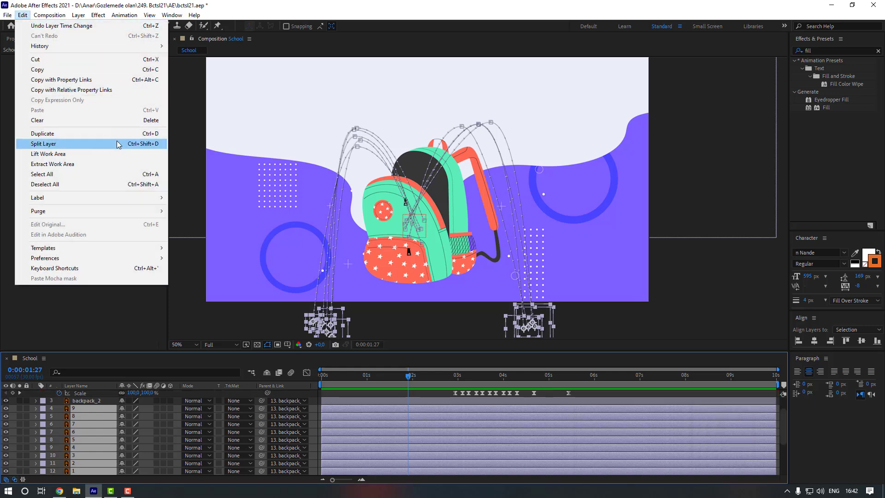
pyautogui.click(119, 145)
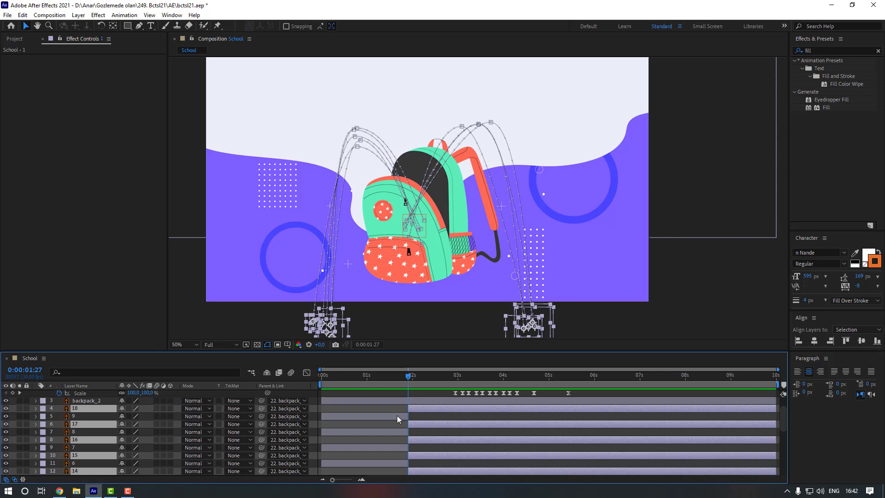
# Set the parent of the split item layers' earlier segments, layers 1 to 9, to None
pyautogui.click(397, 415)
pyautogui.scroll(-4, 391, 419)
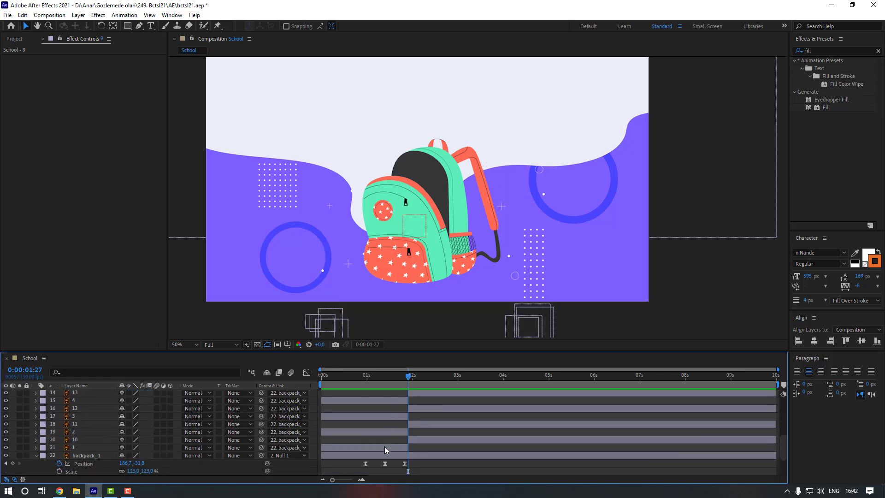
pyautogui.moveTo(385, 447); pyautogui.dragTo(389, 409)
pyautogui.scroll(4, 388, 408)
pyautogui.click(306, 417)
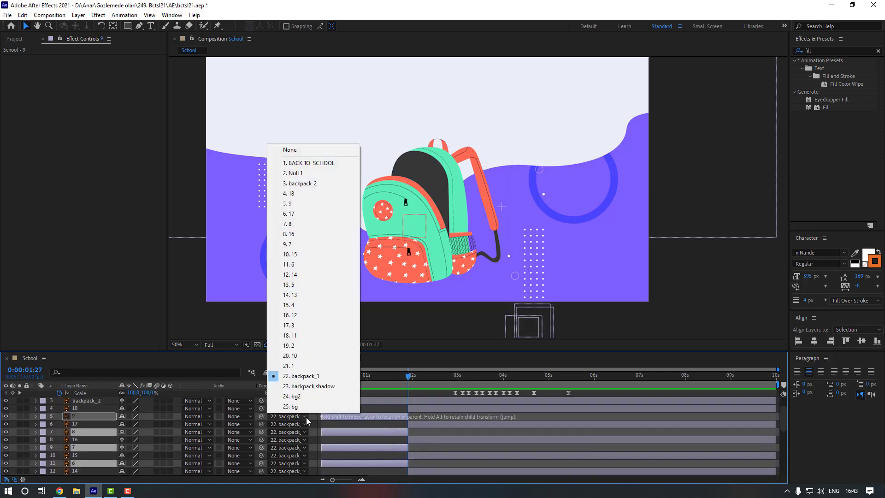
pyautogui.click(299, 150)
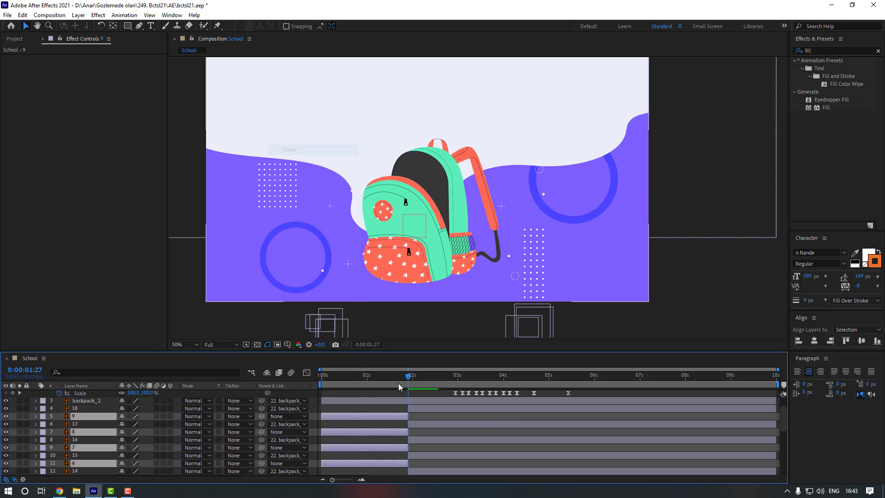
# Play back the composition from 0:00:00:00 to check the item layers and title animation
pyautogui.click(389, 423)
pyautogui.moveTo(397, 378); pyautogui.dragTo(259, 371)
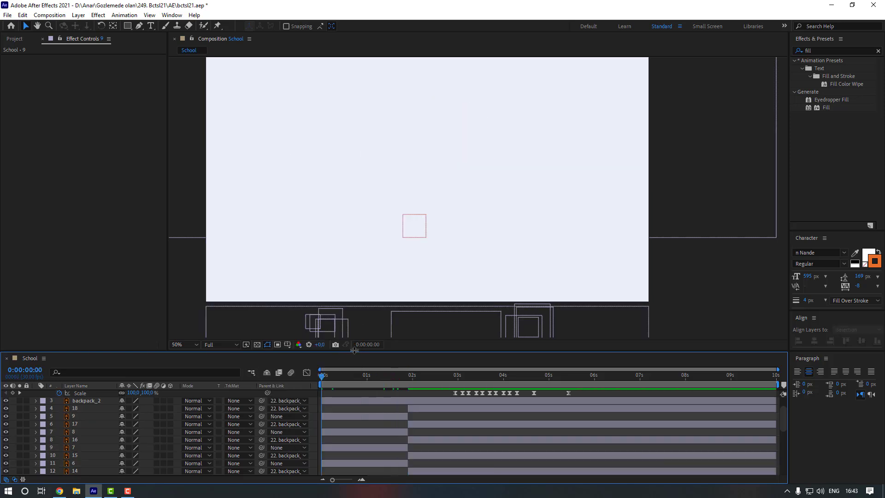
pyautogui.press('space')
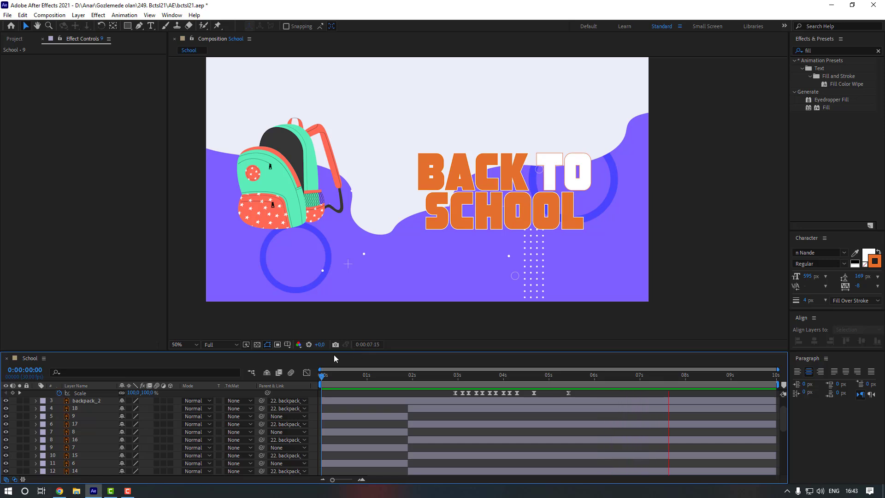
pyautogui.press('space')
# Apply the CC Light Sweep effect to the BACK TO SCHOOL title layer
pyautogui.scroll(2, 92, 418)
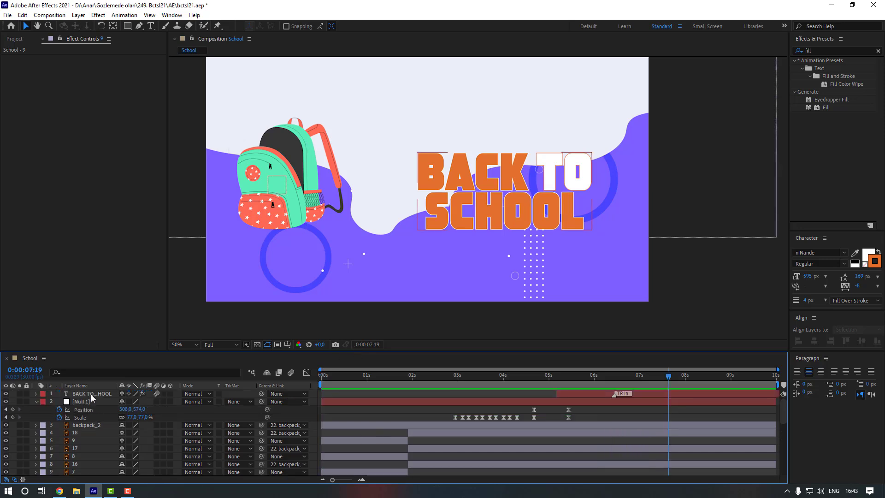
pyautogui.click(91, 394)
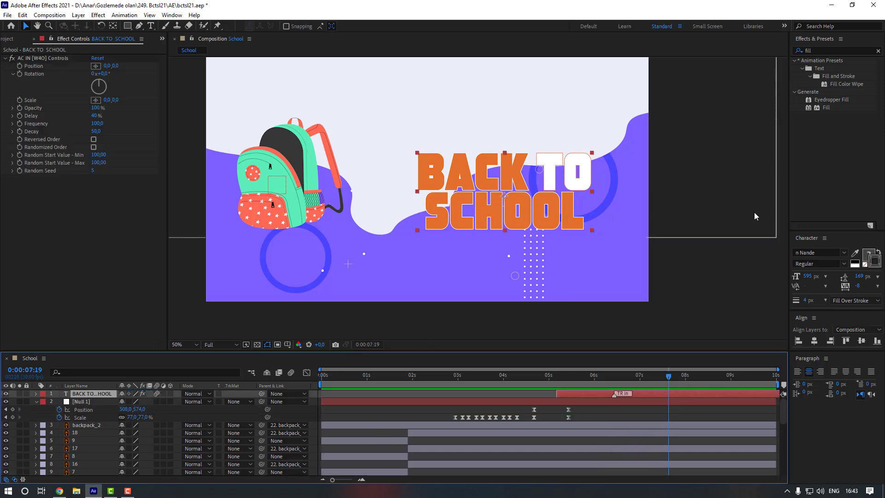
pyautogui.click(825, 51)
pyautogui.write('cc ligh')
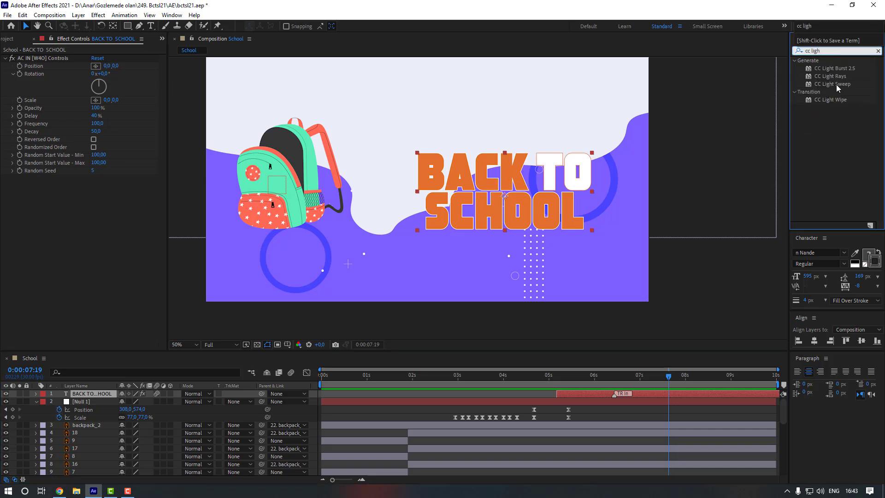
pyautogui.doubleClick(836, 84)
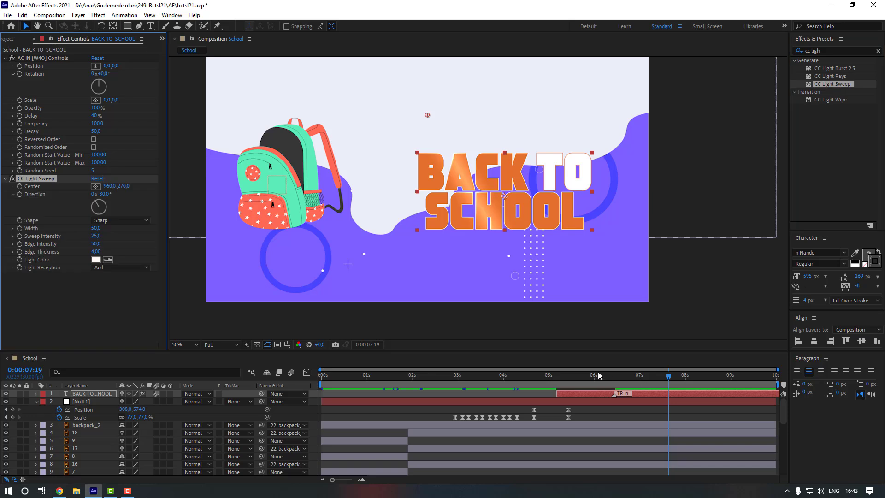
# Keyframe the light sweep's Center from about 616, 426 at 0:00:06:08 to about 1662, 188 at 0:00:07:10
pyautogui.moveTo(597, 374)
pyautogui.mouseDown()
pyautogui.moveTo(561, 380)
pyautogui.moveTo(605, 386)
pyautogui.mouseUp()
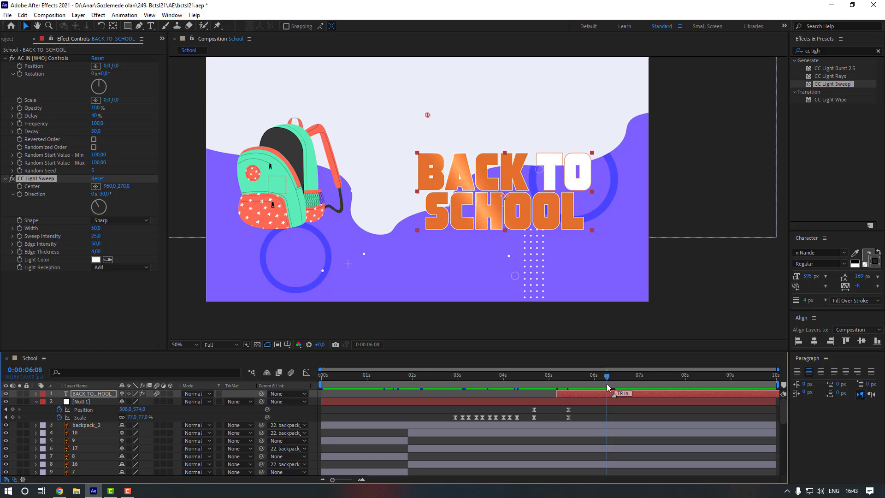
pyautogui.click(20, 188)
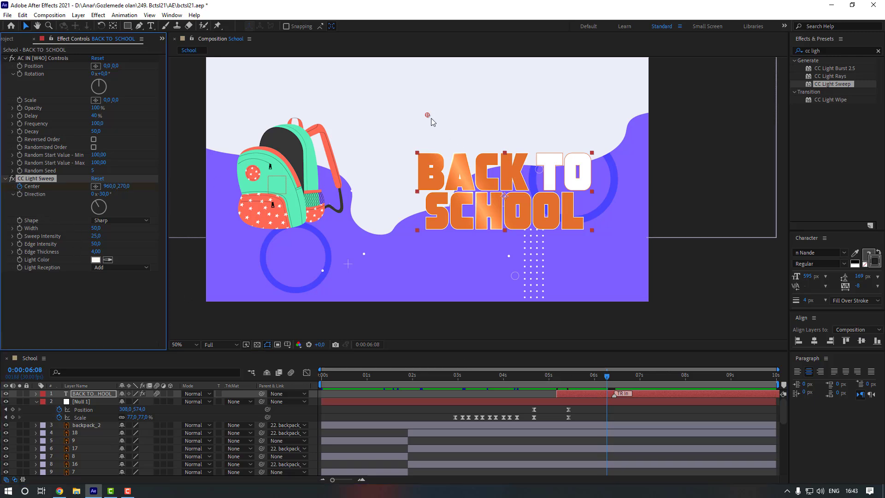
pyautogui.moveTo(430, 118); pyautogui.dragTo(350, 149)
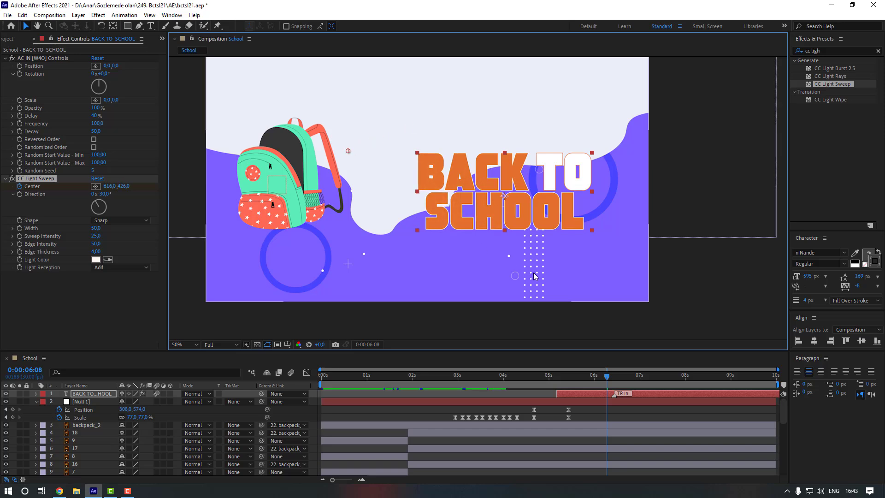
pyautogui.click(655, 378)
pyautogui.moveTo(348, 153); pyautogui.dragTo(589, 96)
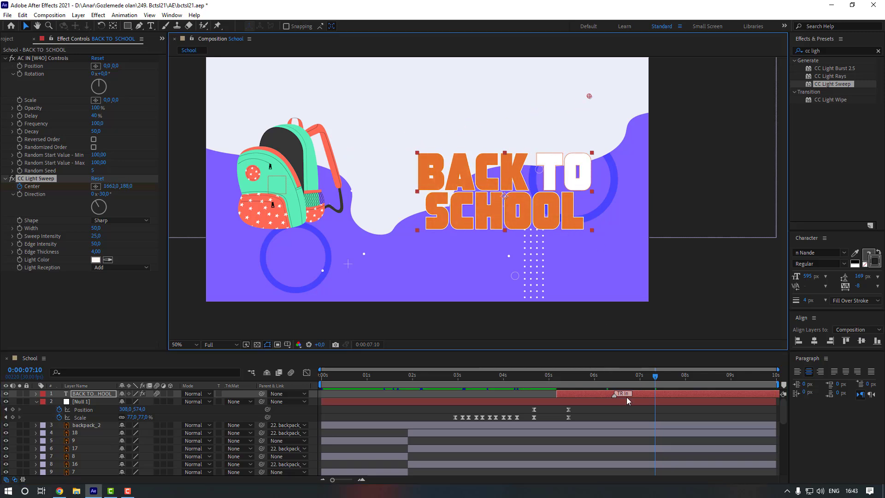
# Deselect the title layer and play back the light sweep from 0:00:05:22
pyautogui.click(630, 414)
pyautogui.click(582, 379)
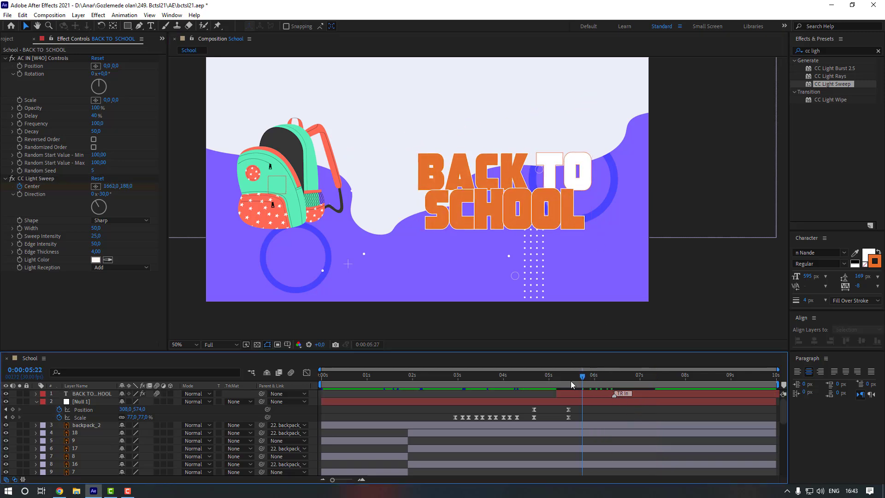
pyautogui.press('space')
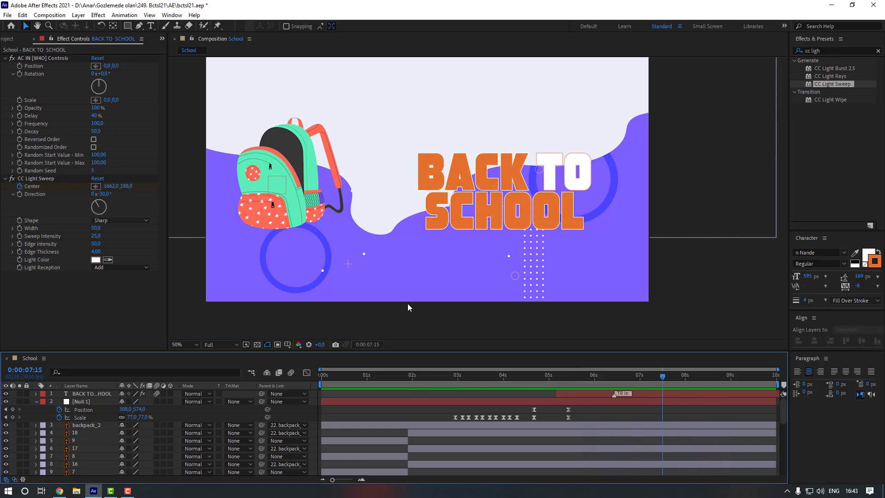
# Add a second CC Light Sweep to the title layer and reveal the layer's keyframed properties
pyautogui.click(668, 395)
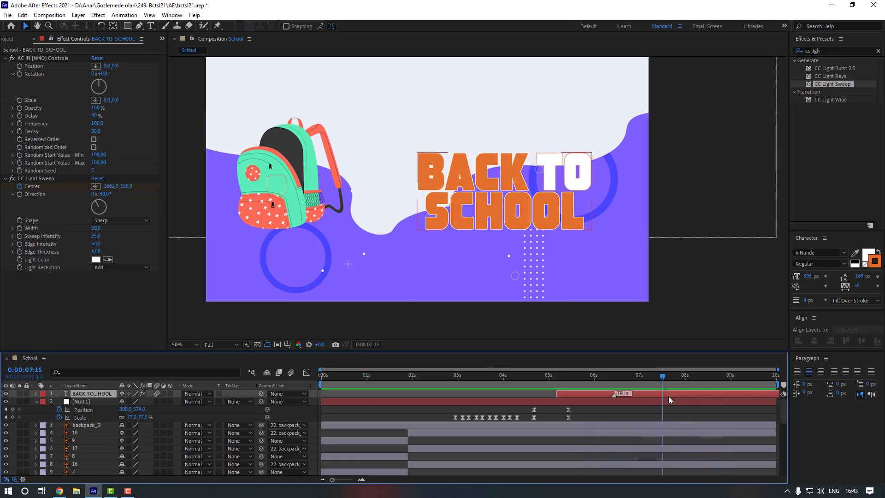
pyautogui.doubleClick(835, 84)
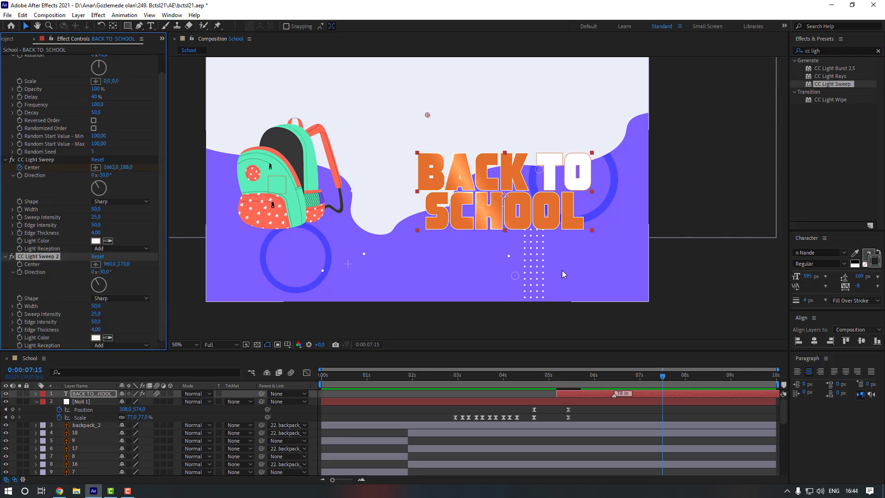
pyautogui.press('u')
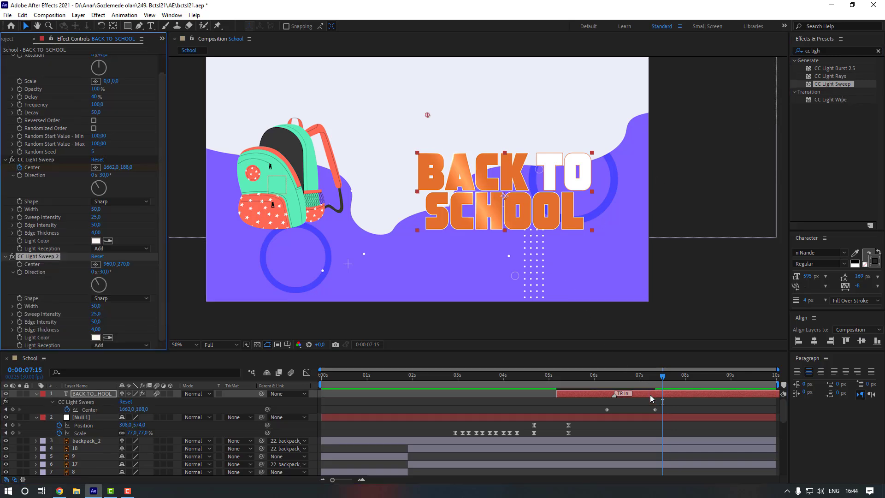
# Keyframe the second light sweep's Center from about 524, 420 at 0:00:08:06 to about 1682, 224 at 0:00:09:07
pyautogui.moveTo(663, 408)
pyautogui.mouseDown()
pyautogui.moveTo(635, 409)
pyautogui.moveTo(662, 408)
pyautogui.mouseUp()
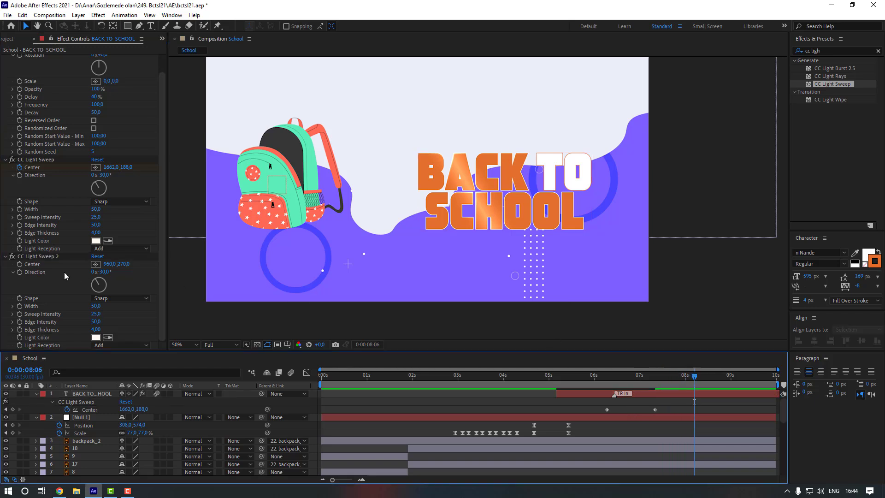
pyautogui.click(32, 265)
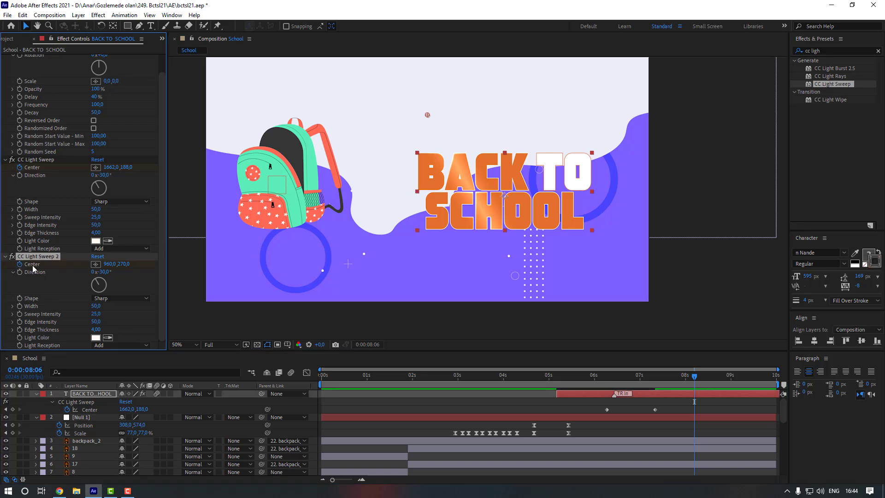
pyautogui.moveTo(429, 115); pyautogui.dragTo(362, 136)
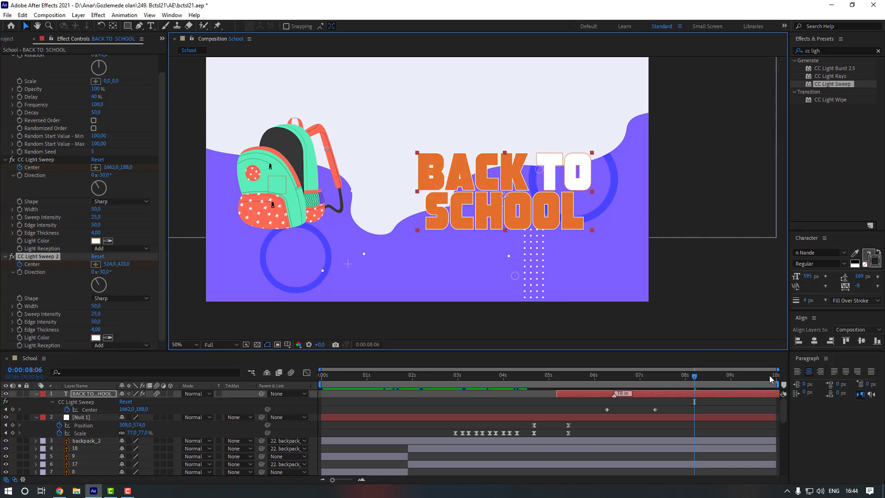
pyautogui.moveTo(730, 384); pyautogui.dragTo(737, 384)
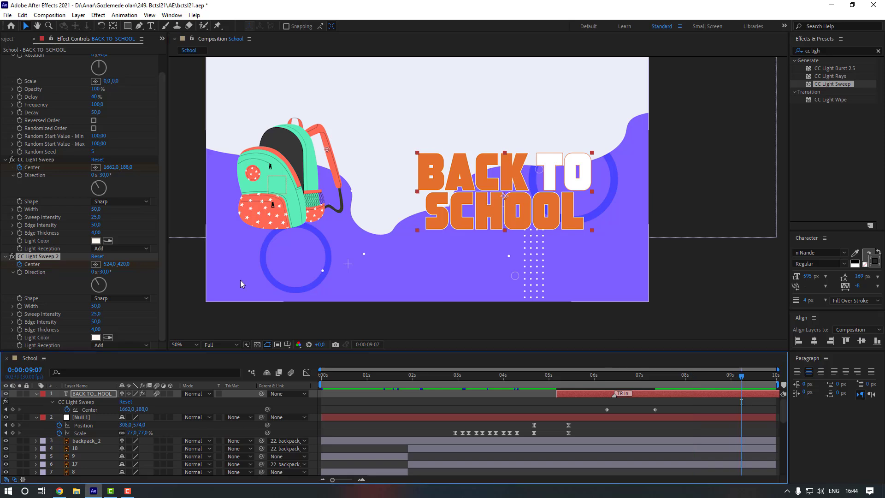
pyautogui.moveTo(326, 149); pyautogui.dragTo(582, 112)
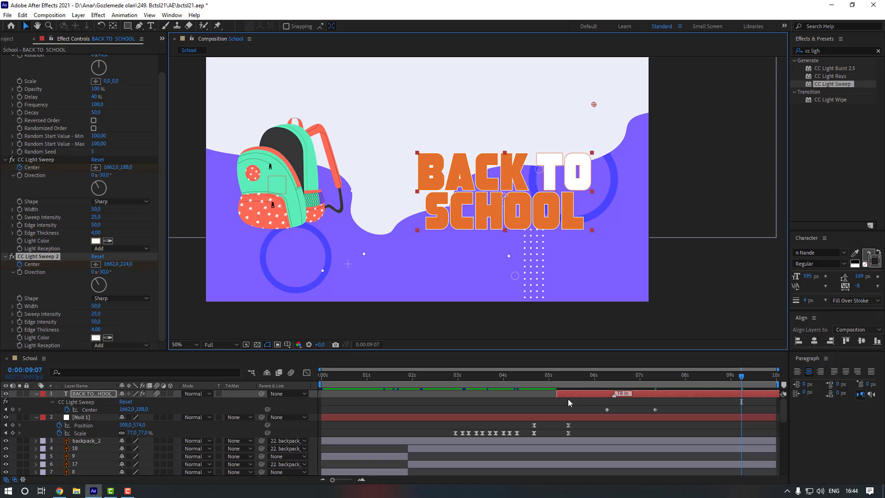